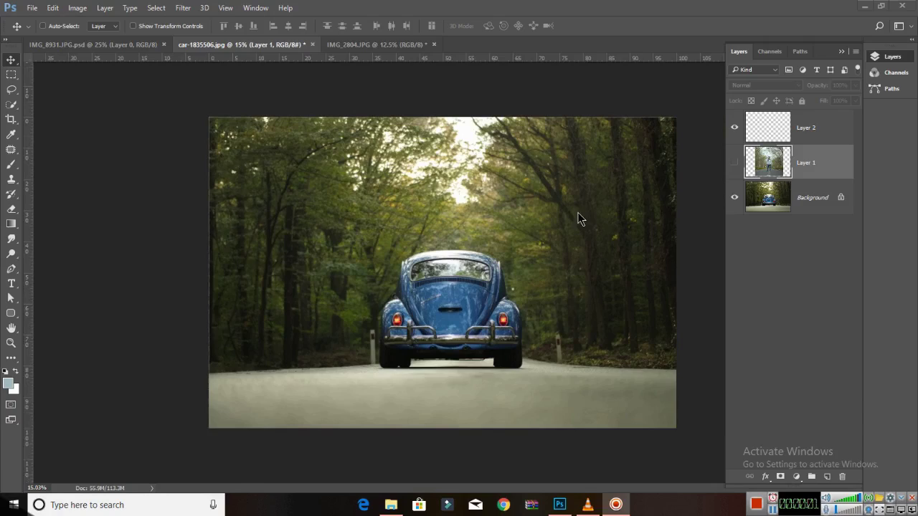
- Show Layer 1 so the man on the road appears over the Beetle photo
scroll(566, 237, "down", 2)
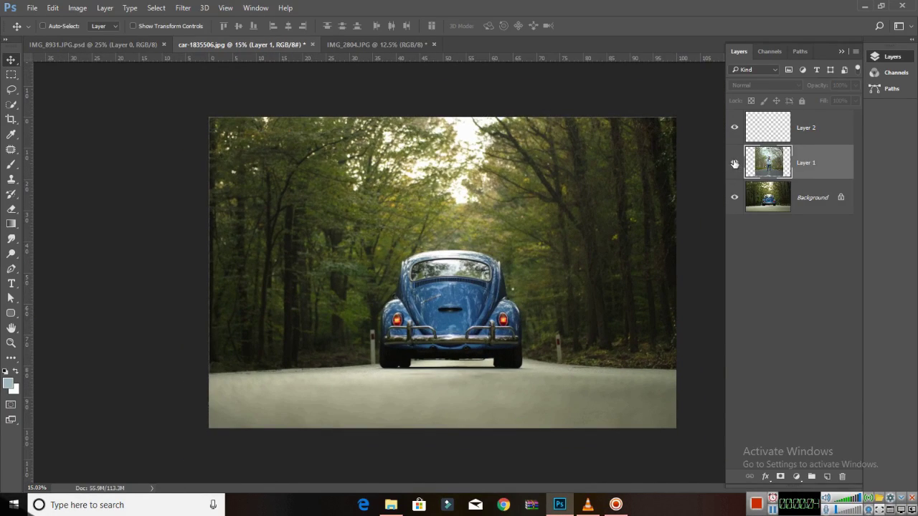
left_click(734, 164)
- With the Pen tool, trace anchors around the sandal toe and up the jeans leg edge
scroll(437, 283, "up", 2)
scroll(444, 344, "up", 3)
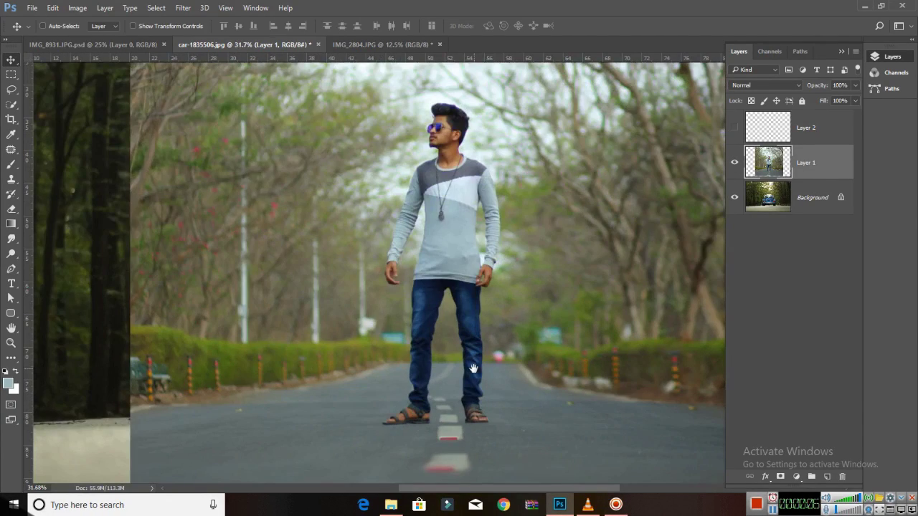
scroll(423, 301, "down", 2)
scroll(416, 286, "up", 2)
scroll(389, 287, "up", 2)
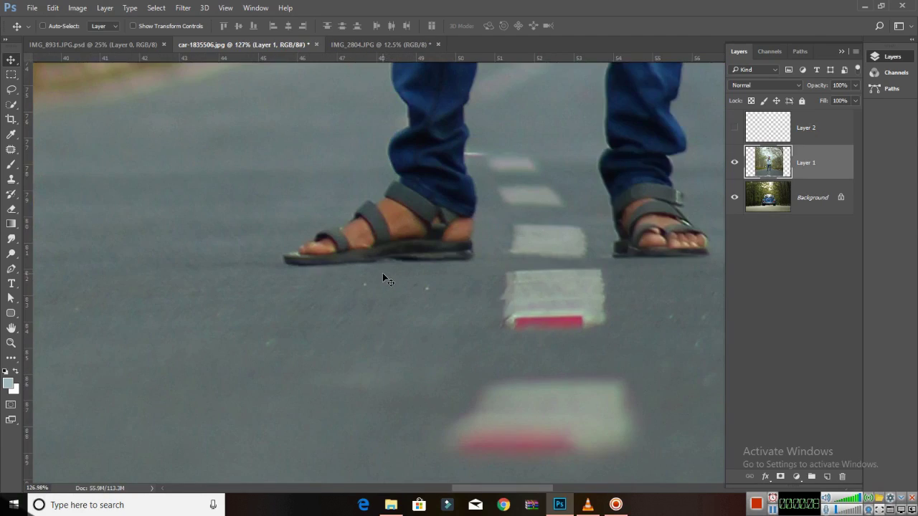
scroll(383, 275, "up", 2)
left_click(11, 271)
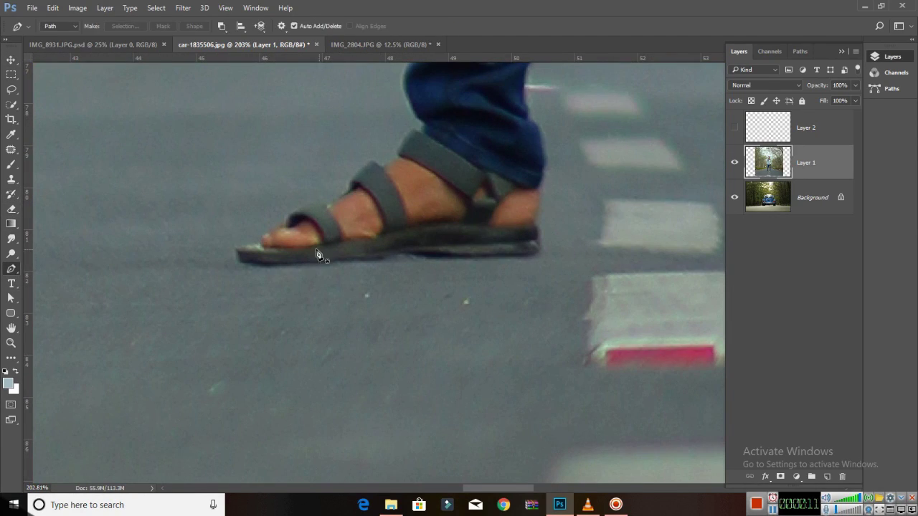
scroll(309, 256, "up", 1)
scroll(272, 258, "up", 3)
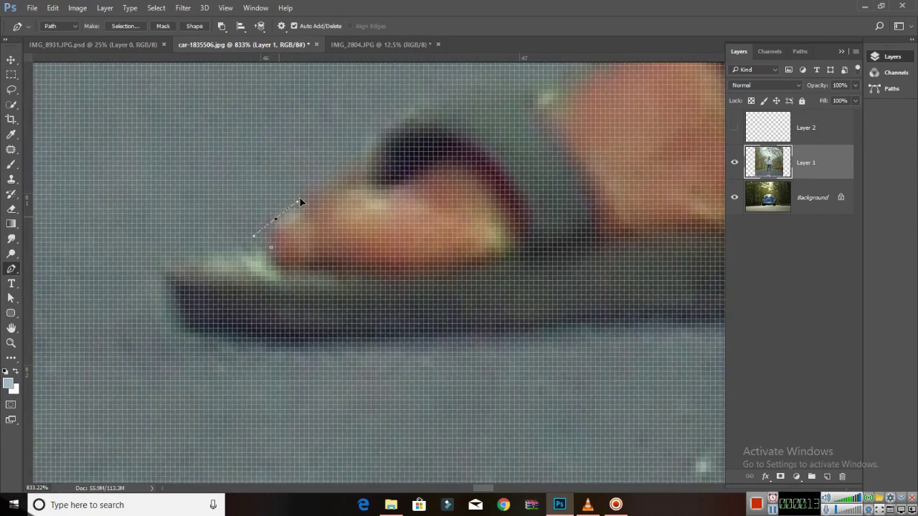
left_click_drag(387, 148, 290, 269)
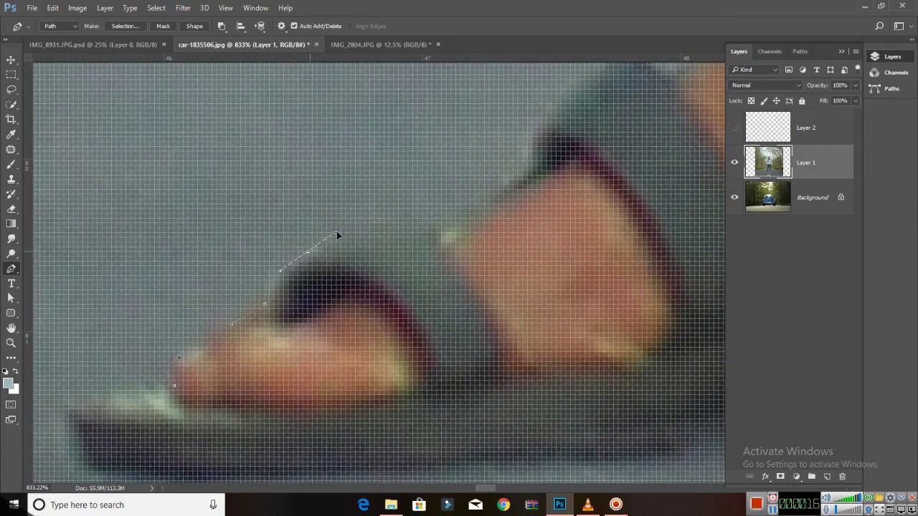
left_click_drag(392, 228, 436, 234)
scroll(404, 293, "down", 2)
scroll(560, 158, "up", 5)
left_click(531, 210)
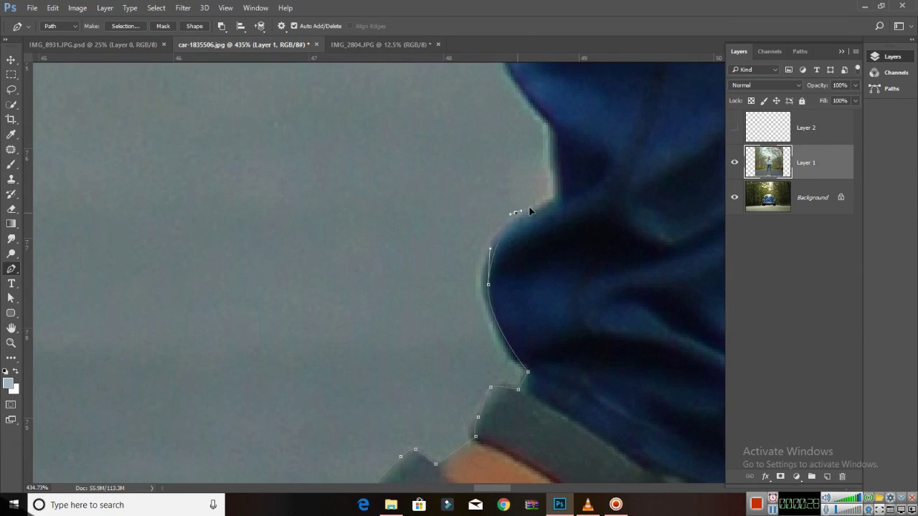
scroll(530, 210, "up", 3)
left_click(463, 153)
scroll(463, 154, "up", 3)
mouse_move(396, 177)
left_mouse_down()
mouse_move(411, 151)
mouse_move(393, 110)
left_mouse_up()
- Extend the path along the shirt hem and up the arm's edge
scroll(412, 152, "up", 3)
left_click(406, 153)
scroll(406, 154, "up", 6)
left_click(347, 152)
scroll(347, 153, "up", 3)
scroll(393, 110, "up", 3)
left_click(463, 84)
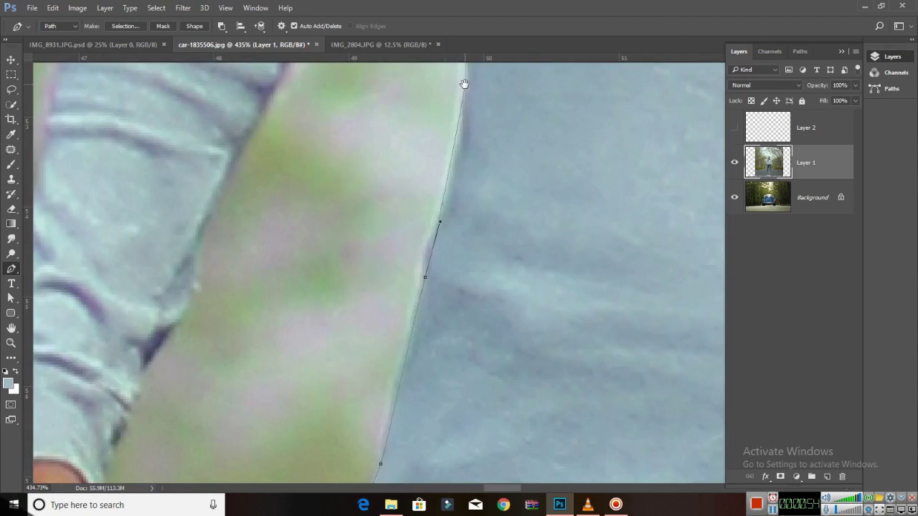
scroll(463, 83, "up", 5)
left_click(442, 79)
scroll(441, 79, "up", 5)
left_click_drag(387, 183, 379, 198)
- Continue the path along the striped sleeve and around the hand and fingers
scroll(365, 235, "down", 5)
scroll(365, 235, "left", 2)
left_click(409, 147)
left_click(392, 202)
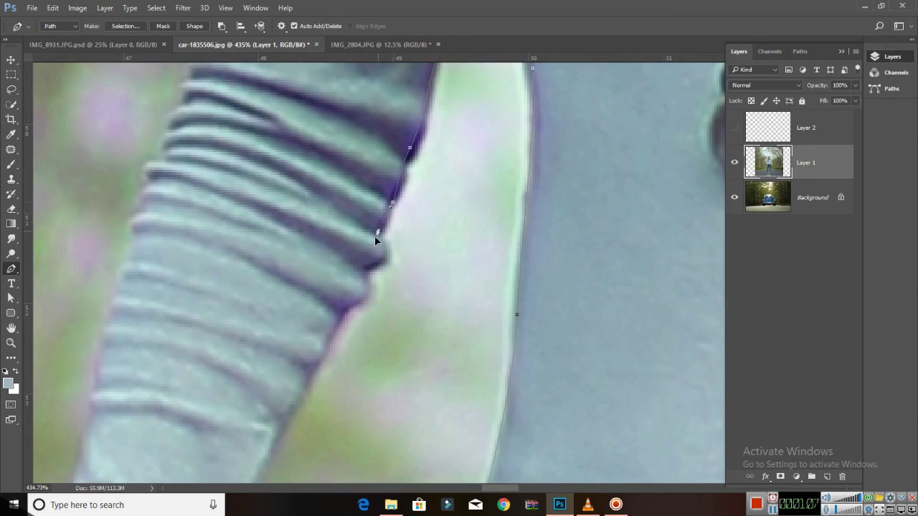
scroll(342, 313, "down", 5)
left_click(385, 276)
scroll(386, 276, "down", 5)
left_click(358, 301)
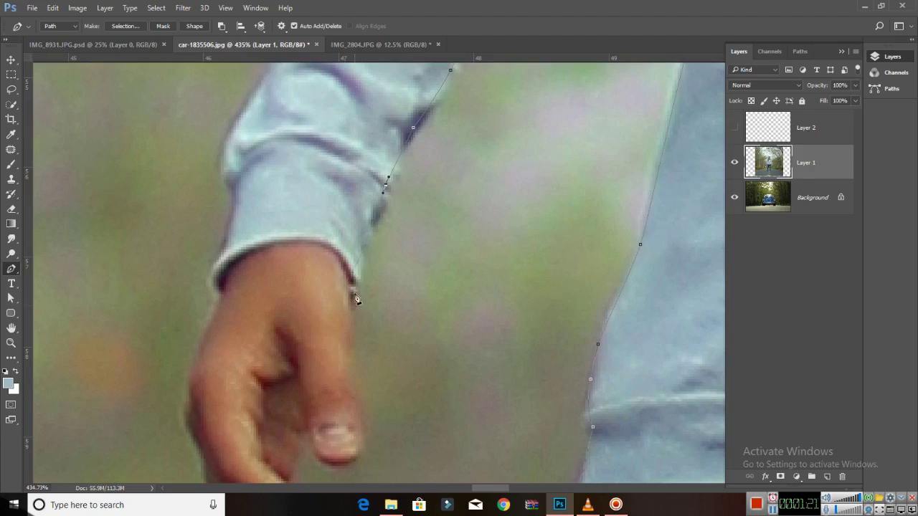
scroll(358, 301, "up", 2)
left_click(372, 324)
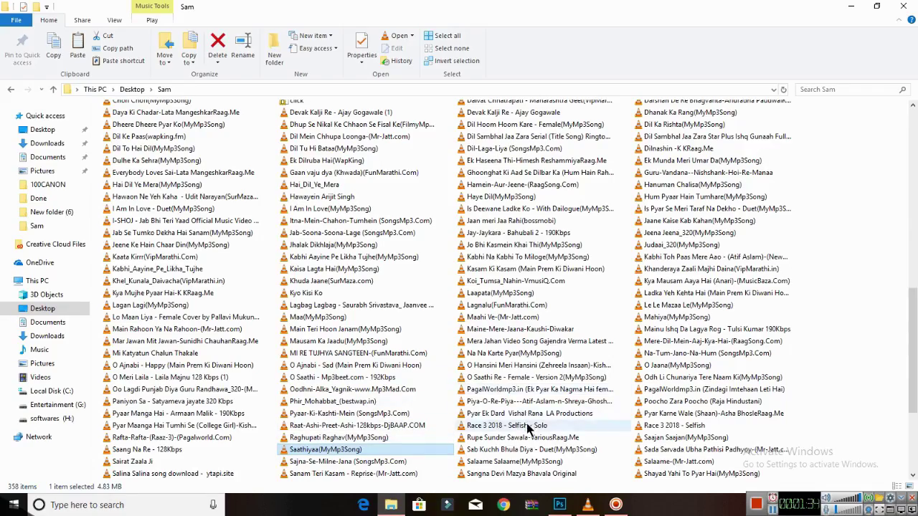
scroll(631, 452, "down", 1)
left_click(670, 461)
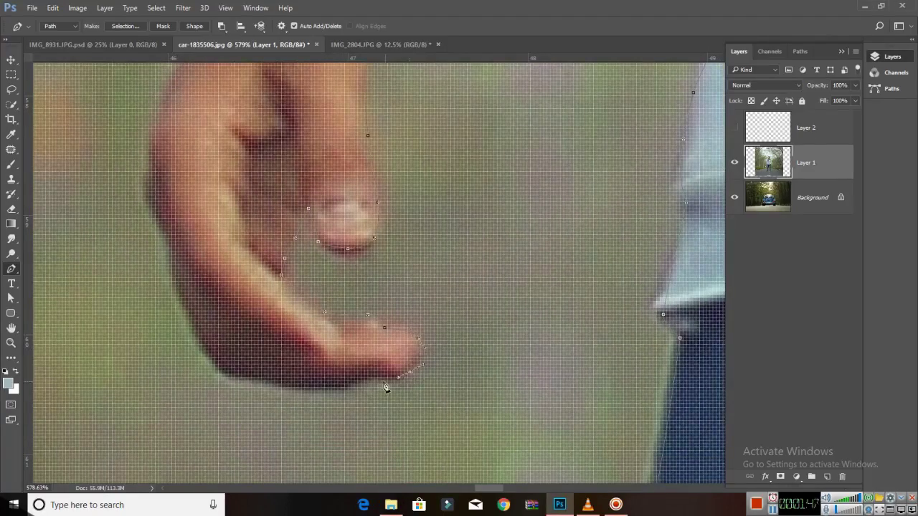
- Add anchors up the man's shoulder edge
scroll(173, 266, "up", 3)
scroll(154, 210, "up", 3)
scroll(199, 190, "up", 3)
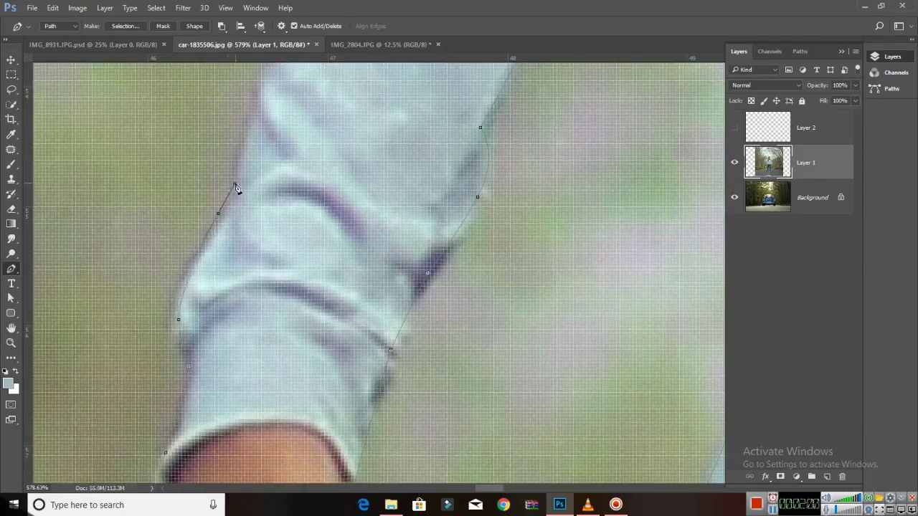
scroll(235, 189, "up", 3)
scroll(282, 148, "up", 3)
scroll(248, 326, "up", 2)
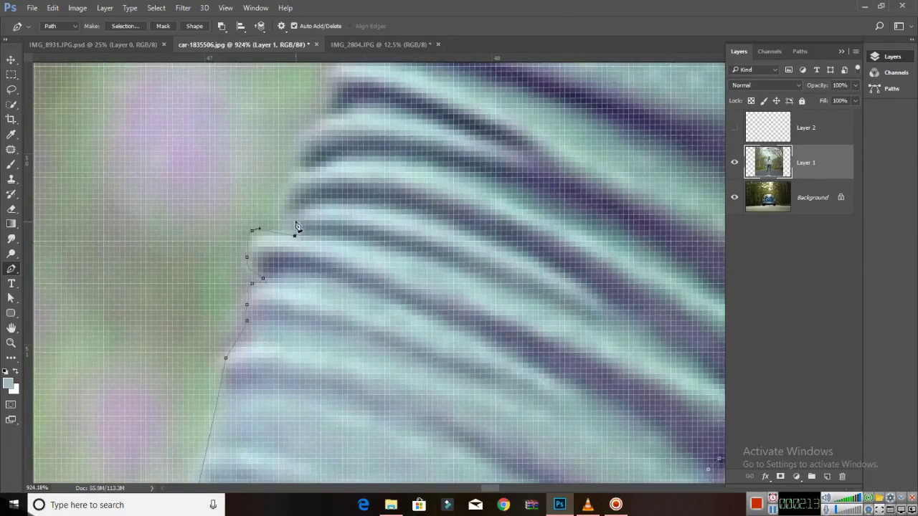
scroll(297, 227, "down", 2)
scroll(324, 228, "down", 3)
scroll(477, 297, "up", 2)
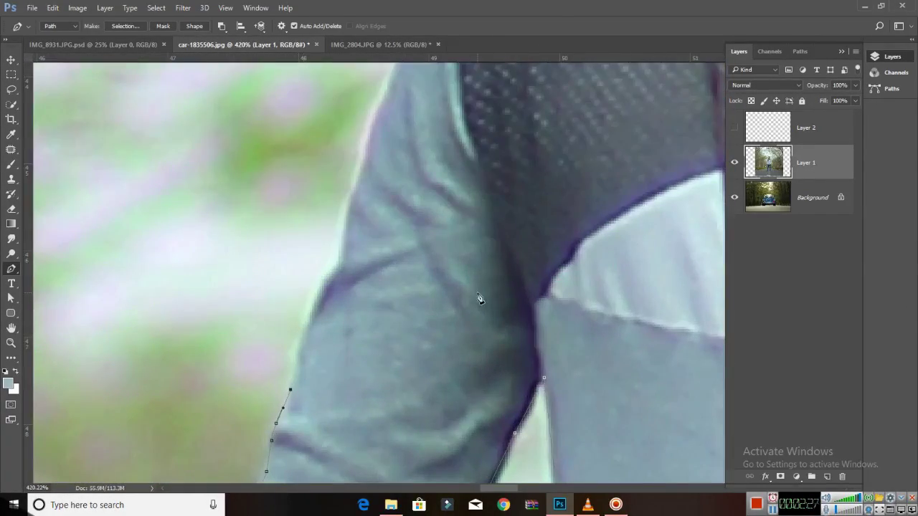
left_click(342, 256)
left_click(380, 183)
left_click(490, 97)
- Trace the path up the neck, jawline, lips, nose and around the sunglasses lens
left_click_drag(499, 95, 281, 425)
left_click(341, 398)
left_click(407, 373)
left_click(441, 351)
left_click(446, 285)
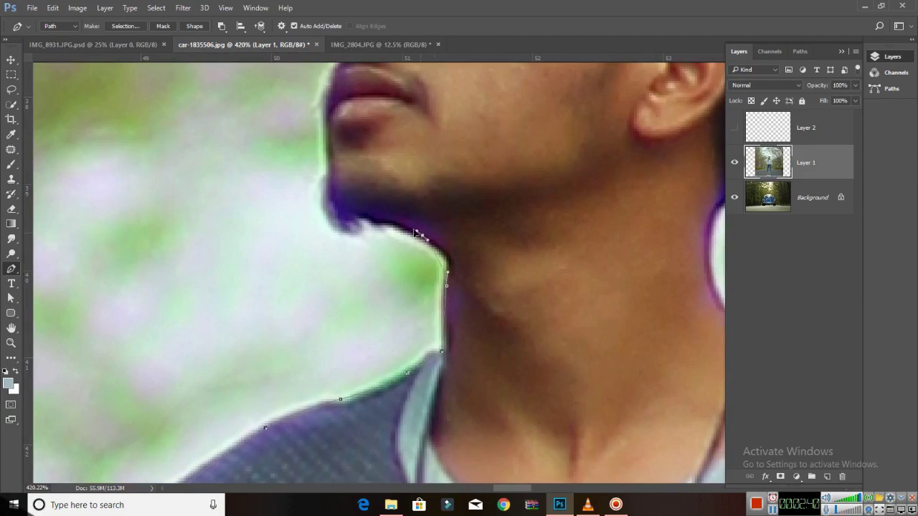
scroll(398, 229, "up", 3)
scroll(344, 263, "up", 3)
left_click(374, 423)
left_click(393, 301)
left_click(386, 243)
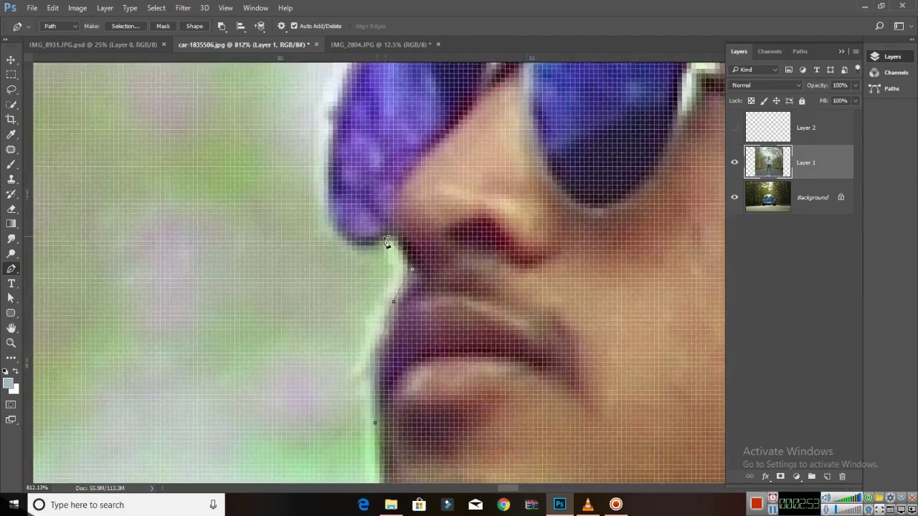
left_click_drag(339, 98, 275, 289)
left_click(341, 189)
mouse_move(329, 188)
left_mouse_down()
mouse_move(364, 292)
mouse_move(250, 287)
left_mouse_up()
- Trace down the head's right side, along the collar and the sleeve's right edge
left_click_drag(527, 219, 330, 215)
left_click(536, 246)
mouse_move(537, 246)
left_mouse_down()
mouse_move(496, 377)
mouse_move(487, 256)
mouse_move(379, 455)
mouse_move(397, 282)
mouse_move(322, 191)
left_mouse_up()
left_click(440, 304)
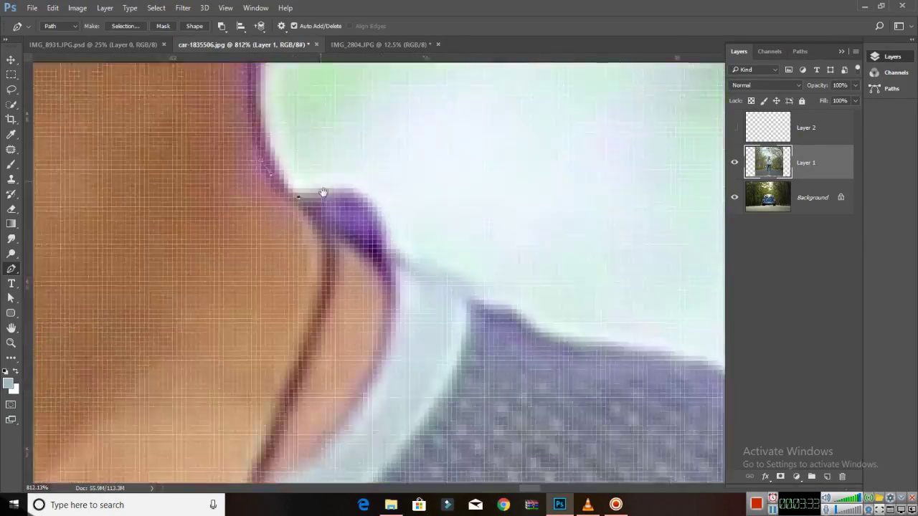
left_click(447, 199)
left_click(564, 250)
left_click_drag(564, 250, 548, 246)
left_click(592, 281)
mouse_move(592, 281)
left_mouse_down()
mouse_move(577, 348)
mouse_move(615, 236)
left_mouse_up()
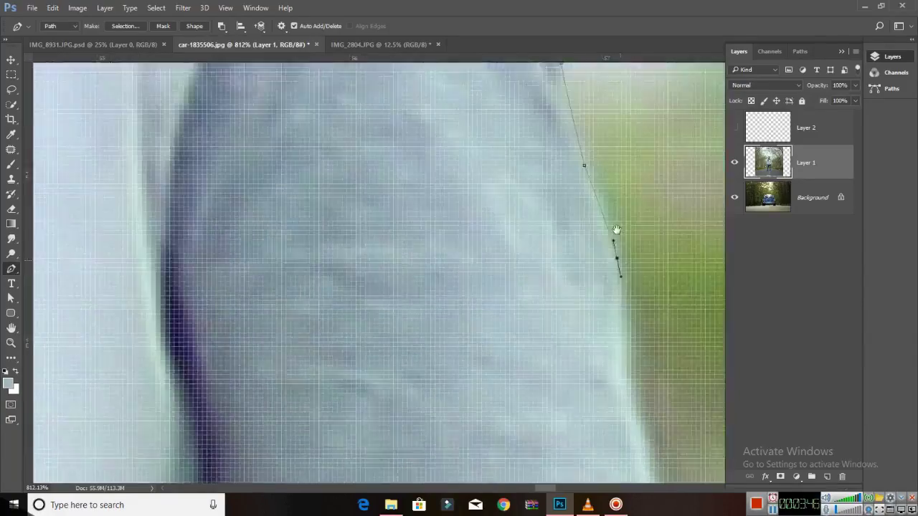
left_click(624, 308)
left_click_drag(583, 162, 459, 100)
left_click(538, 420)
left_click_drag(538, 420, 511, 247)
left_click(512, 248)
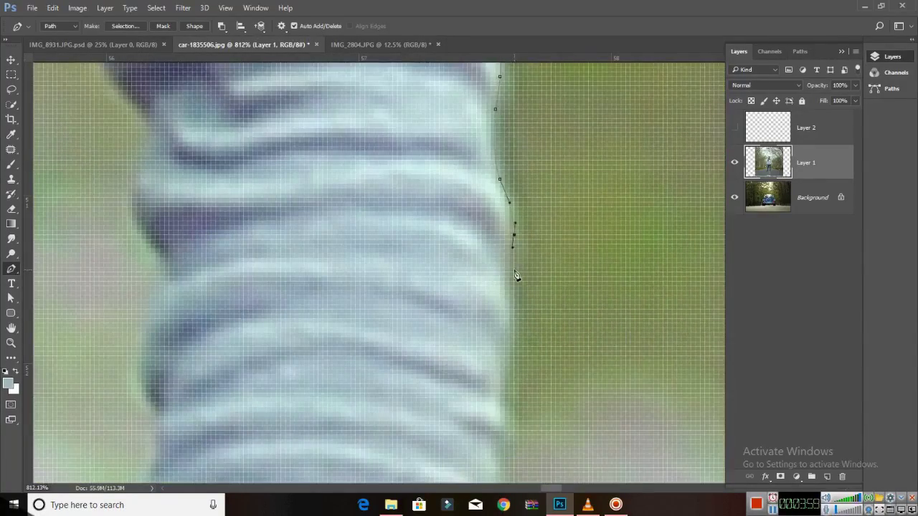
- Add anchors past the elbow and hand and down the jeans edge
left_click_drag(504, 428, 634, 173)
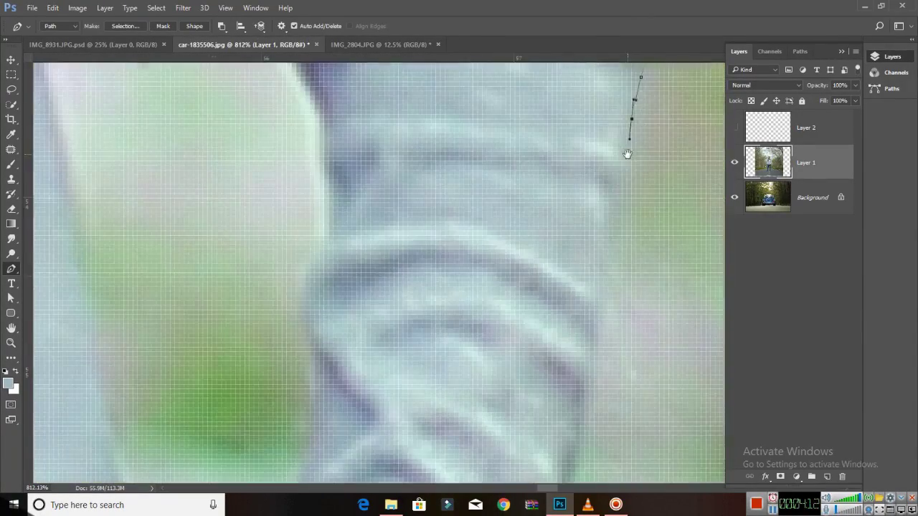
left_click_drag(615, 256, 609, 108)
left_click_drag(564, 337, 580, 150)
left_click(552, 371)
scroll(552, 374, "down", 3)
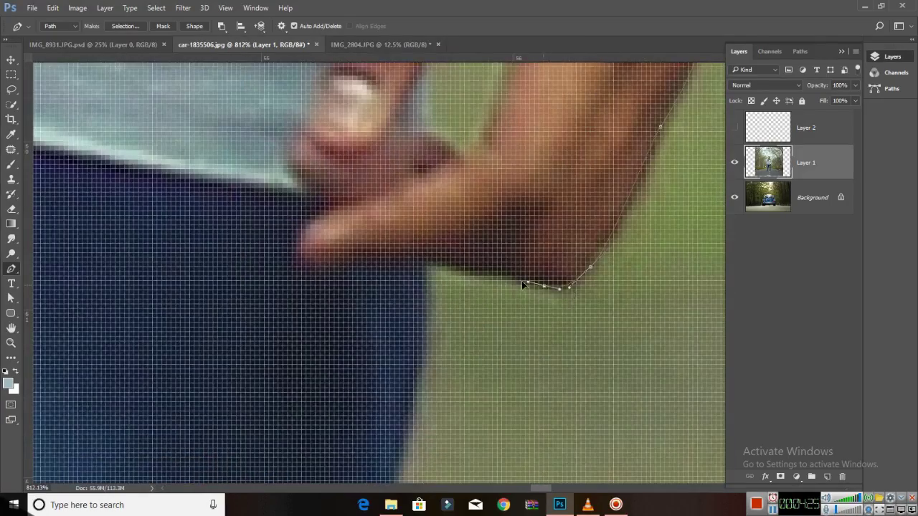
mouse_move(552, 374)
left_mouse_down()
mouse_move(550, 266)
mouse_move(516, 139)
left_mouse_up()
left_click(516, 230)
left_click_drag(504, 368, 582, 373)
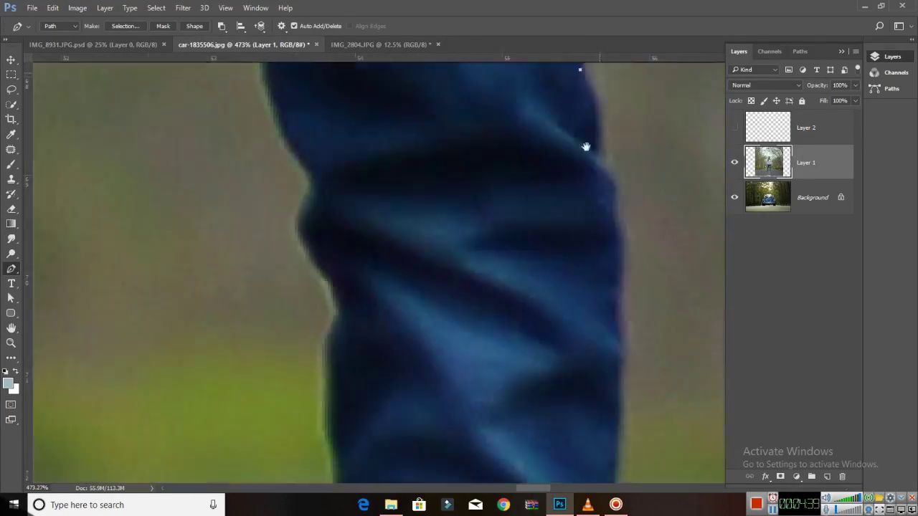
scroll(577, 358, "down", 2)
left_click_drag(576, 459, 577, 279)
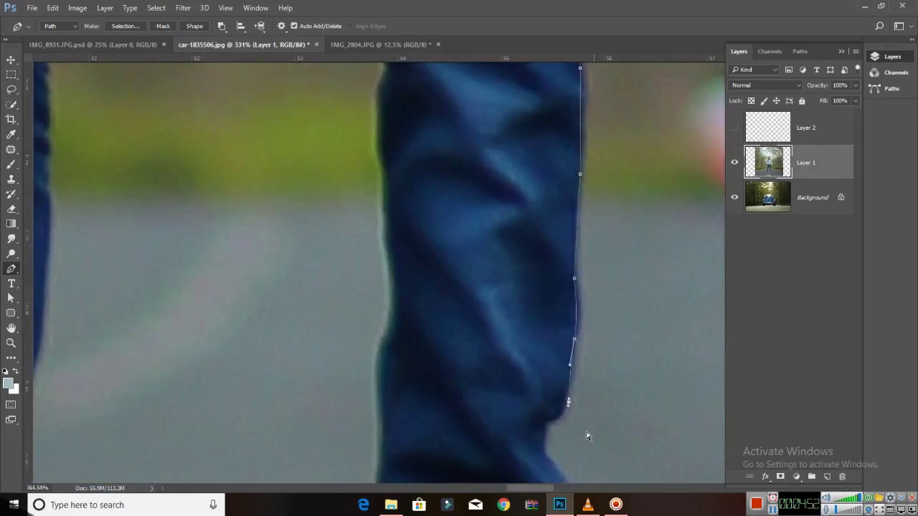
- Zoom and pan along the other jeans leg down to the sandal outline
scroll(587, 436, "up", 4)
scroll(502, 421, "down", 3)
scroll(578, 399, "down", 3)
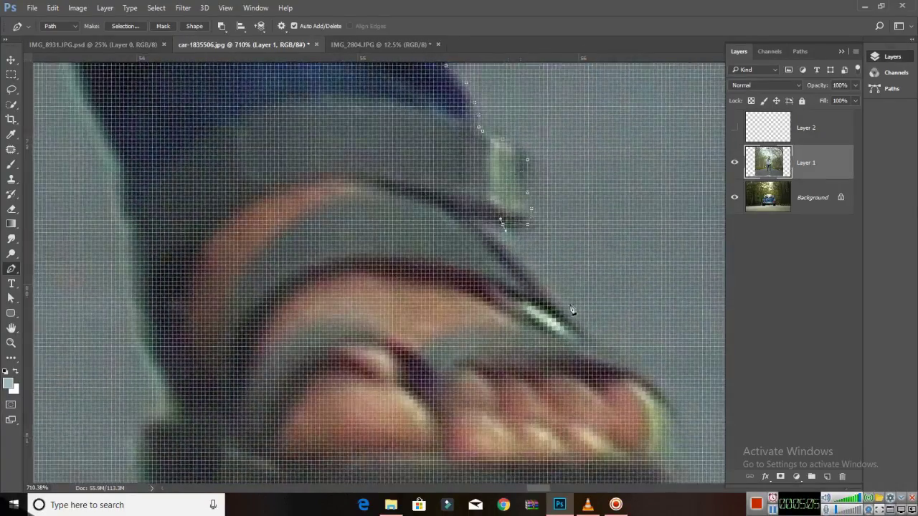
scroll(569, 311, "down", 3)
scroll(90, 310, "down", 2)
scroll(229, 251, "up", 3)
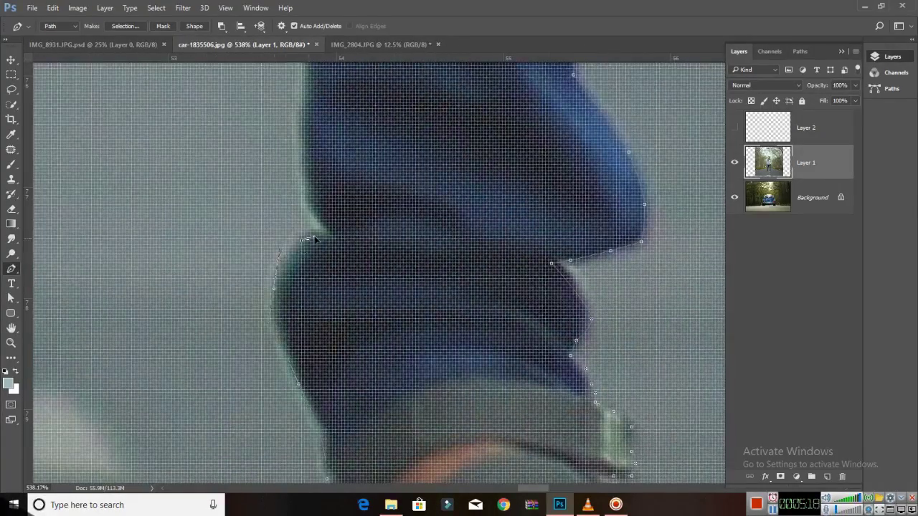
scroll(307, 139, "up", 3)
scroll(331, 255, "up", 2)
scroll(331, 254, "up", 3)
scroll(415, 399, "up", 3)
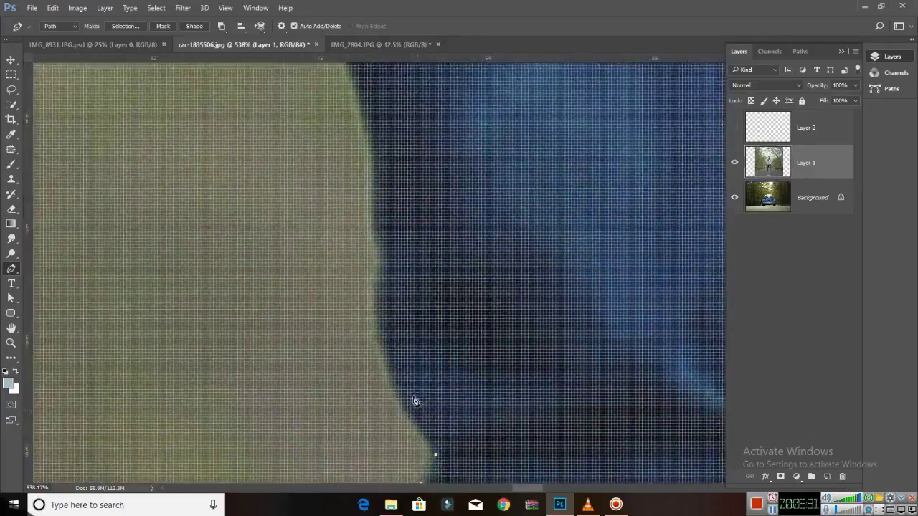
scroll(411, 297, "up", 3)
scroll(462, 312, "up", 3)
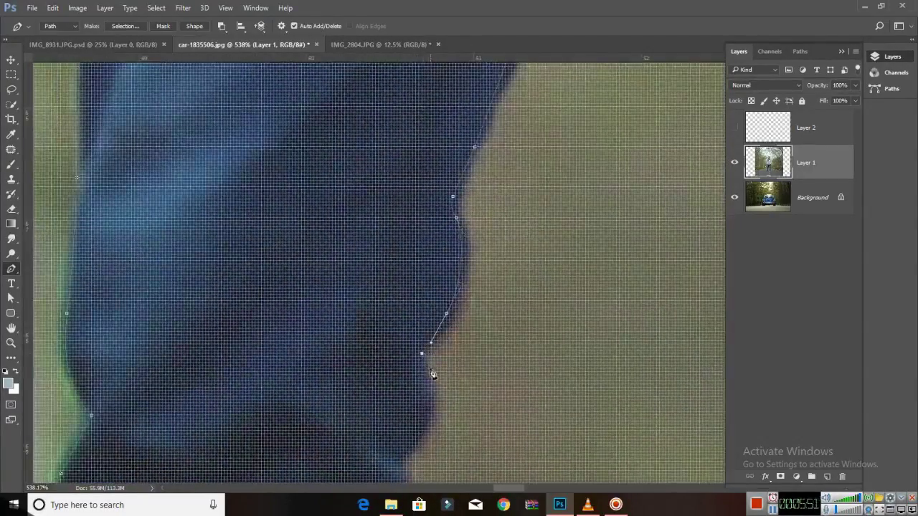
left_click_drag(318, 238, 514, 224)
scroll(512, 270, "up", 3)
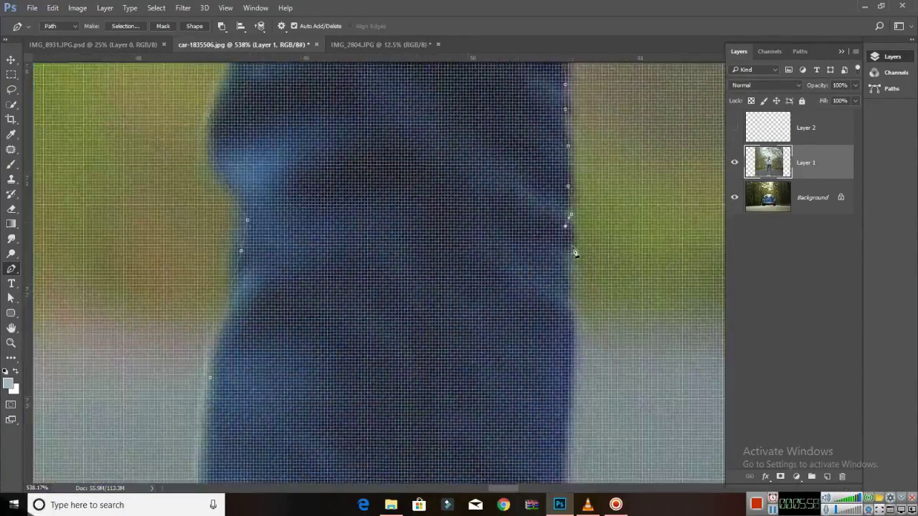
scroll(573, 247, "up", 3)
scroll(572, 250, "up", 3)
scroll(545, 265, "up", 3)
scroll(486, 243, "down", 3)
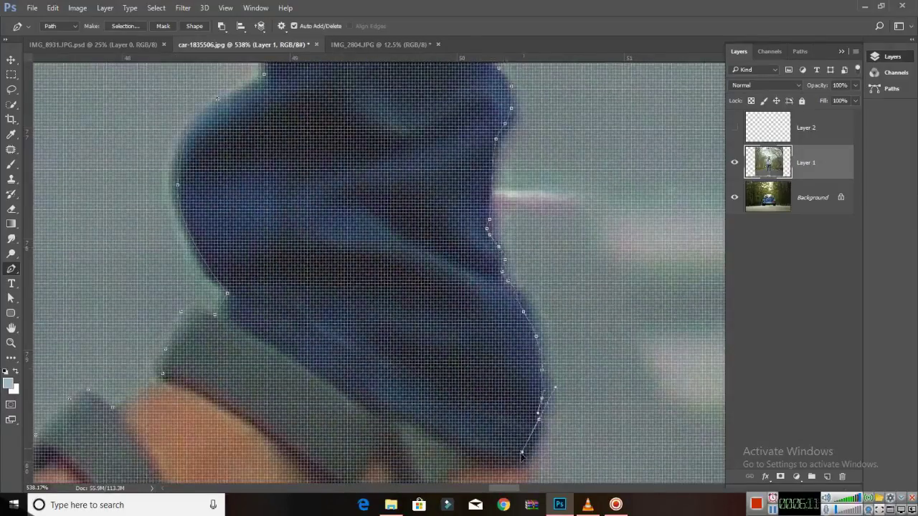
scroll(501, 385, "down", 3)
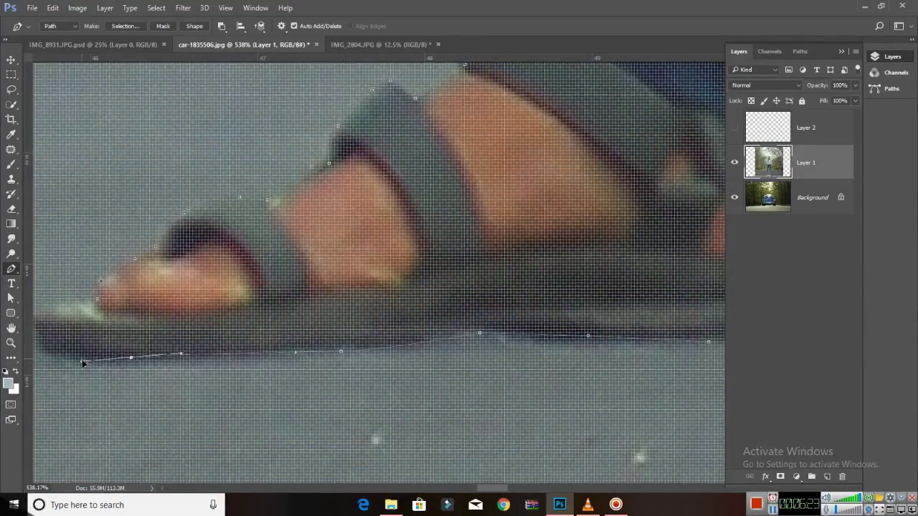
left_click_drag(84, 361, 195, 364)
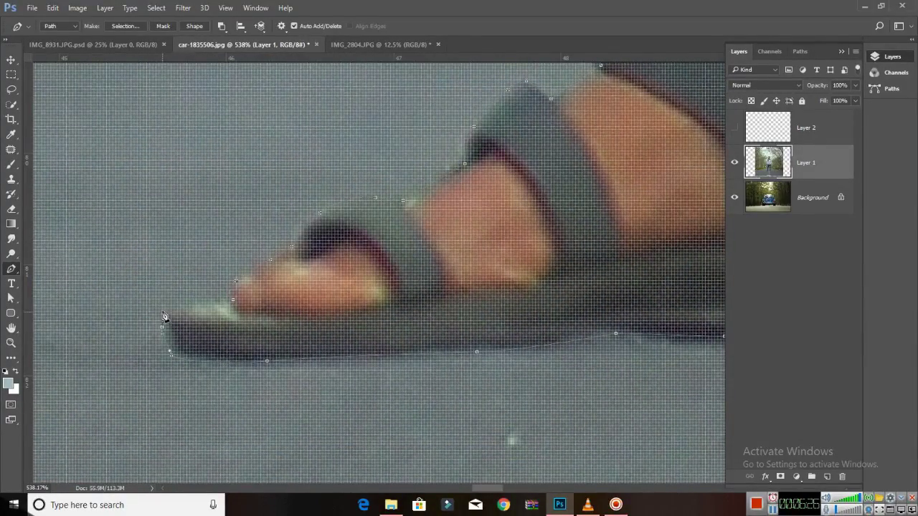
- Convert the finished path into a selection with no feather
right_click(401, 218)
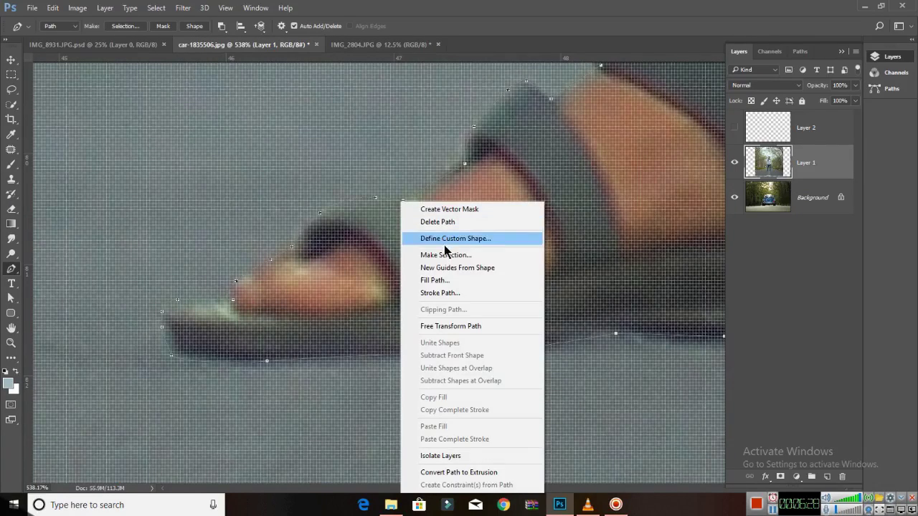
left_click(437, 253)
left_click(522, 143)
right_click(239, 97)
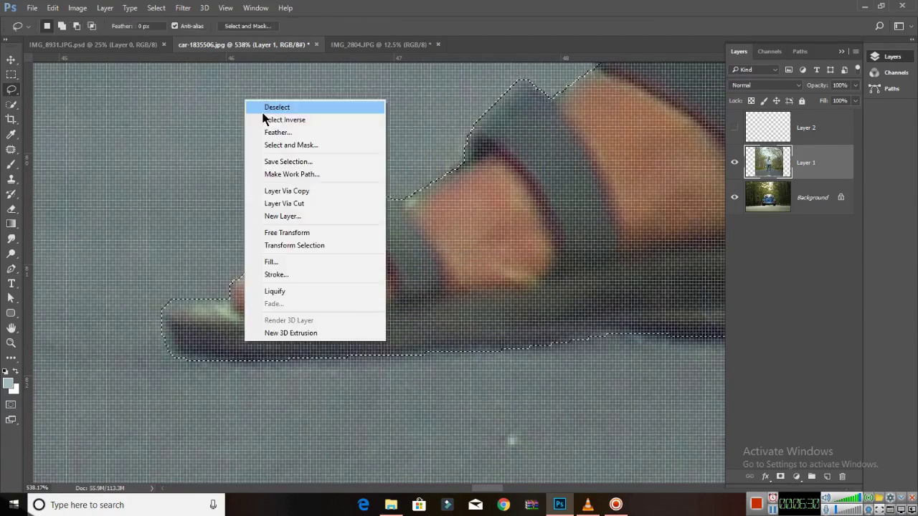
left_click(291, 119)
- Zoom out and add a layer mask to Layer 1 so only the man shows
scroll(462, 144, "down", 3)
scroll(473, 165, "down", 3)
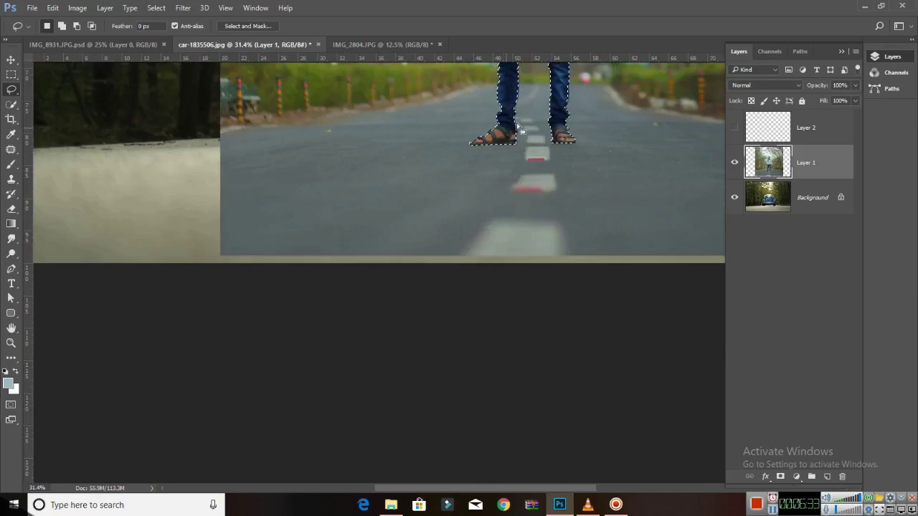
scroll(488, 186, "down", 2)
scroll(500, 211, "down", 1)
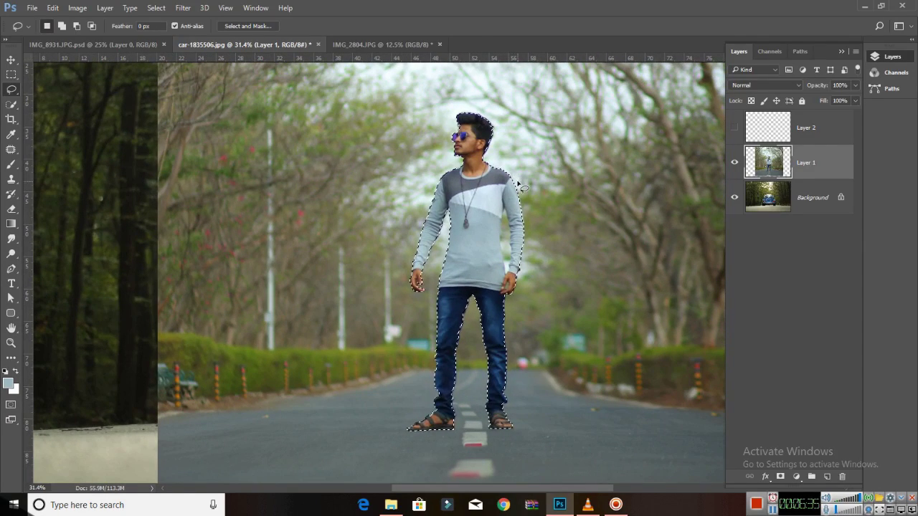
left_click(781, 477)
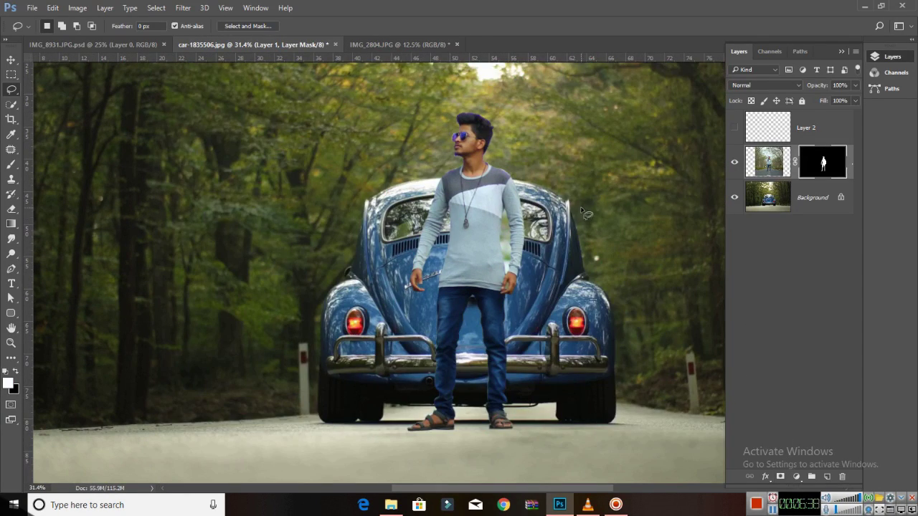
- Trace the sleeve edge of the arm gap with the Pen tool
scroll(515, 237, "up", 3)
scroll(502, 229, "up", 2)
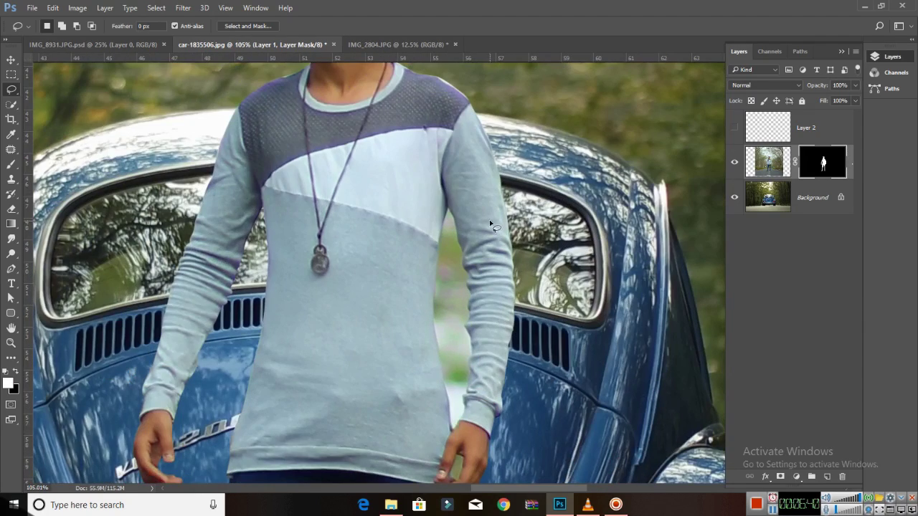
scroll(489, 223, "up", 1)
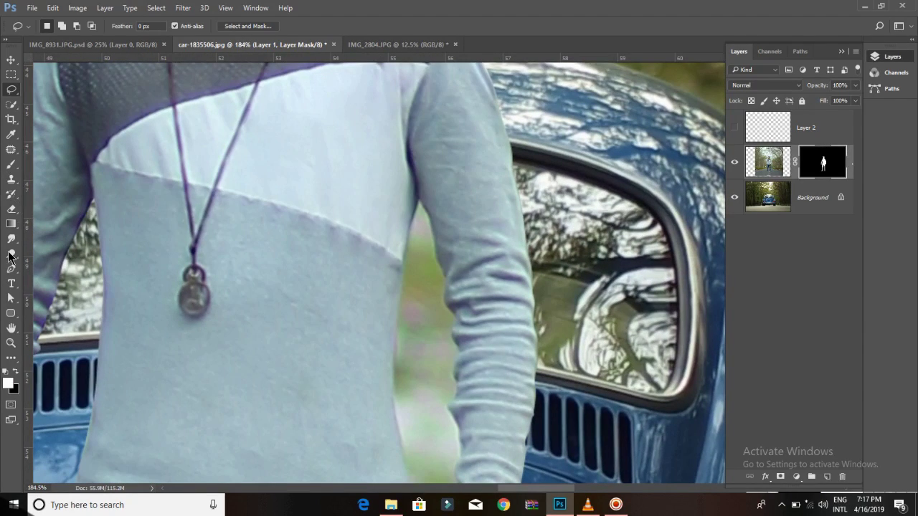
left_click(10, 270)
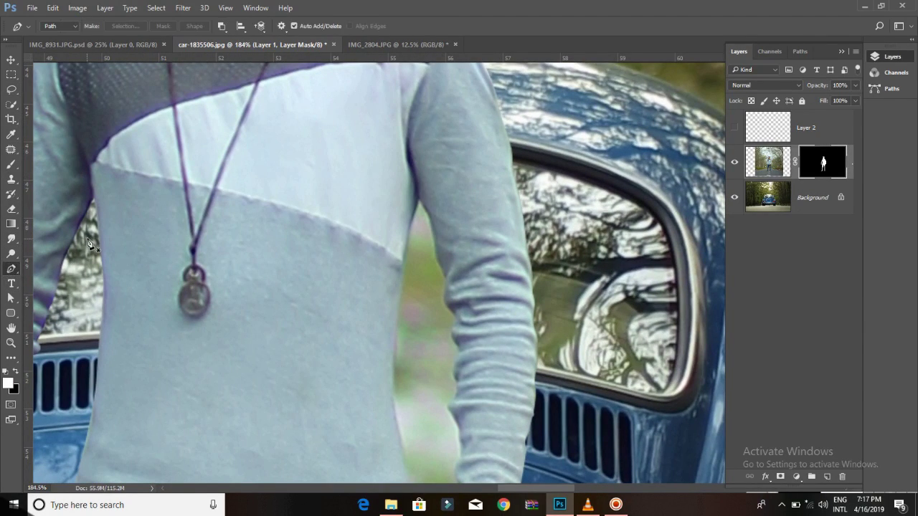
scroll(444, 215, "up", 2)
scroll(508, 194, "up", 2)
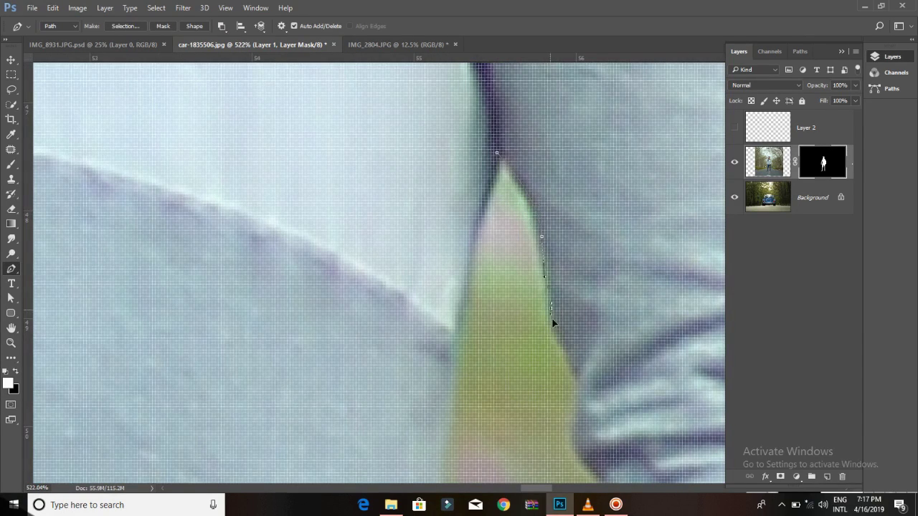
left_click_drag(572, 444, 484, 249)
left_click_drag(490, 360, 495, 300)
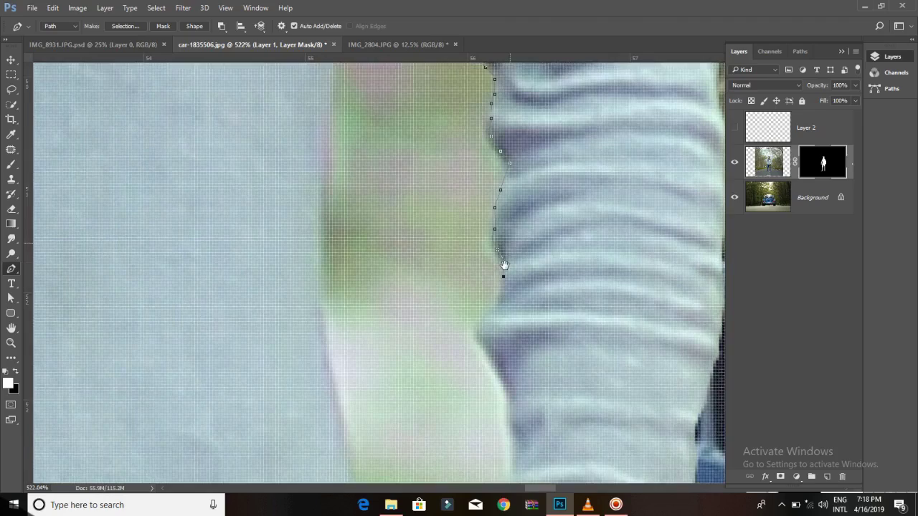
left_click(492, 328)
left_click(498, 364)
- Continue the pen path down the sleeve and back up along the shirt side
left_click_drag(498, 364, 516, 284)
left_click_drag(507, 427, 496, 282)
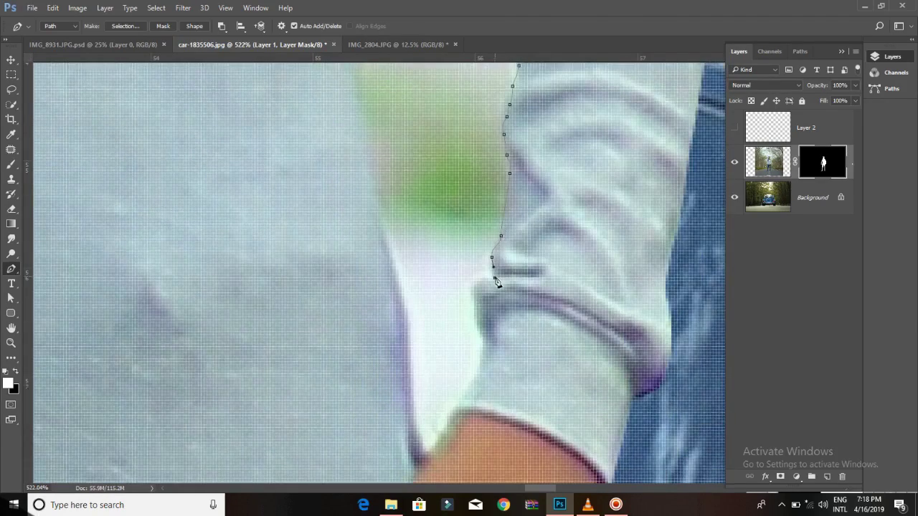
left_click(354, 89)
left_click_drag(354, 143, 354, 401)
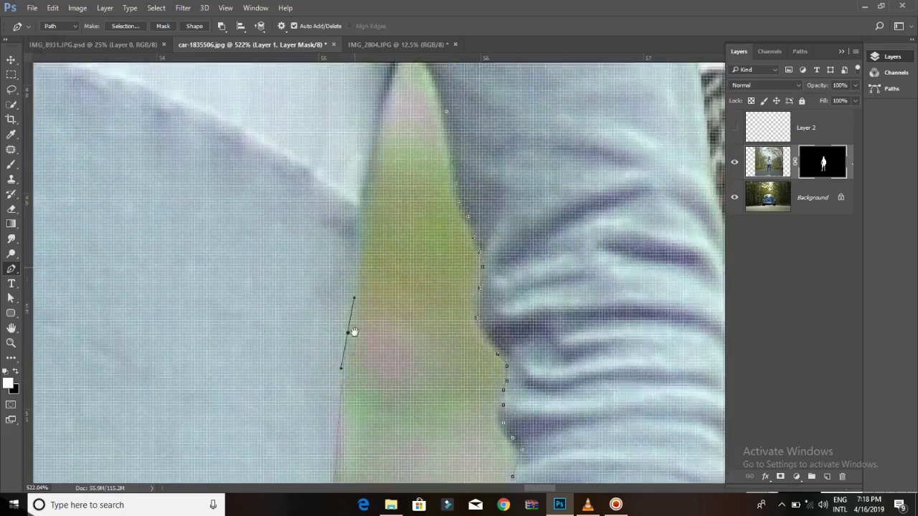
left_click_drag(344, 215, 366, 402)
left_click(367, 218)
left_click(374, 187)
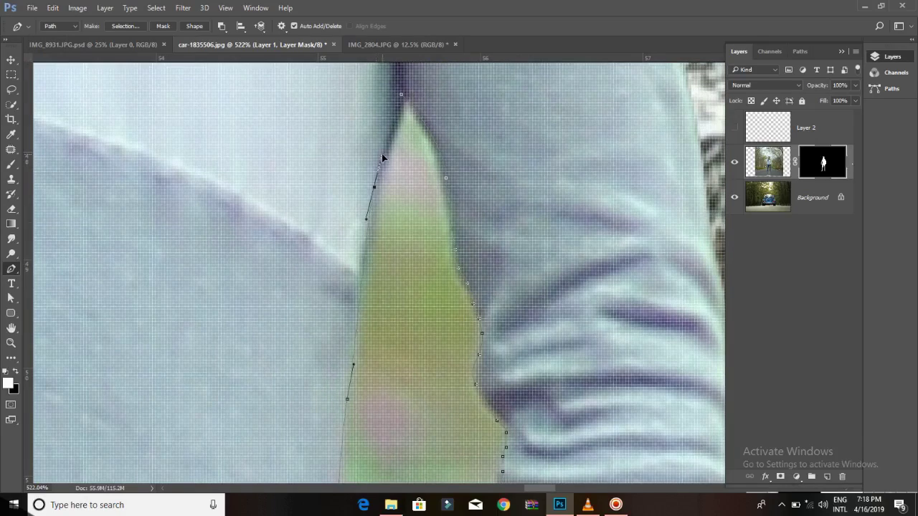
- Close the path around the arm gap and convert it into a selection
left_click(401, 98)
right_click(400, 99)
left_click(506, 157)
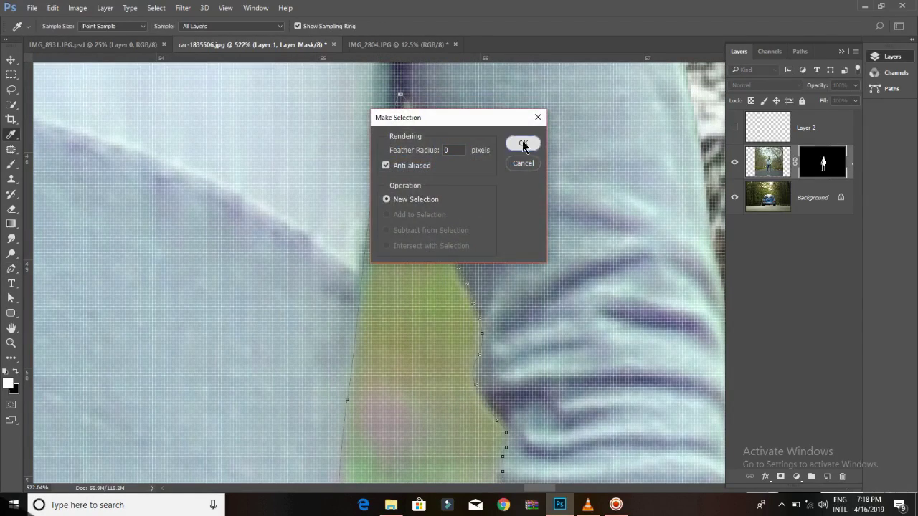
left_click(528, 143)
- Switch to the Lasso tool and pick an option from the gap selection's context menu
left_click(11, 89)
right_click(344, 159)
left_click(395, 187)
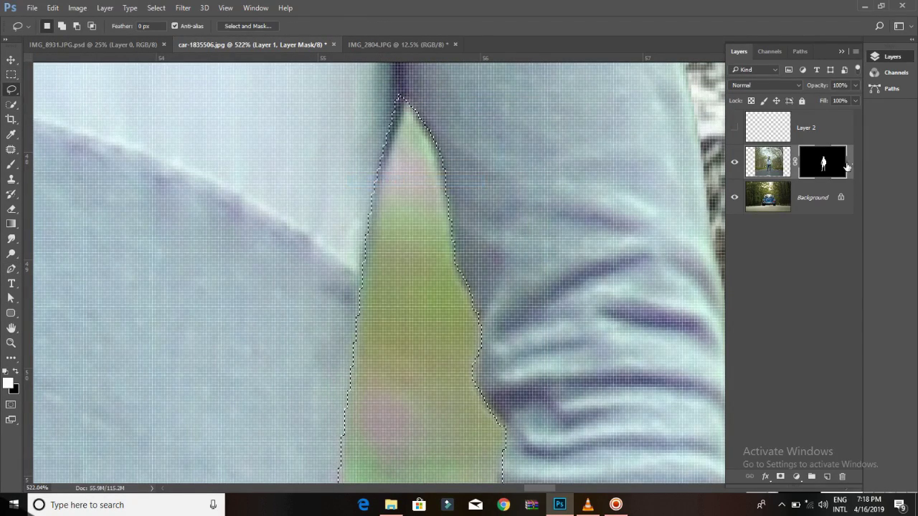
- Mask out the trees in the arm gap so the car shows through
scroll(529, 189, "down", 3)
scroll(535, 187, "down", 2)
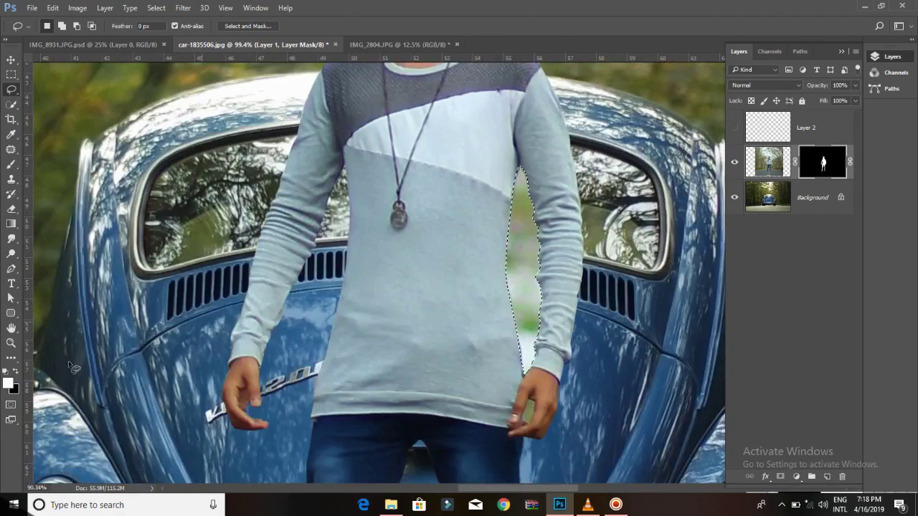
scroll(535, 187, "down", 1)
key("Delete")
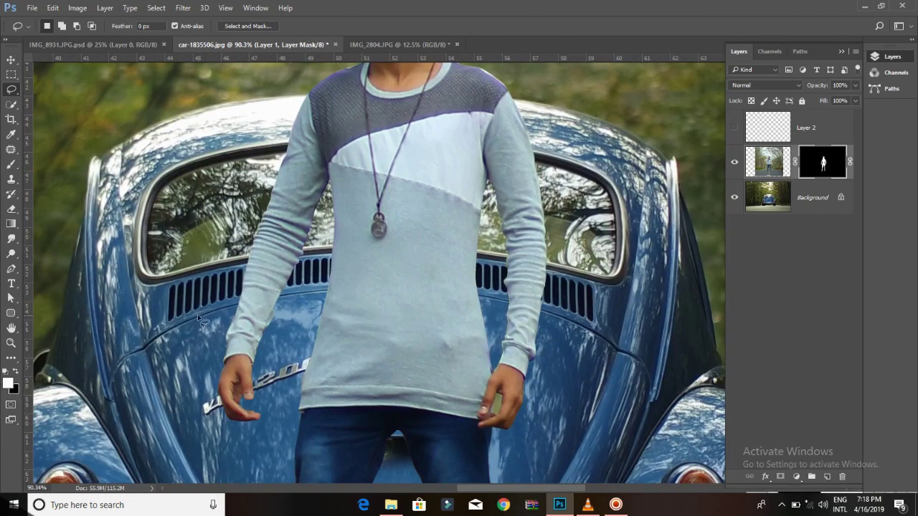
scroll(203, 321, "down", 2)
scroll(322, 301, "down", 2)
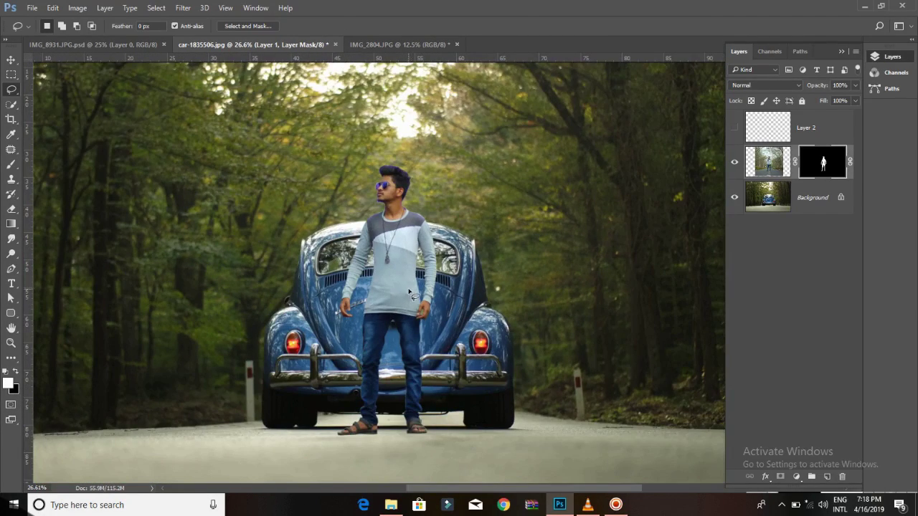
- Scale the man layer down to about 96% and move him slightly upward
key("v")
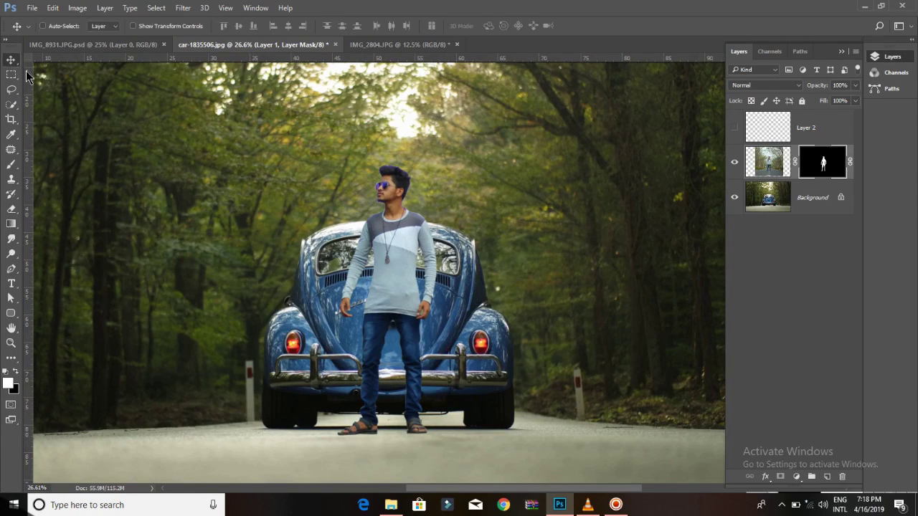
scroll(428, 249, "up", 1)
scroll(395, 173, "up", 2)
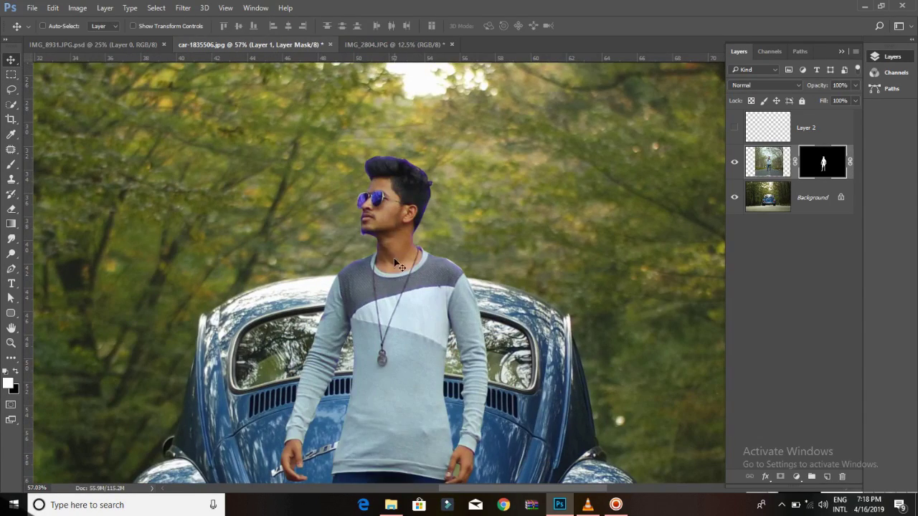
scroll(398, 148, "up", 2)
scroll(388, 344, "down", 2)
scroll(387, 344, "down", 2)
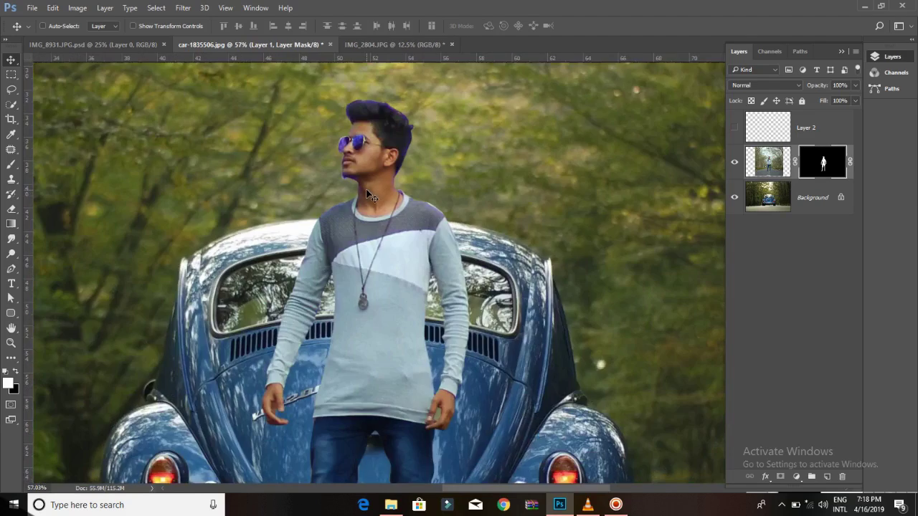
scroll(385, 344, "down", 1)
scroll(382, 343, "down", 2)
key("ctrl+t")
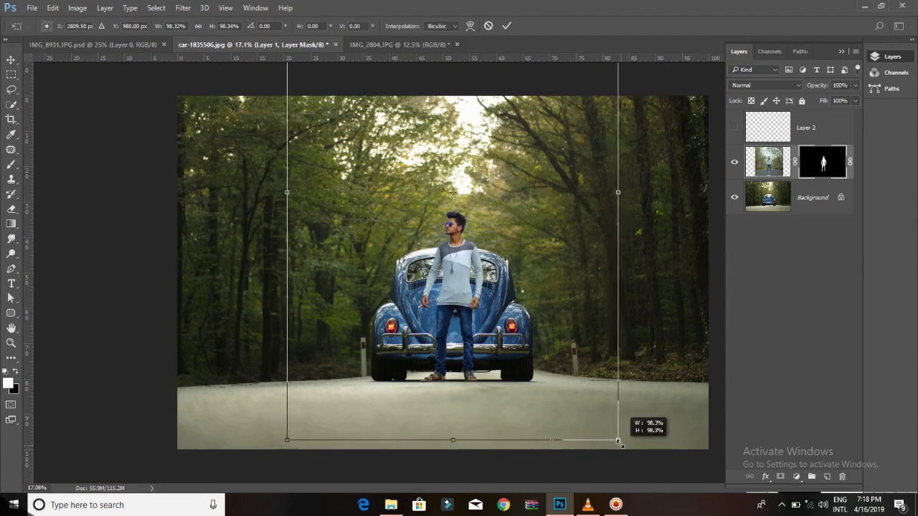
left_click_drag(622, 446, 615, 437)
double_click(504, 345)
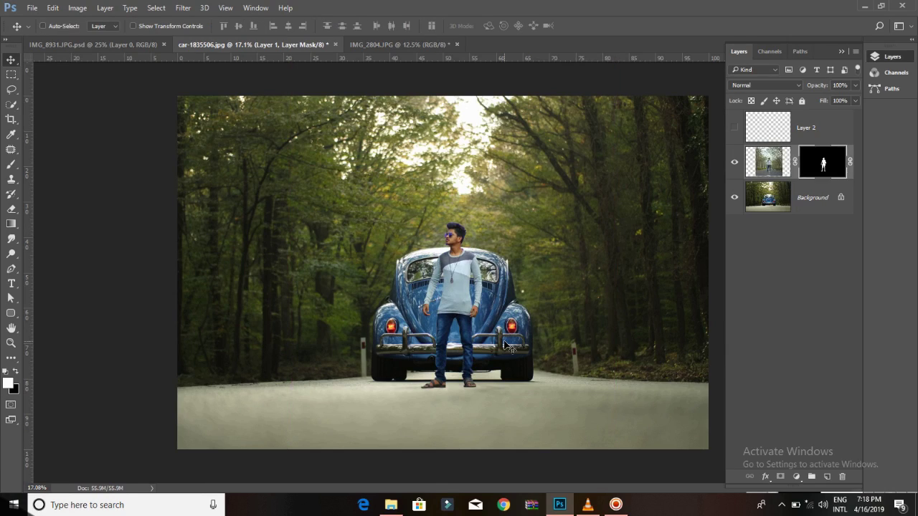
scroll(479, 387, "up", 4)
left_click_drag(450, 408, 451, 396)
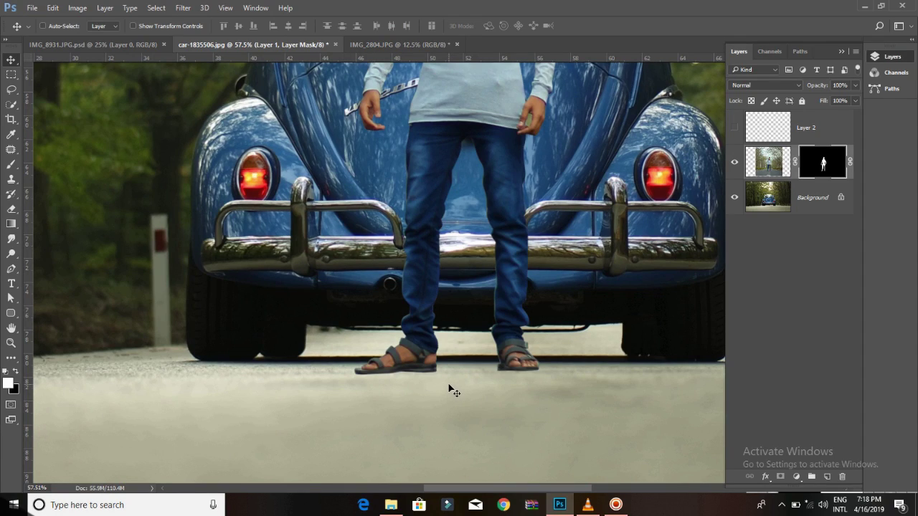
- Nudge the man up and add a new empty layer above Background
key("Up")
key("Up")
key("Up")
key("Up")
key("Up")
key("Up")
key("Up")
key("Up")
key("Up")
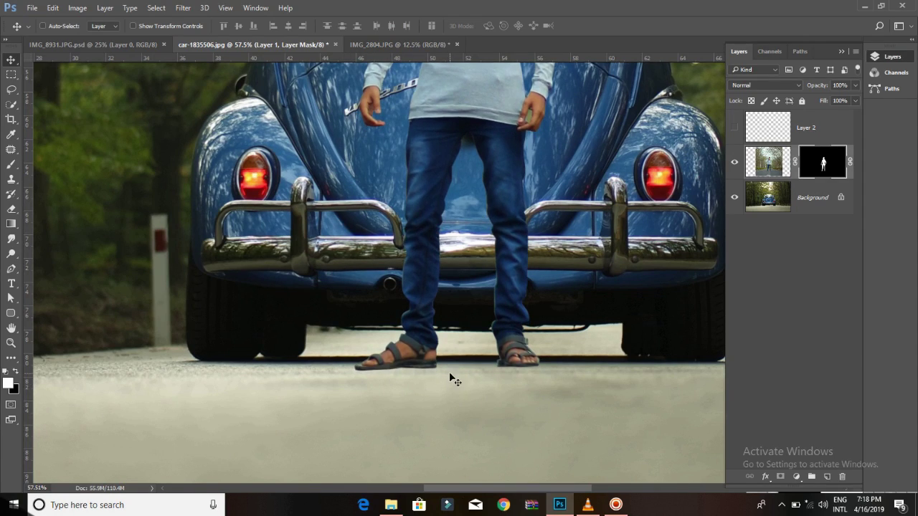
left_click(812, 193)
left_click(826, 476)
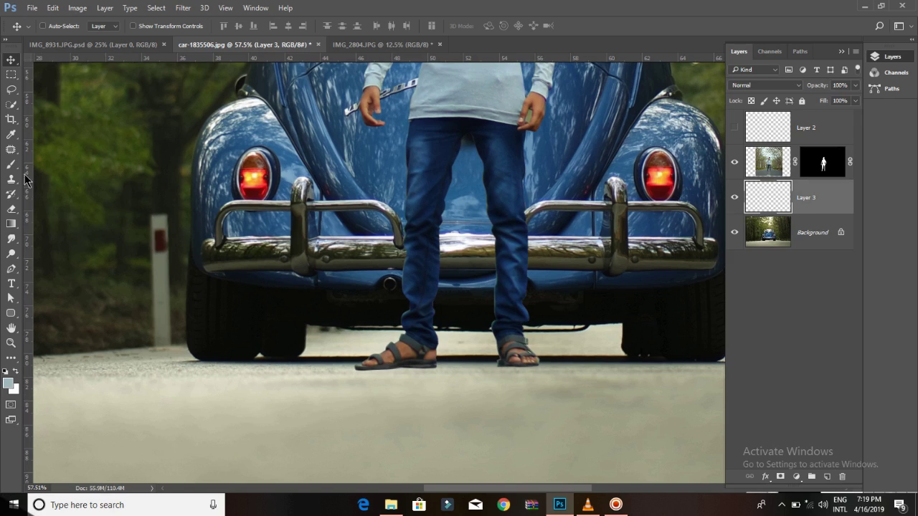
- Paint a single soft black 385 px dab on the road
key("b")
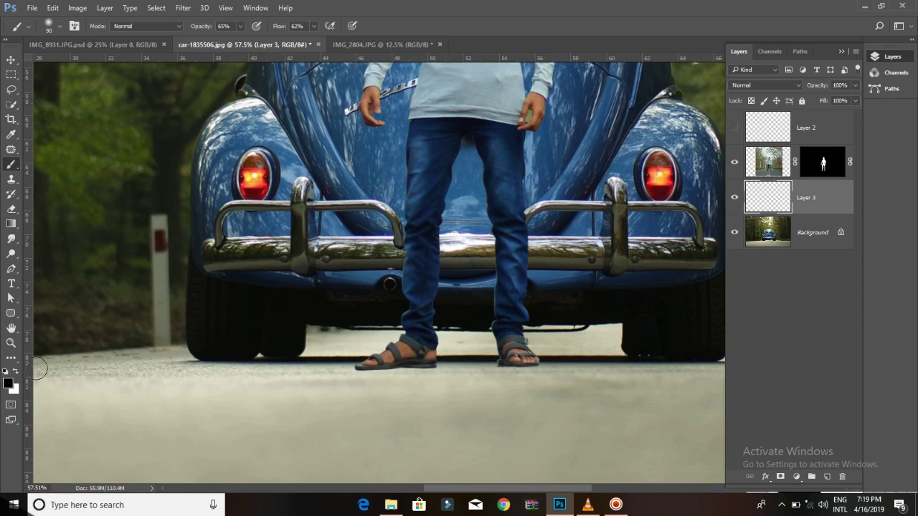
right_click(386, 223)
key("Return")
left_click(322, 416)
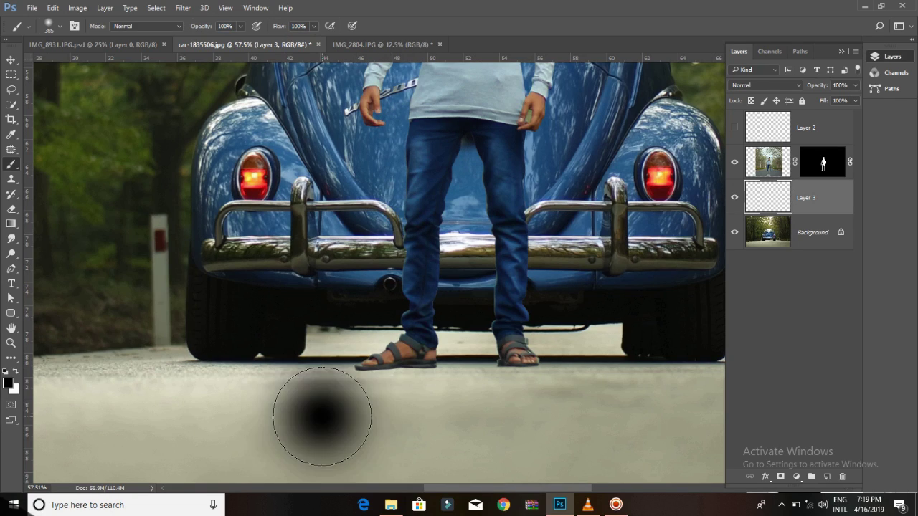
left_click(12, 59)
- Move the black dab under the man's feet and squash it into a thin shadow strip
left_click_drag(322, 415, 418, 369)
key("ctrl+t")
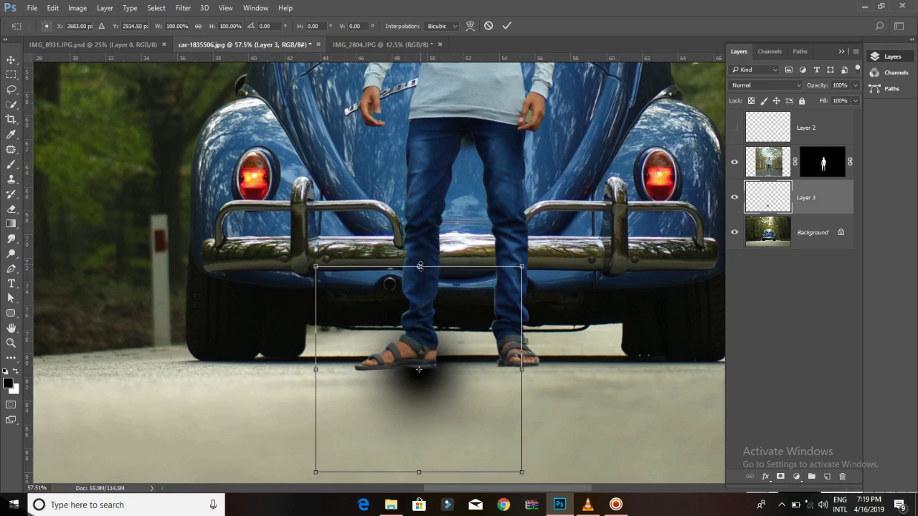
left_click_drag(420, 266, 420, 367)
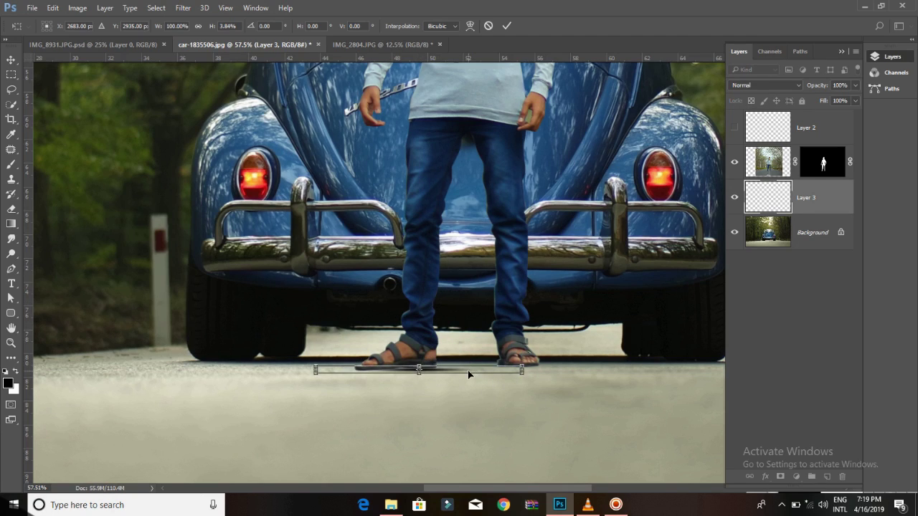
key("Return")
scroll(443, 373, "up", 3)
scroll(416, 376, "up", 2)
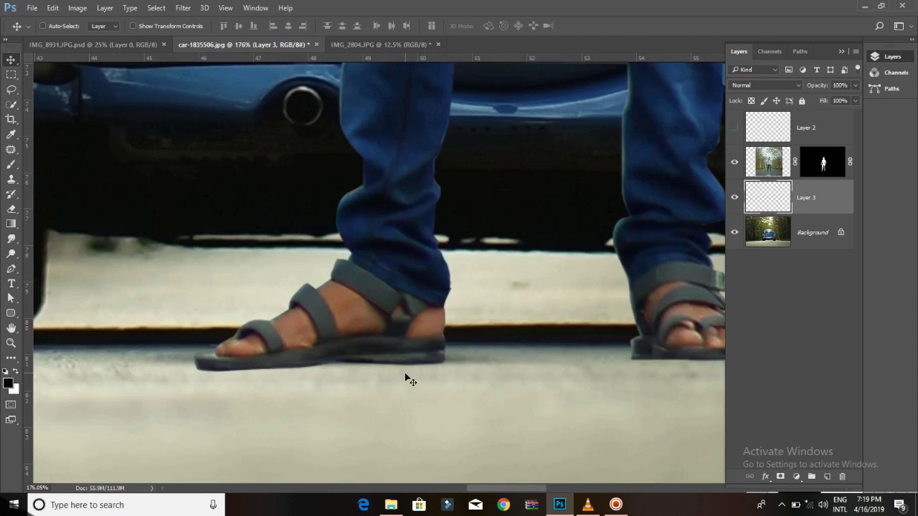
- Tilt and narrow the shadow strip, then position it under the sandal
key("ctrl+t")
mouse_move(522, 383)
left_mouse_down()
mouse_move(654, 350)
mouse_move(557, 349)
left_mouse_up()
left_click_drag(483, 358, 418, 366)
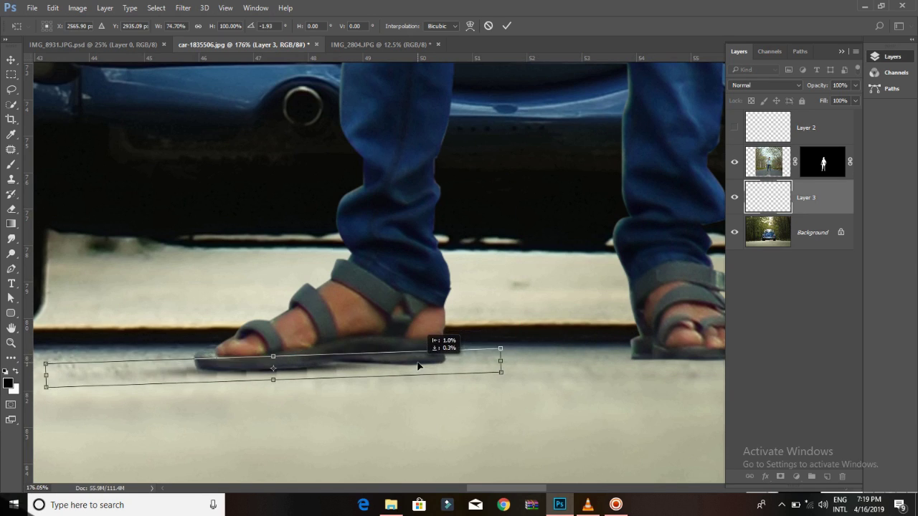
key("Return")
scroll(329, 362, "up", 2)
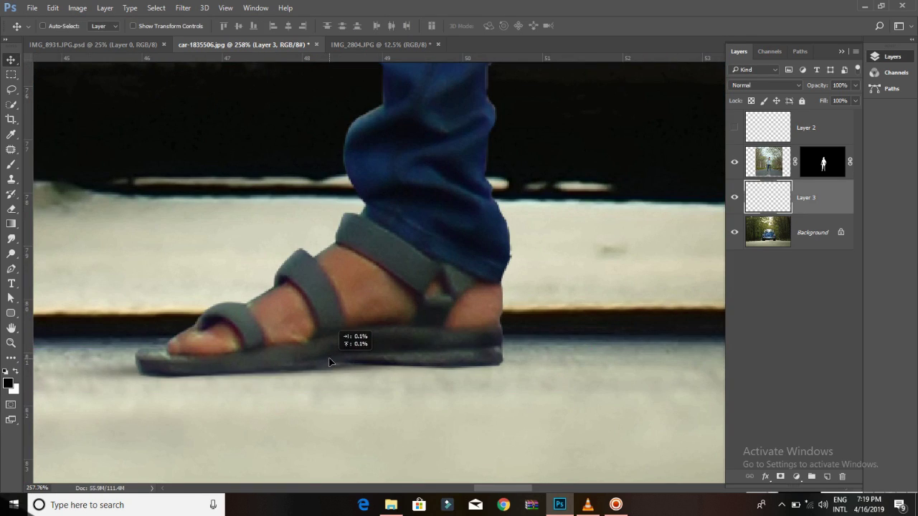
left_click_drag(329, 362, 454, 348)
- Duplicate the shadow strip and position the copy under the sole
key("ctrl+t")
left_click_drag(491, 279, 493, 281)
key("Return")
left_click_drag(493, 361, 362, 395)
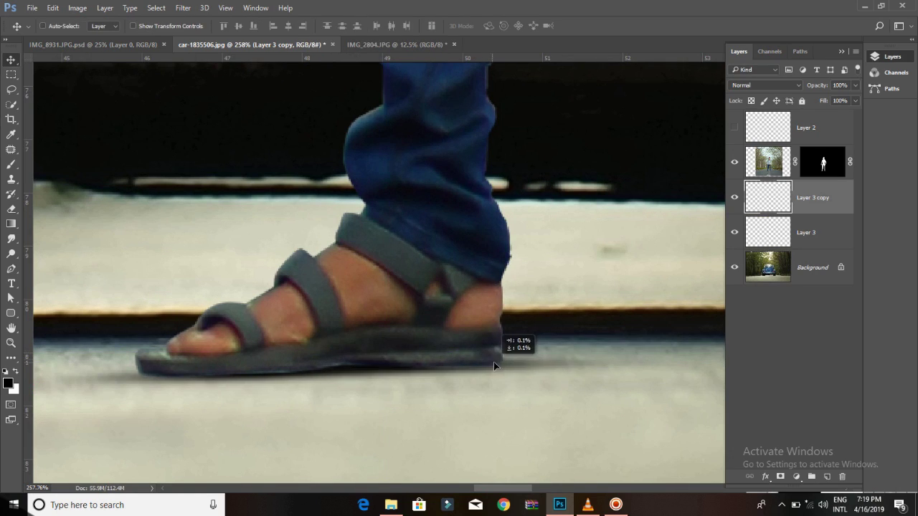
left_click_drag(135, 389, 180, 386)
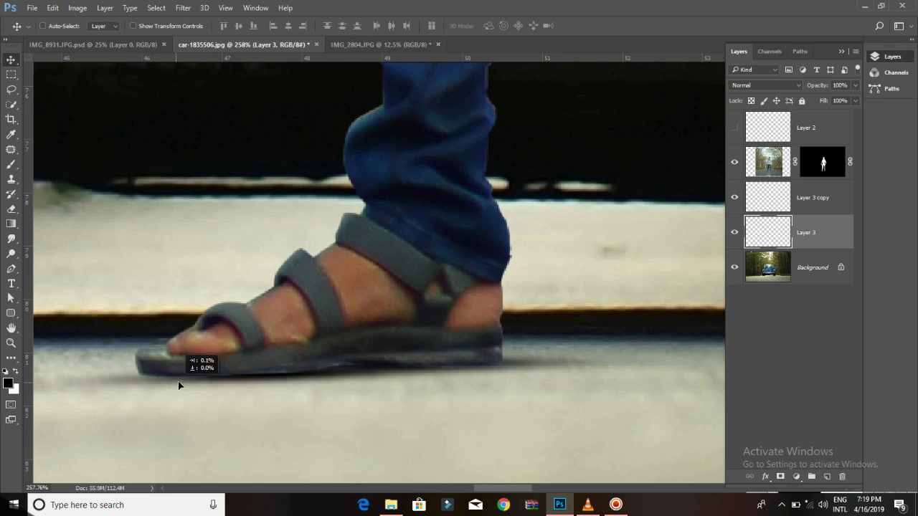
- Copy a shadow strip under the other sandal, narrowing and tilting it to match the road
scroll(621, 297, "down", 3)
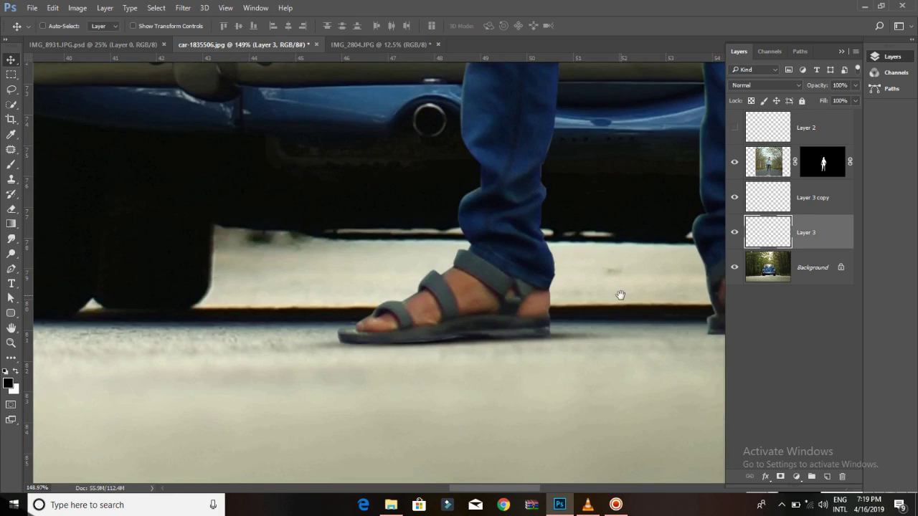
mouse_move(619, 293)
left_mouse_down()
mouse_move(358, 296)
mouse_move(722, 294)
mouse_move(587, 352)
left_mouse_up()
scroll(588, 352, "up", 3)
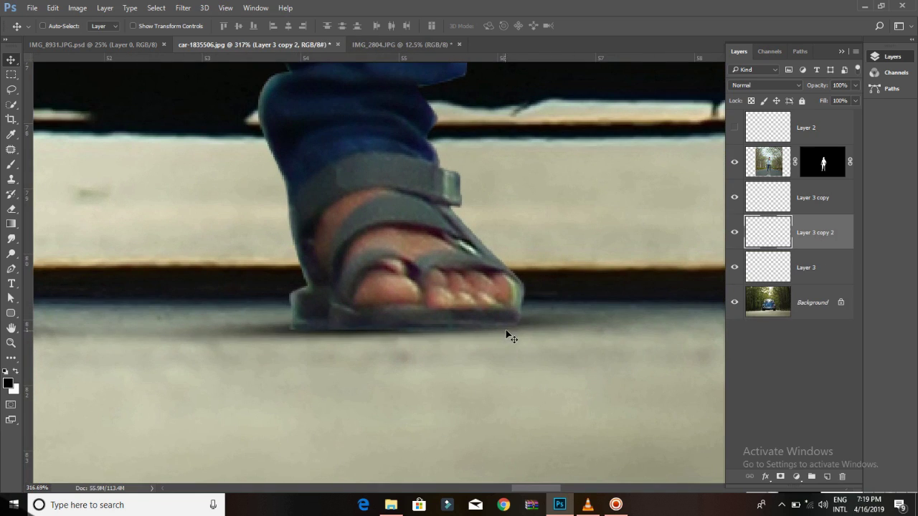
left_click_drag(508, 334, 528, 336)
key("ctrl+t")
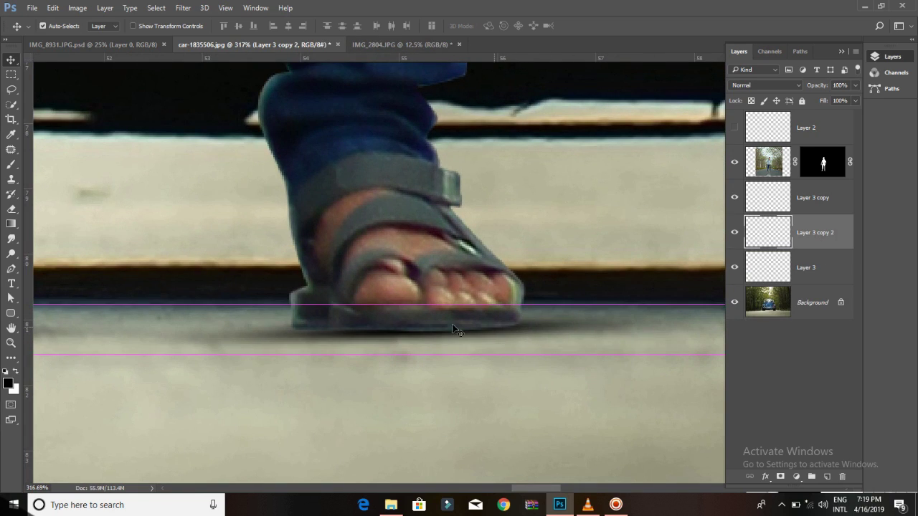
scroll(439, 325, "down", 1)
left_click_drag(115, 329, 175, 329)
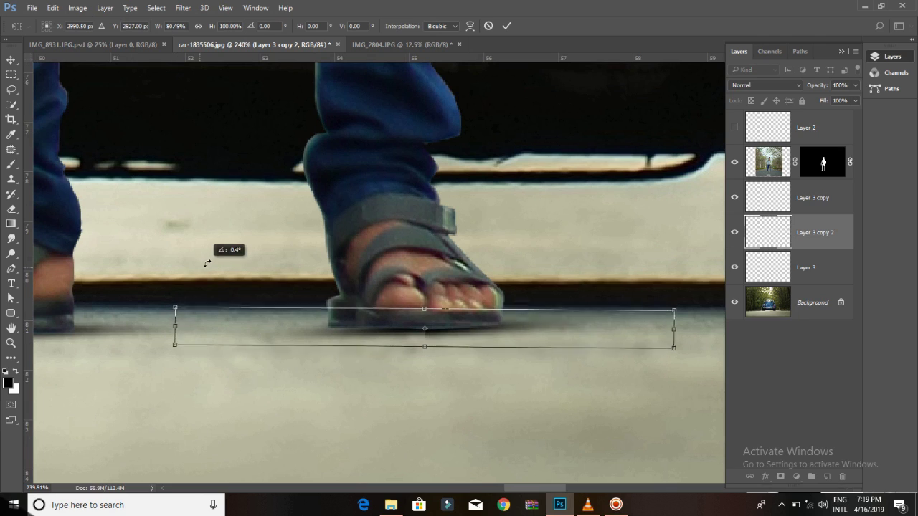
left_click_drag(208, 258, 212, 252)
key("Return")
left_click_drag(404, 322, 404, 317)
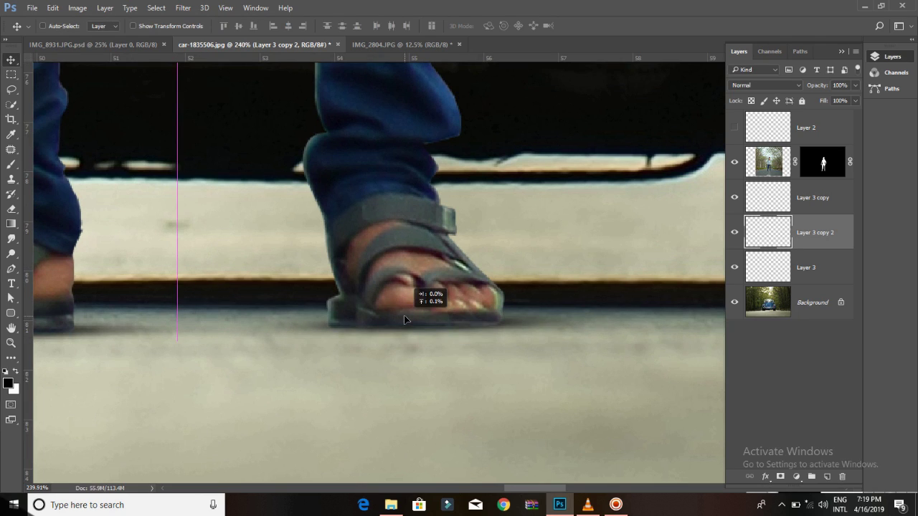
- Add an empty Layer 4 above the masked man layer
scroll(408, 305, "down", 1)
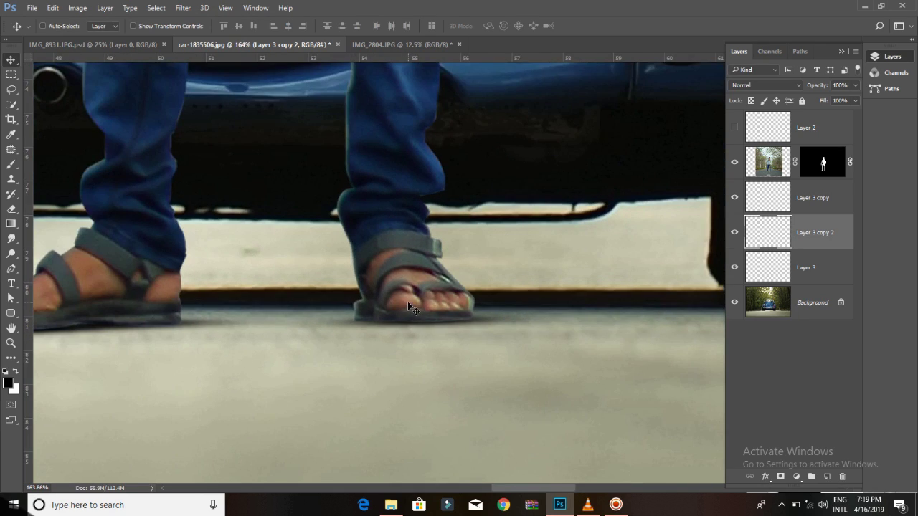
left_click(776, 152)
left_click(826, 476)
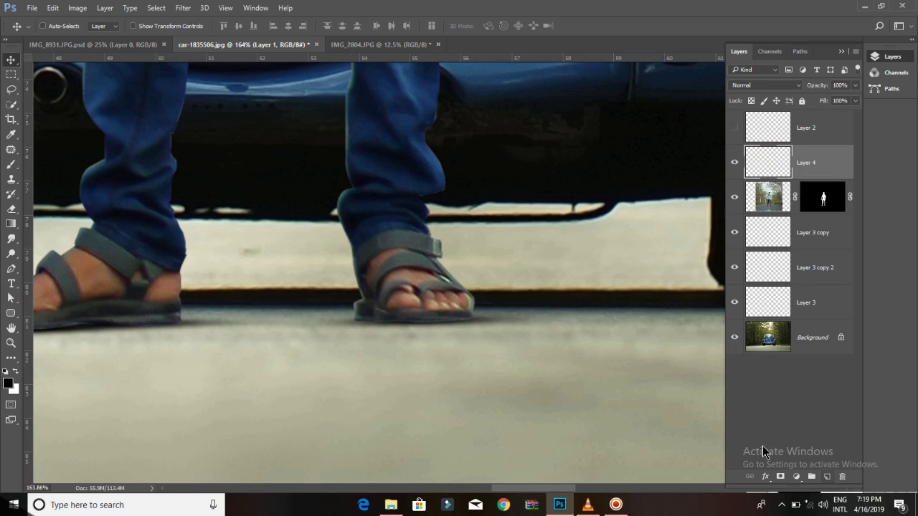
- Paint a soft black stroke below the sandal on Layer 4 with a 50 px brush
left_click(10, 165)
scroll(447, 334, "up", 1)
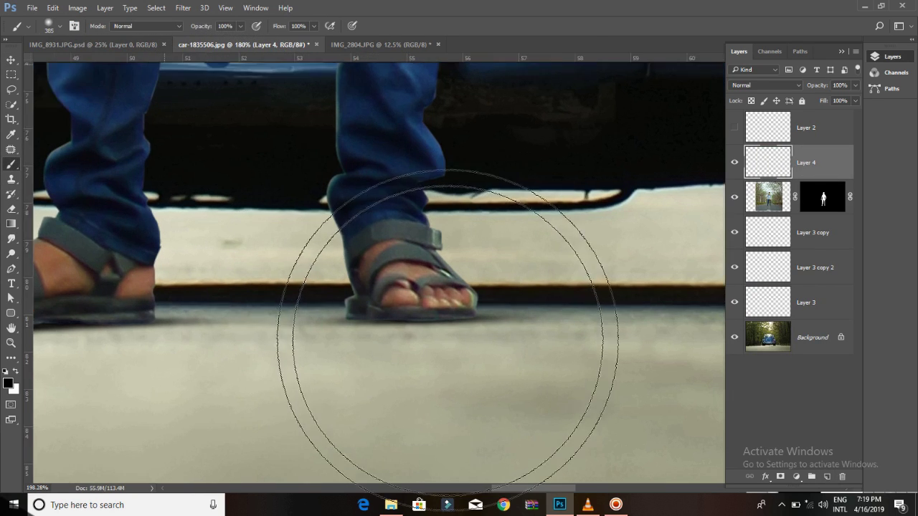
scroll(461, 349, "up", 2)
key("bracketleft")
key("bracketleft")
key("bracketleft")
mouse_move(528, 352)
left_mouse_down()
mouse_move(529, 344)
mouse_move(489, 348)
left_mouse_up()
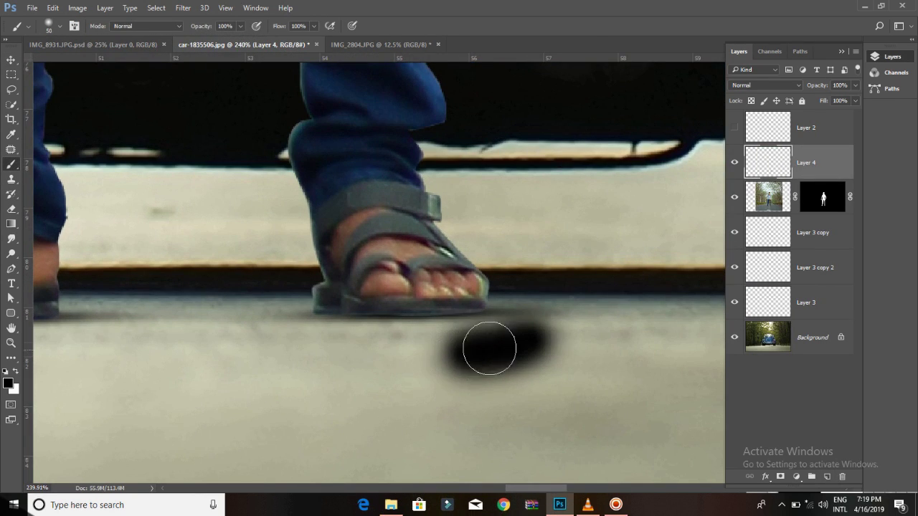
- Clip Layer 4 to the man layer and darken the sandal sole edges
right_click(808, 152)
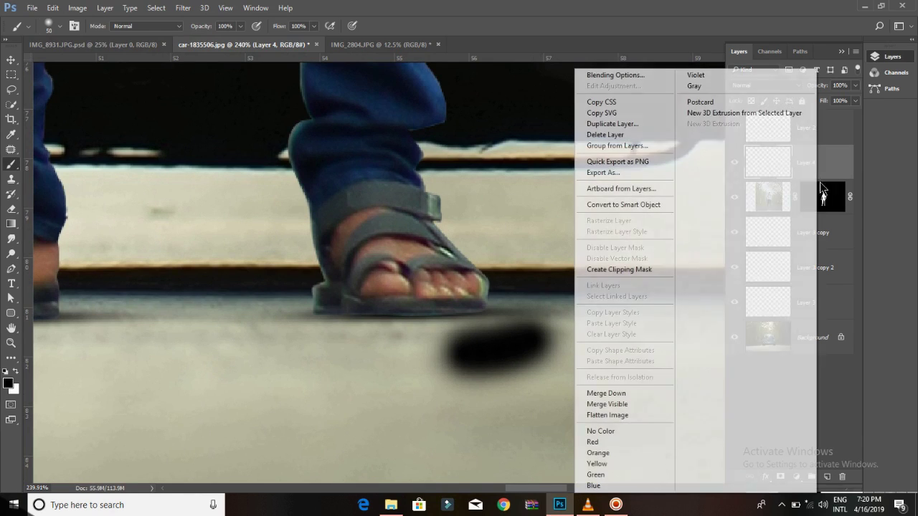
left_click(640, 271)
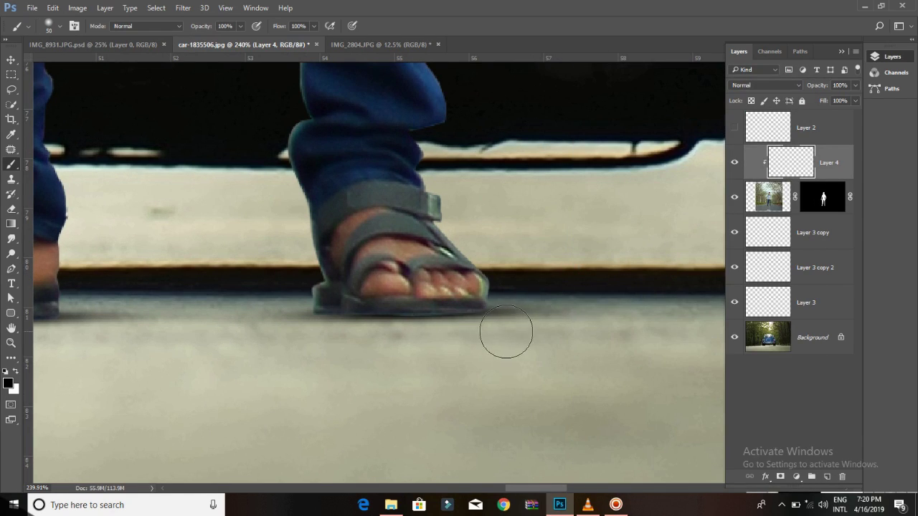
mouse_move(506, 331)
left_mouse_down()
mouse_move(383, 352)
mouse_move(293, 348)
left_mouse_up()
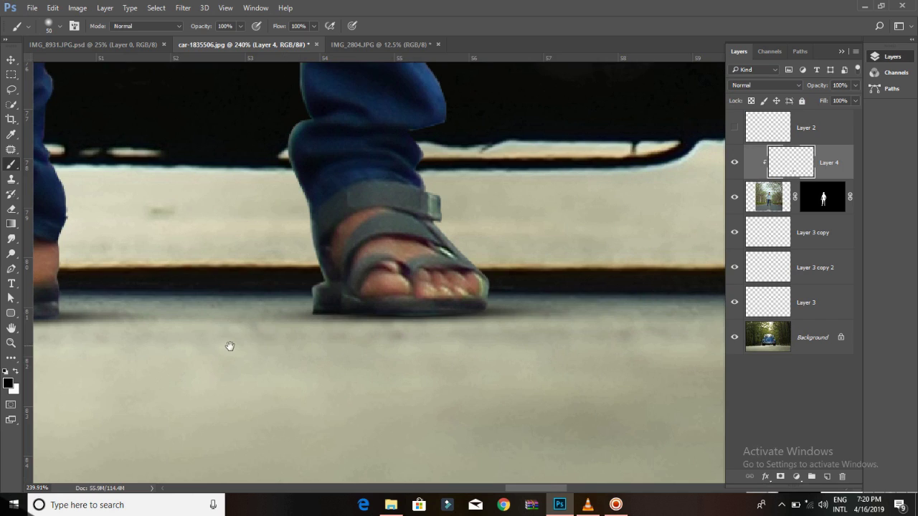
left_click_drag(230, 346, 648, 261)
left_click_drag(477, 250, 380, 273)
- Repaint and undo several darkening strokes along the sole's bottom edge
key("ctrl+z")
left_click_drag(299, 267, 215, 277)
key("ctrl+z")
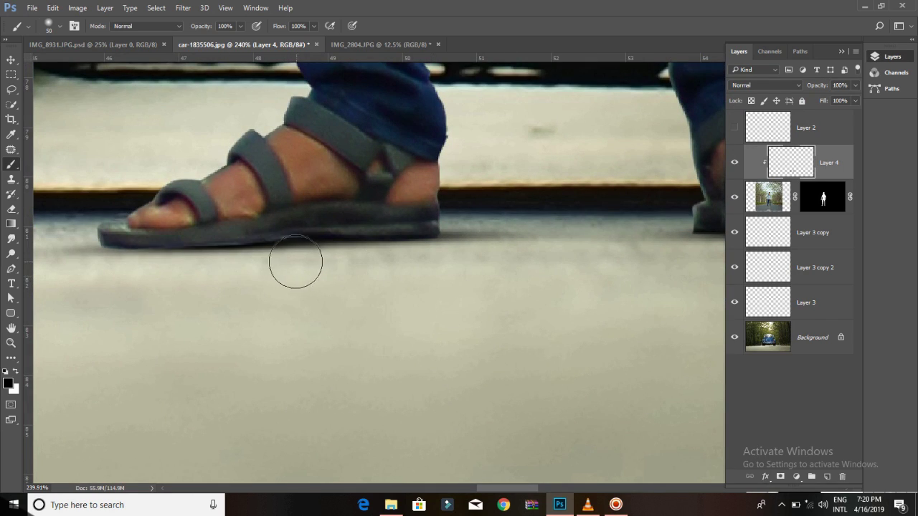
left_click_drag(297, 263, 236, 278)
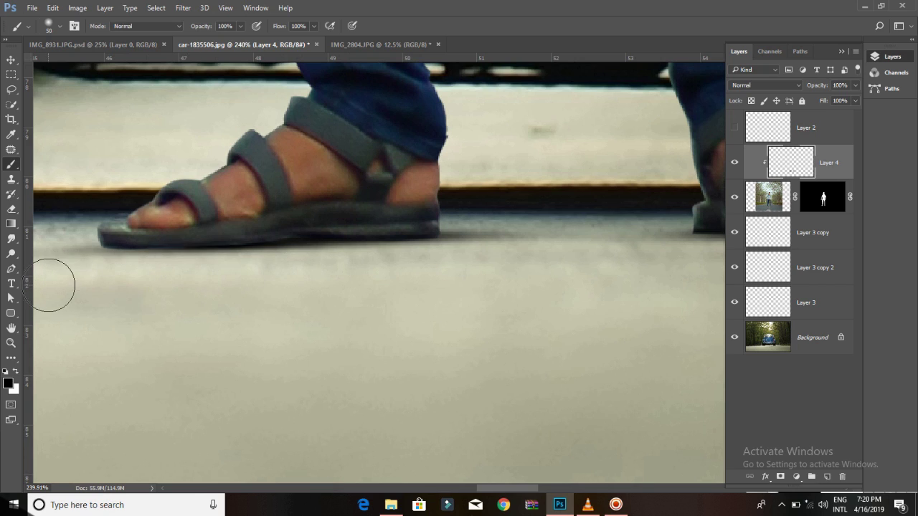
left_click_drag(266, 266, 71, 272)
key("ctrl+z")
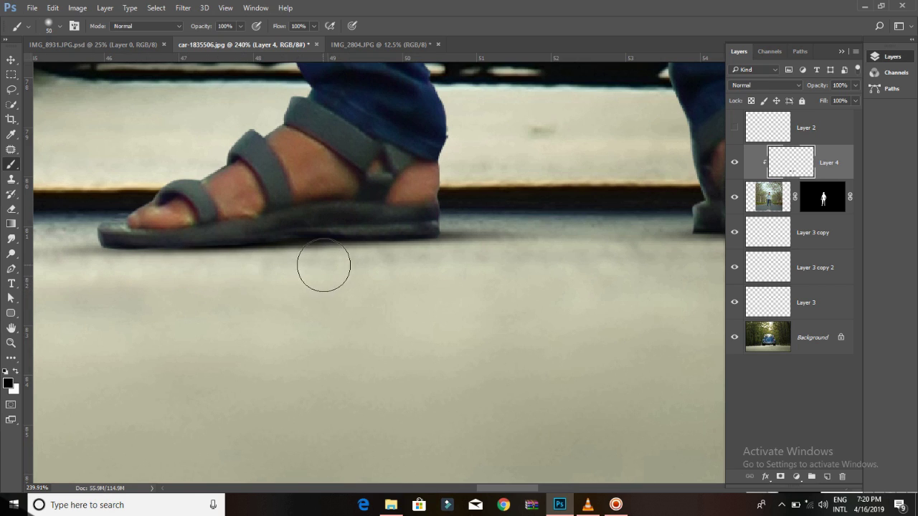
- Remove the trial sole-darkening Layer 4 from the layer stack
scroll(358, 258, "down", 3)
scroll(420, 242, "down", 4)
scroll(423, 240, "down", 5)
scroll(423, 240, "down", 1)
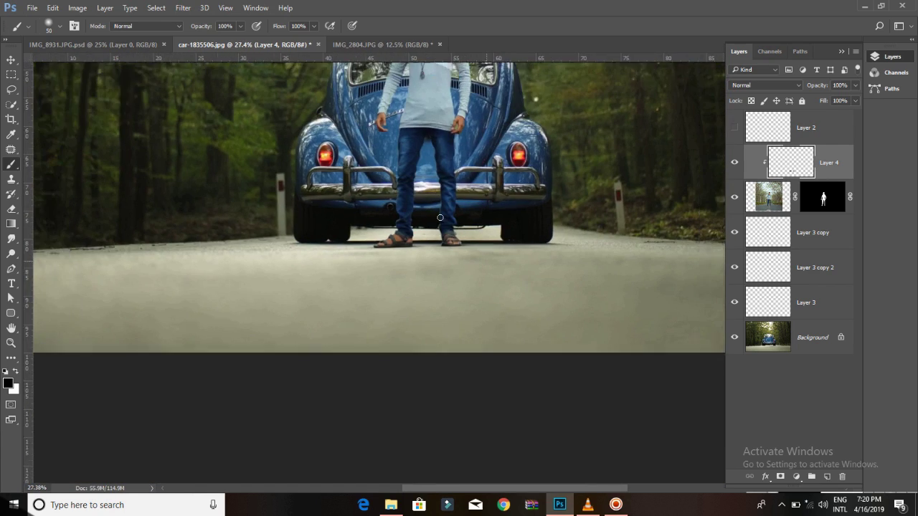
scroll(433, 225, "down", 2)
key("ctrl+e")
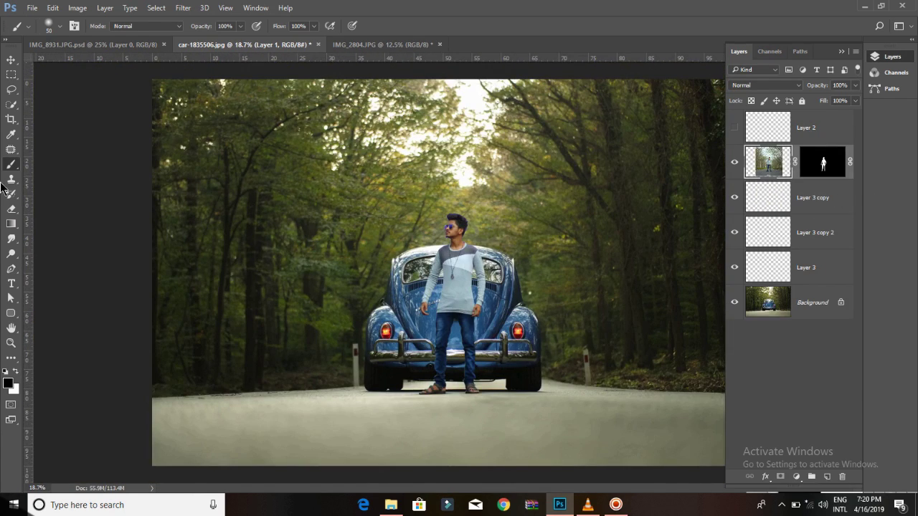
left_click(11, 59)
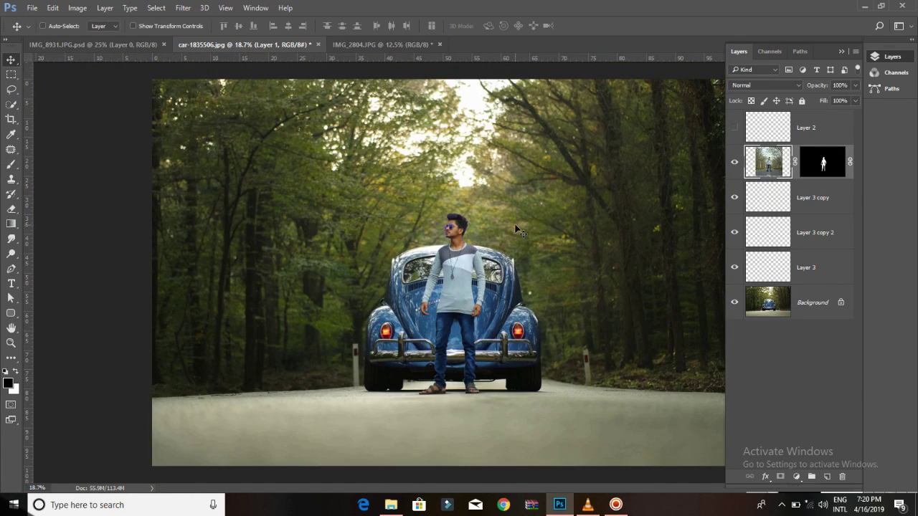
scroll(461, 215, "up", 6)
scroll(454, 280, "up", 8)
scroll(409, 379, "up", 2)
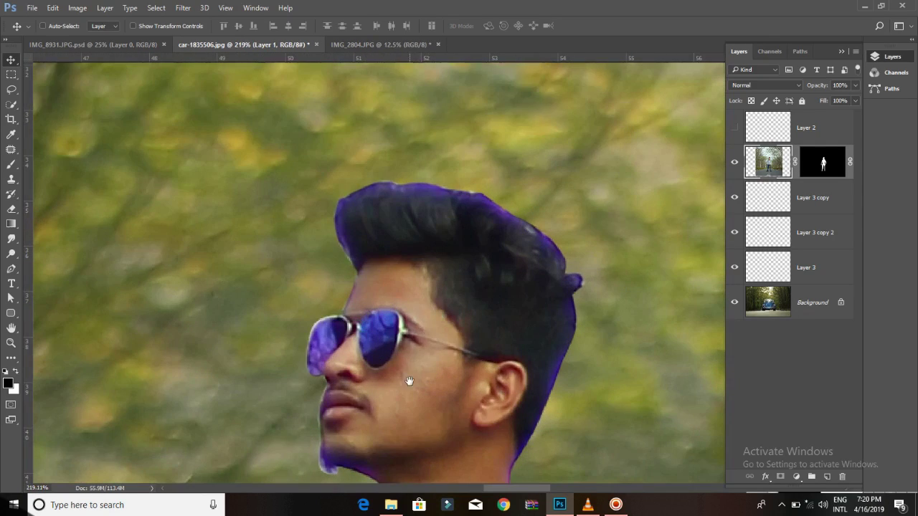
left_click_drag(409, 380, 417, 246)
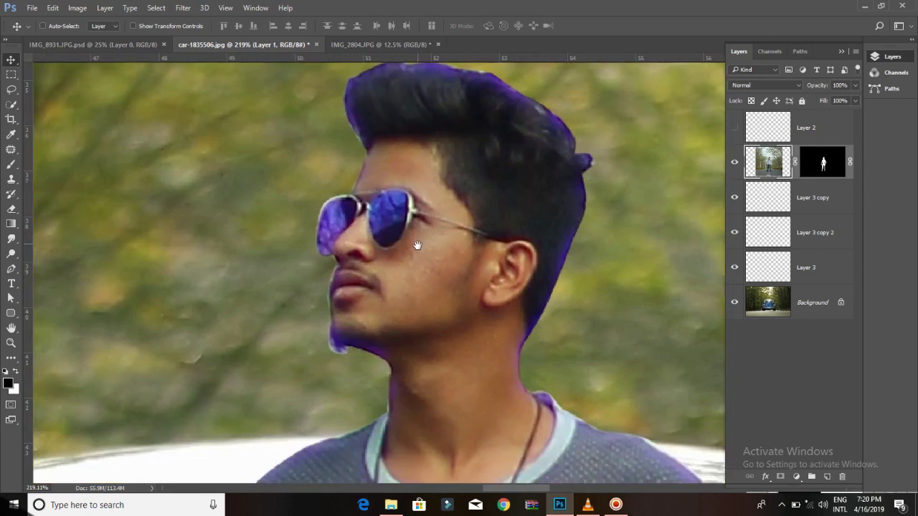
left_click(12, 88)
scroll(352, 122, "down", 2, "alt")
mouse_move(369, 174)
left_mouse_down()
mouse_move(324, 93)
mouse_move(435, 65)
mouse_move(587, 156)
mouse_move(564, 385)
mouse_move(476, 352)
mouse_move(516, 222)
mouse_move(469, 191)
mouse_move(370, 174)
left_mouse_up()
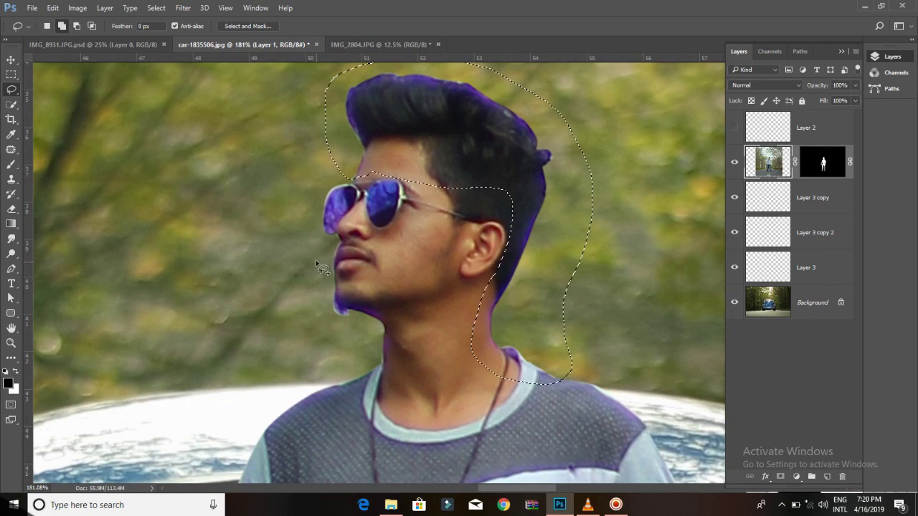
mouse_move(322, 254)
left_mouse_down()
mouse_move(352, 240)
mouse_move(393, 290)
mouse_move(402, 385)
mouse_move(308, 308)
mouse_move(337, 240)
left_mouse_up()
key("ctrl+shift+a")
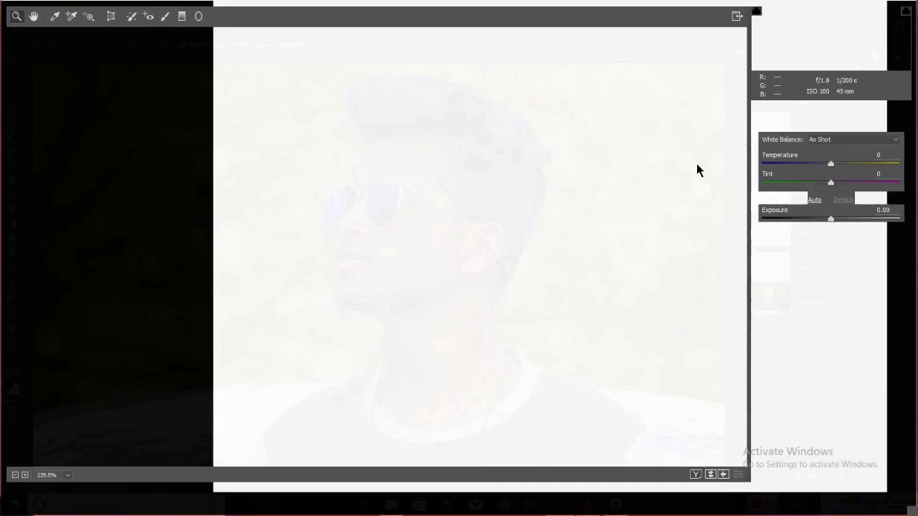
left_click(785, 109)
left_click(795, 108)
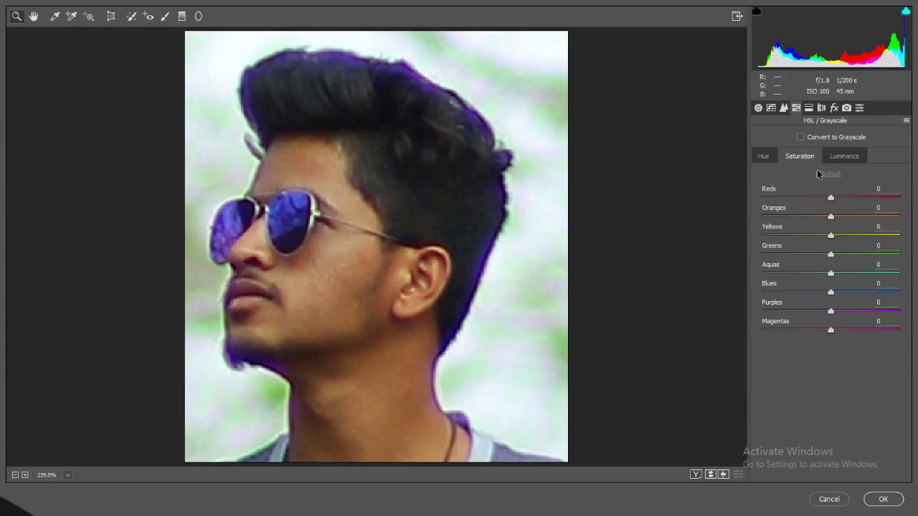
left_click(773, 156)
mouse_move(829, 293)
left_mouse_down()
mouse_move(913, 287)
mouse_move(748, 290)
left_mouse_up()
left_click(800, 157)
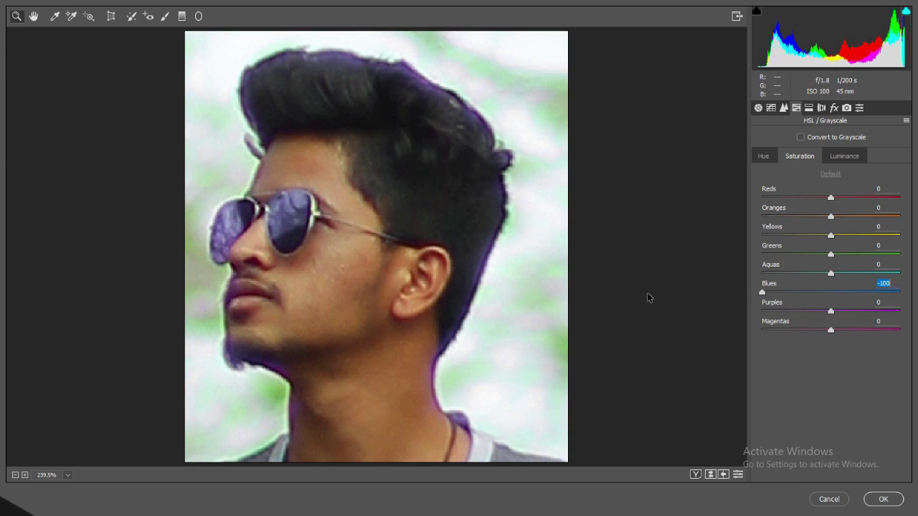
left_click_drag(831, 309, 699, 316)
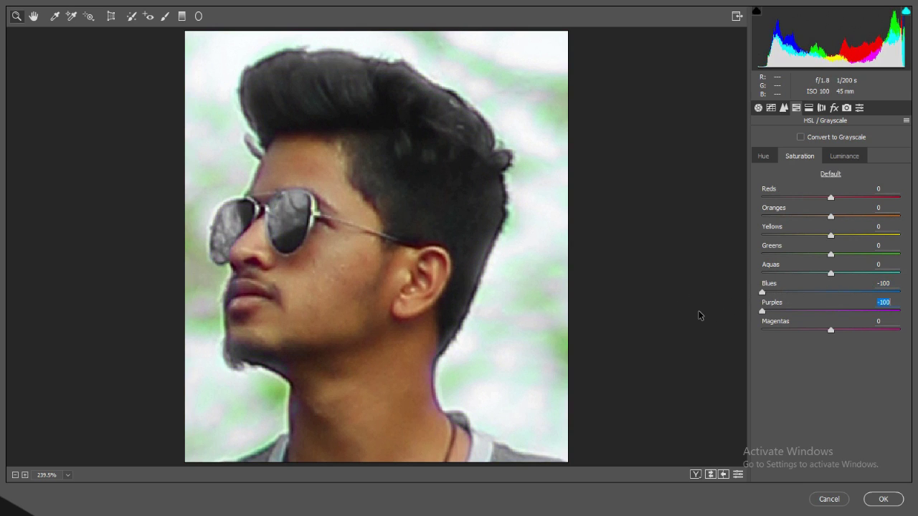
key("Return")
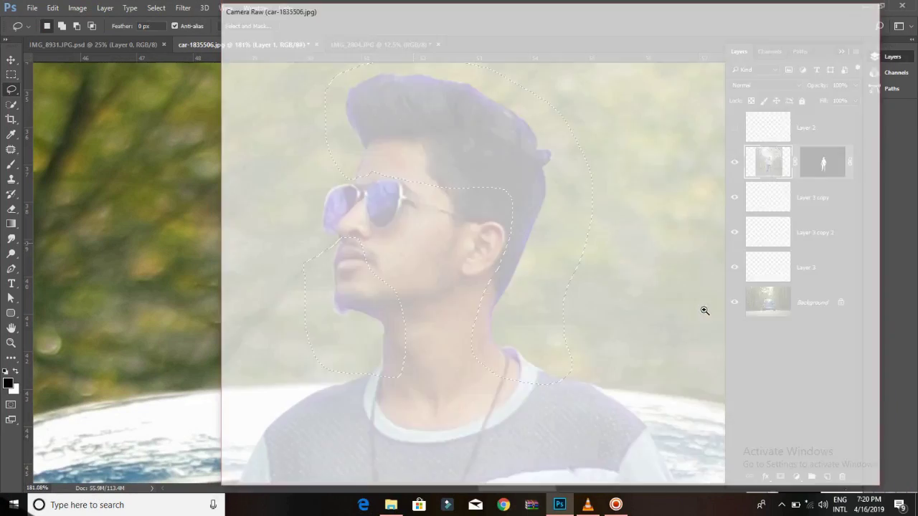
key("ctrl+d")
- Open Select and Mask on the man's layer mask
scroll(435, 237, "down", 5)
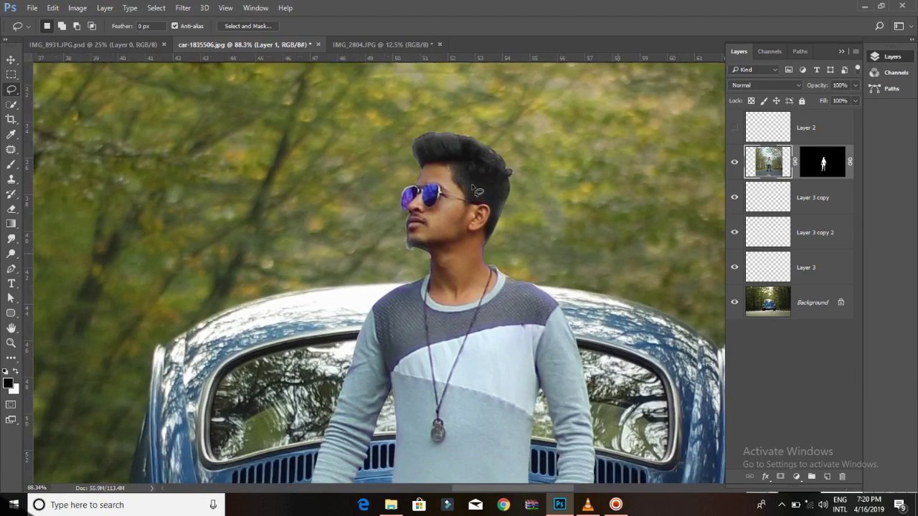
scroll(435, 237, "up", 3)
right_click(822, 162)
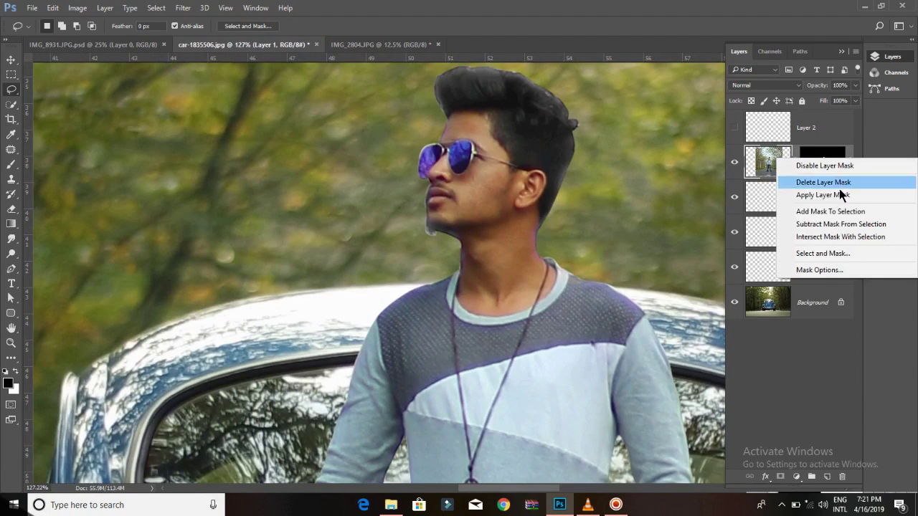
left_click(820, 250)
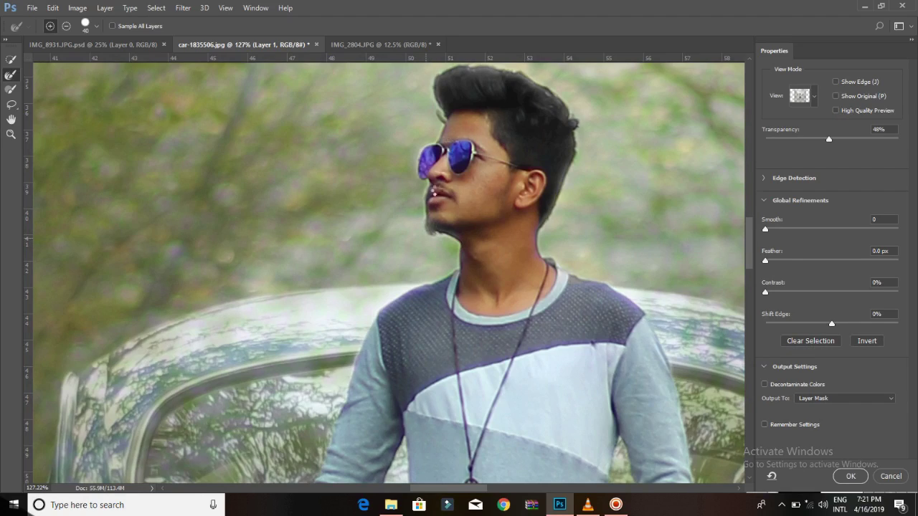
mouse_move(440, 106)
left_mouse_down()
mouse_move(424, 178)
mouse_move(471, 139)
left_mouse_up()
- Refine the hair and jaw edges with a size 20 brush and output to the layer mask
key("bracketleft")
key("bracketleft")
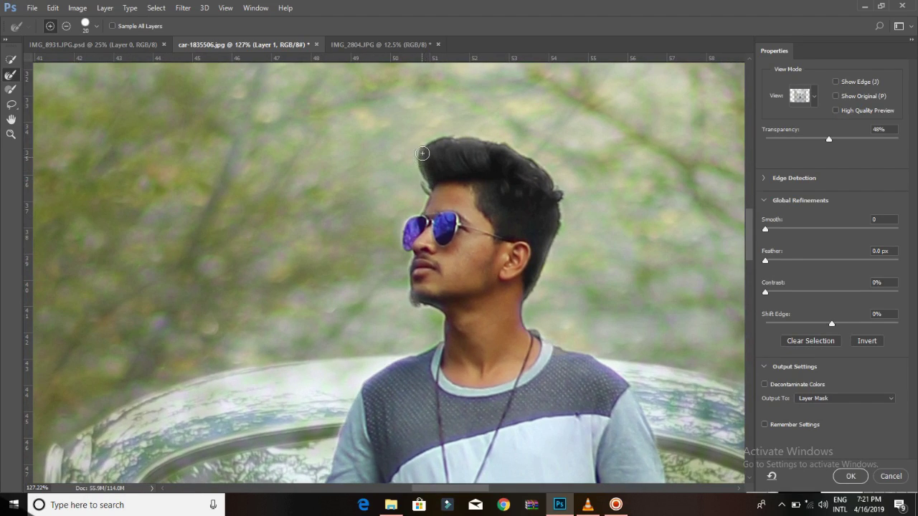
left_click_drag(562, 205, 553, 261)
left_click_drag(533, 293, 528, 314)
key("Return")
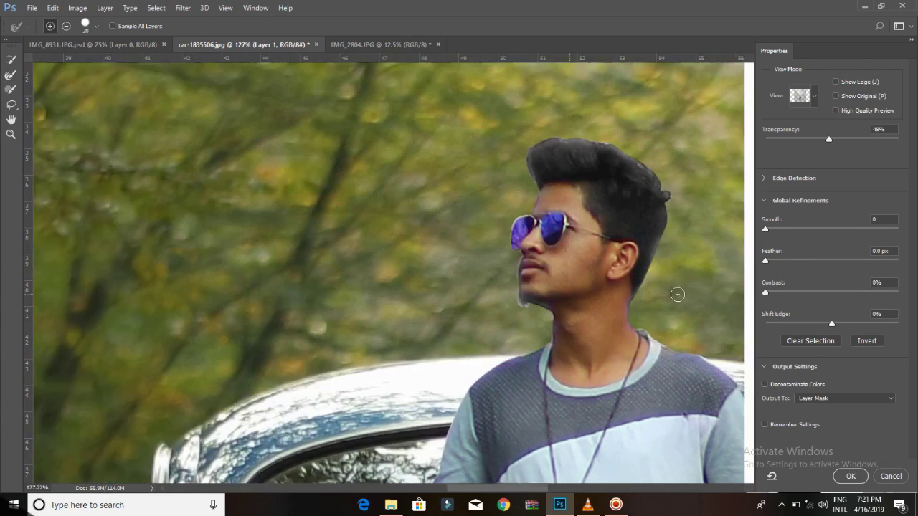
key("ctrl+0")
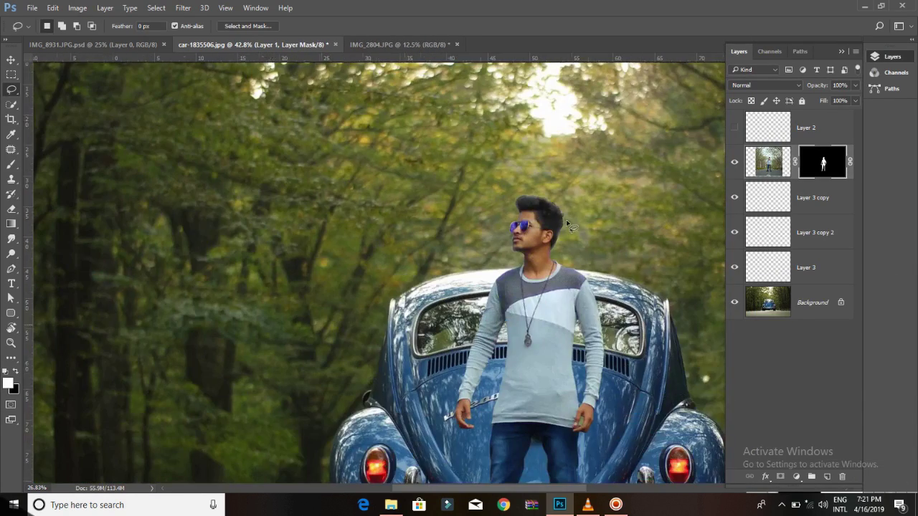
- Quick-select the man's face and neck on his image layer
left_click(764, 157)
left_click(11, 104)
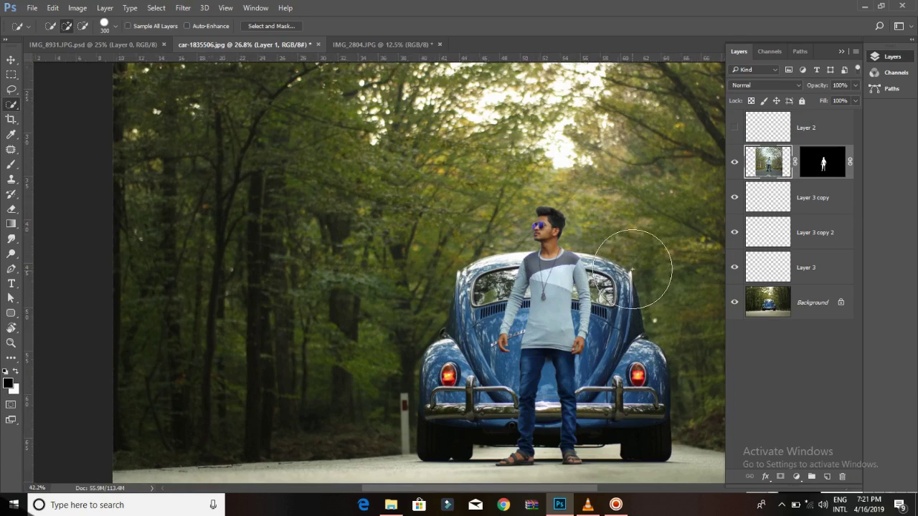
scroll(602, 254, "up", 5)
left_click_drag(461, 190, 466, 237)
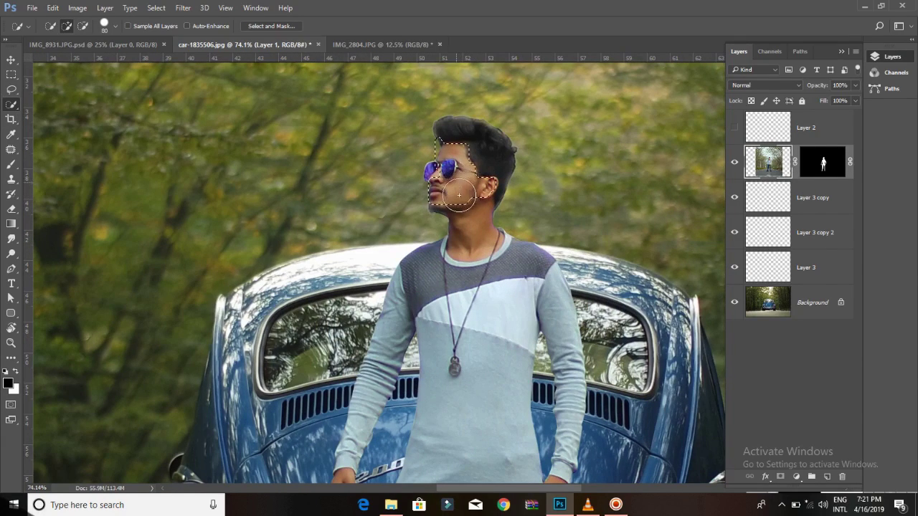
- Smooth the selected skin with Imagenomic Portraiture, then deselect
left_click(183, 7)
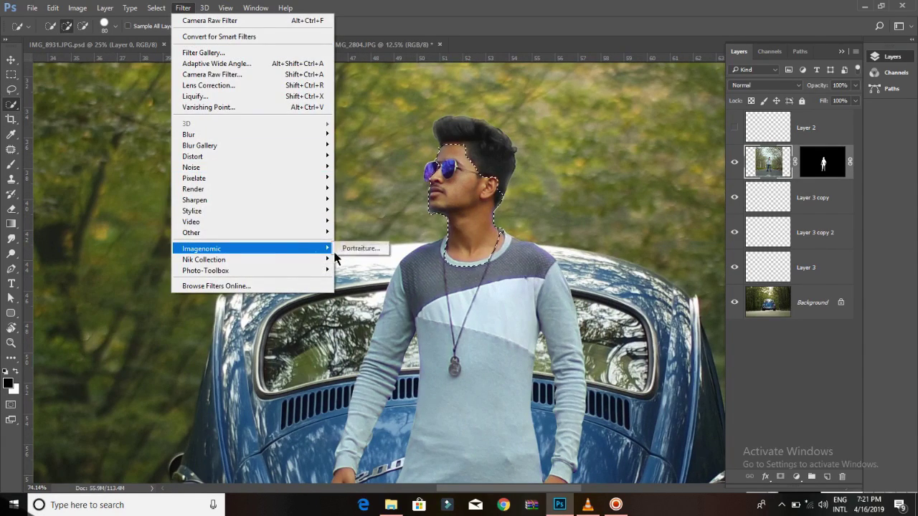
left_click(356, 248)
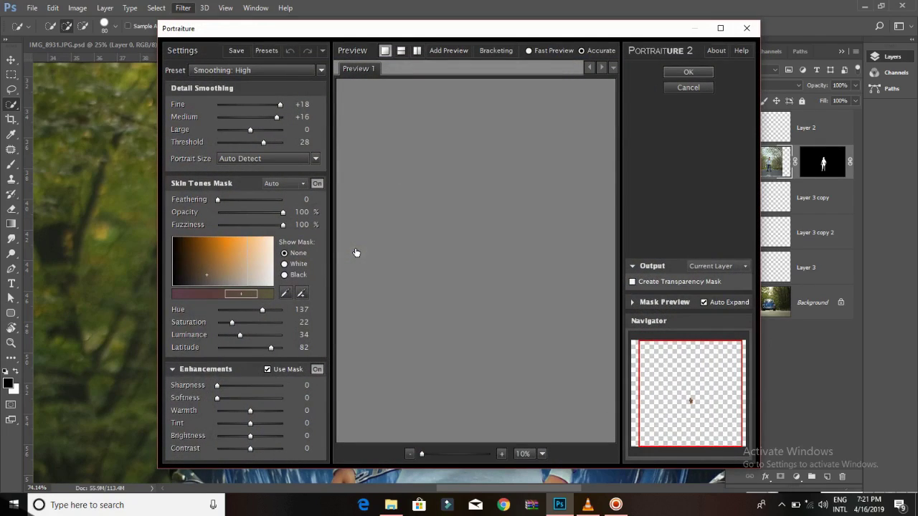
key("Return")
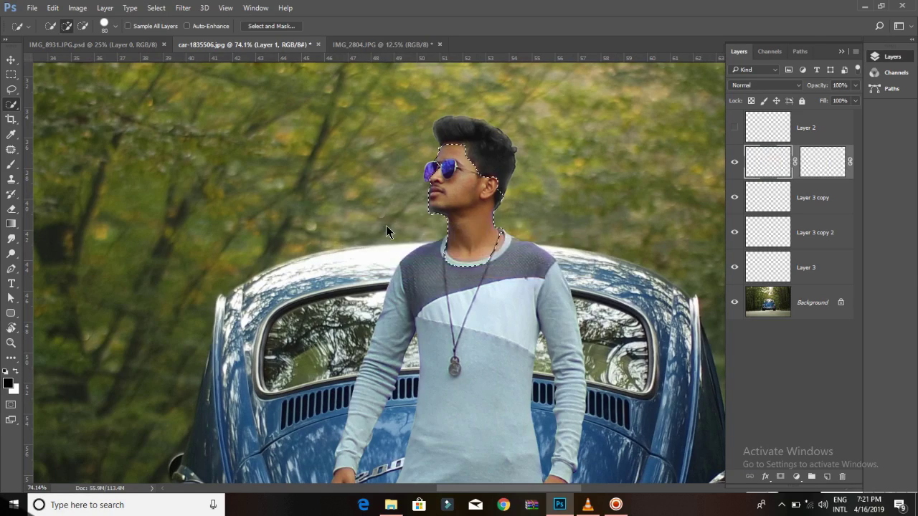
key("ctrl+d")
- Outline a cheek blemish with the Patch tool
key("j")
scroll(431, 179, "up", 5)
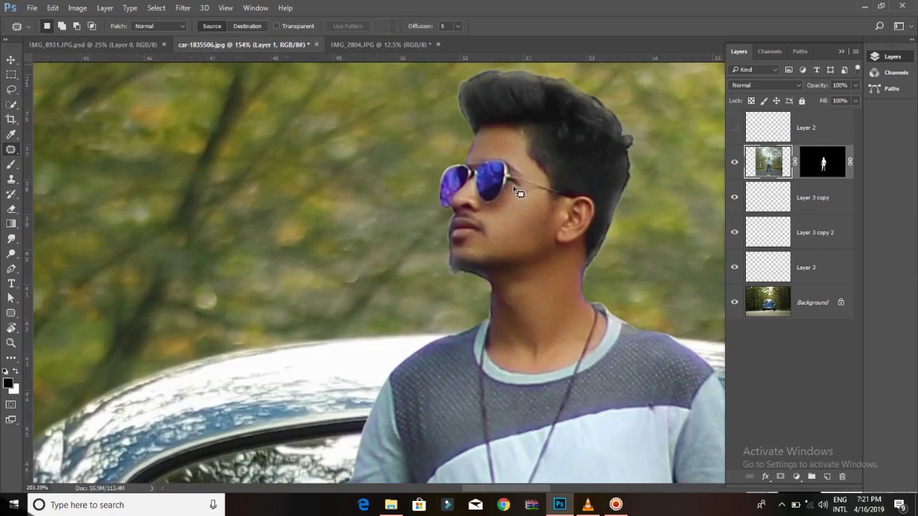
scroll(549, 229, "up", 3)
scroll(467, 229, "up", 1)
left_click_drag(454, 226, 450, 253)
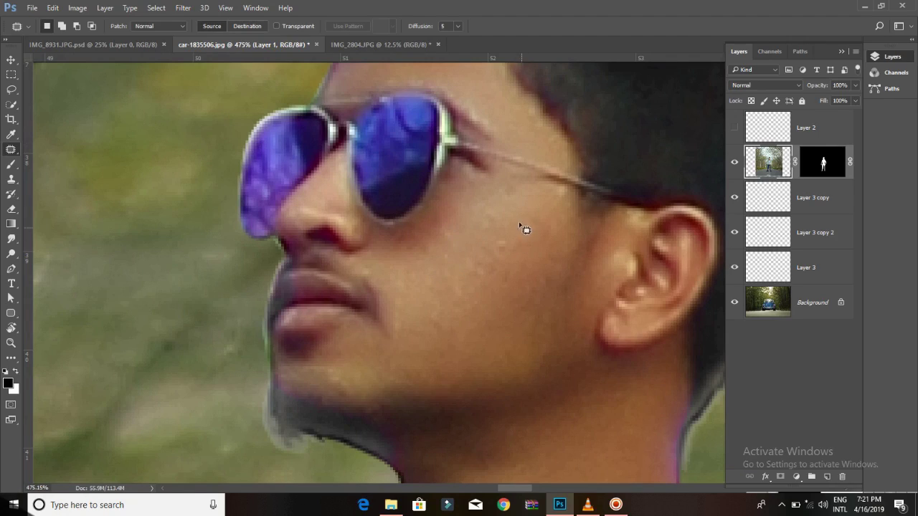
scroll(488, 233, "down", 2)
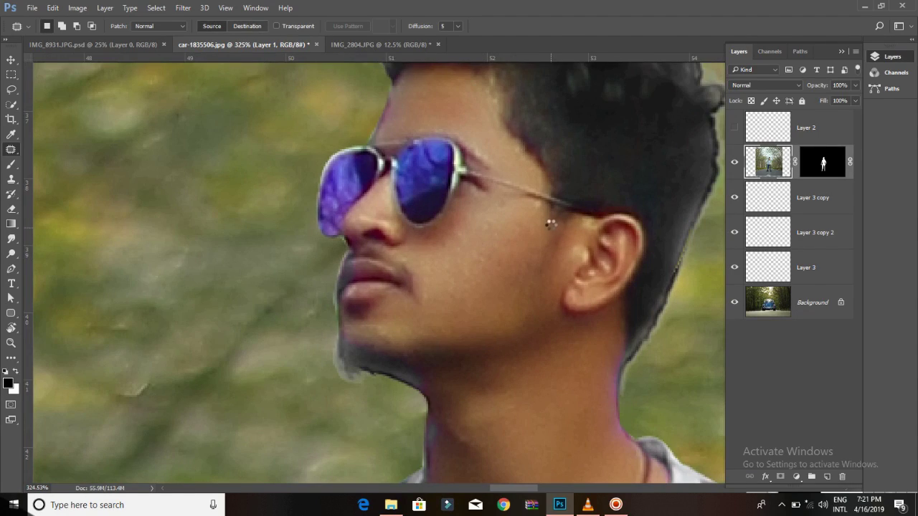
- Sharpen the man's layer in Camera Raw to Amount 78, Radius 0.5, with Luminance noise reduction 25
key("ctrl+shift+a")
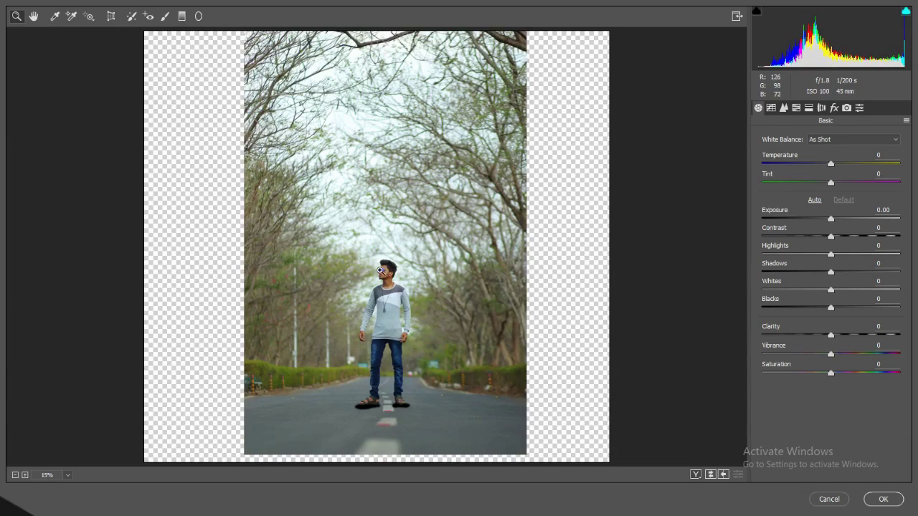
left_click_drag(380, 269, 396, 280)
scroll(318, 242, "up", 1)
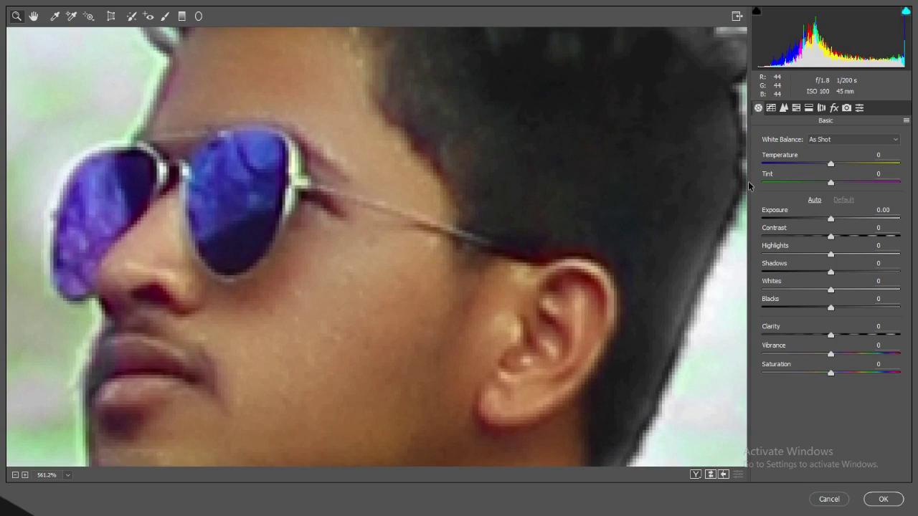
left_click(784, 107)
left_click_drag(784, 154, 817, 155)
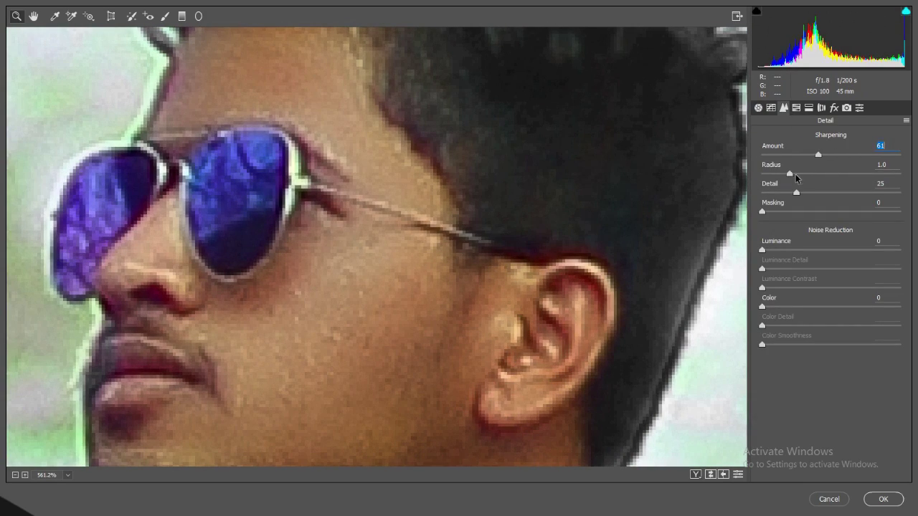
left_click_drag(762, 250, 795, 249)
left_click_drag(817, 154, 832, 154)
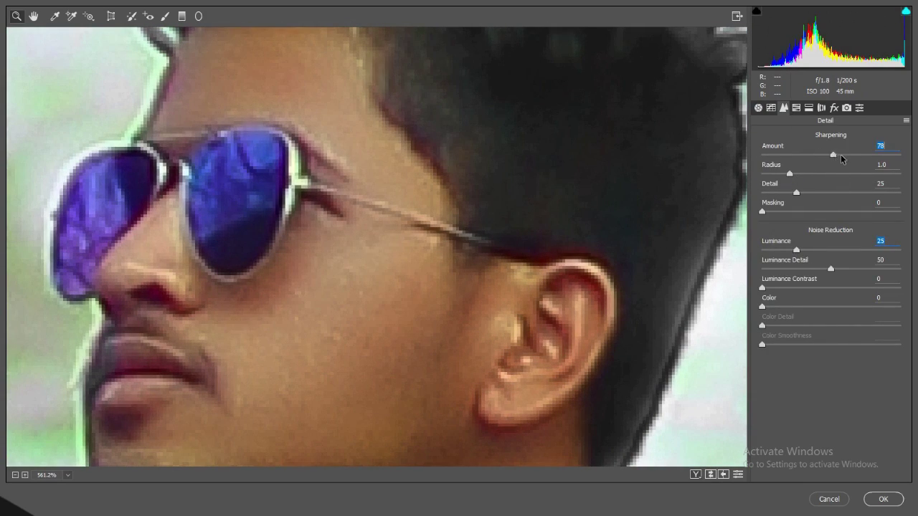
mouse_move(789, 173)
left_mouse_down()
mouse_move(760, 173)
mouse_move(831, 193)
left_mouse_up()
key("Return")
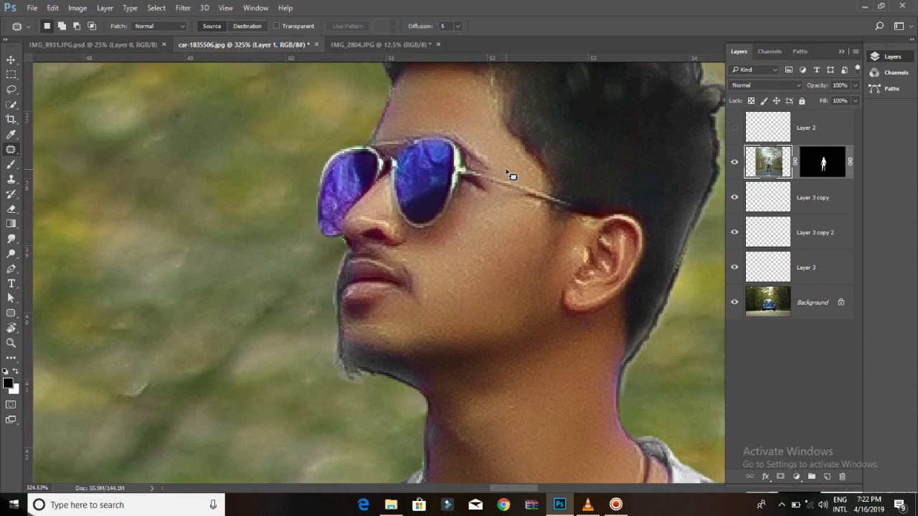
scroll(512, 177, "down", 2)
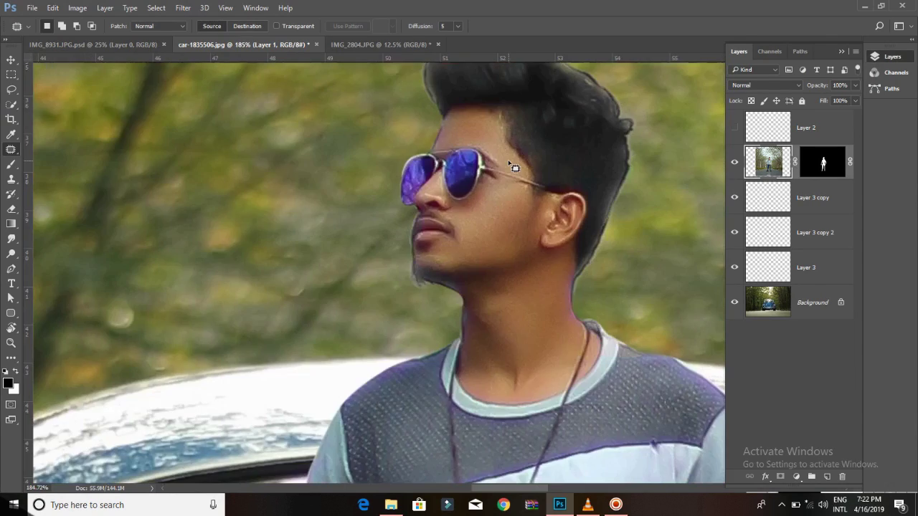
scroll(513, 174, "down", 2)
scroll(517, 172, "down", 1)
scroll(518, 170, "down", 1)
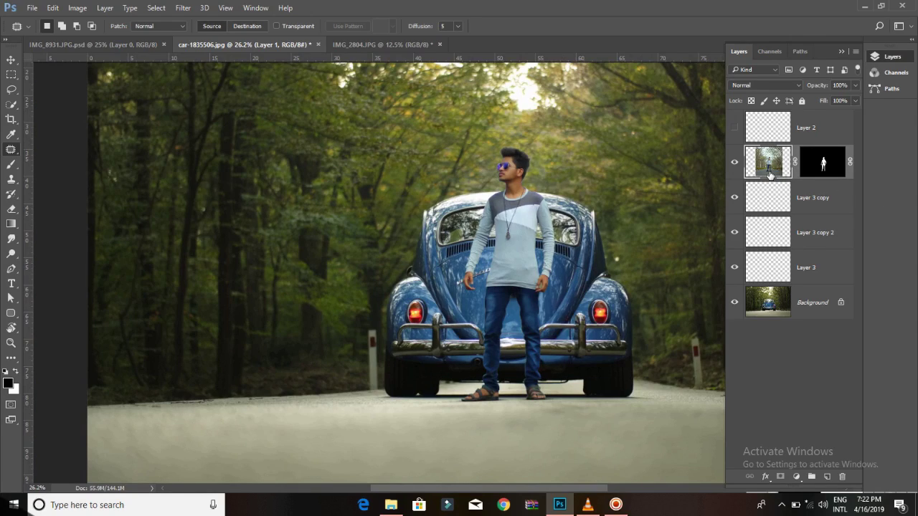
- Add a new empty layer clipped to the man's layer
scroll(502, 237, "down", 1)
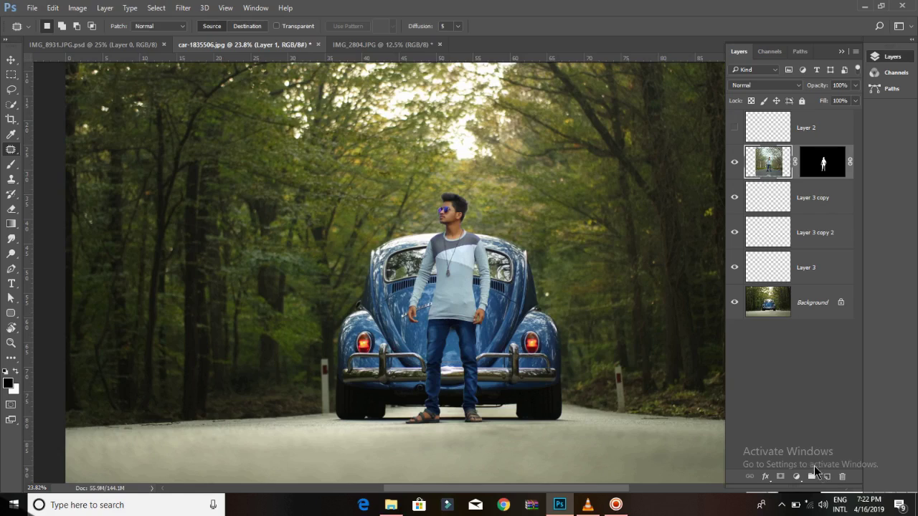
left_click(827, 477)
key("ctrl+alt+g")
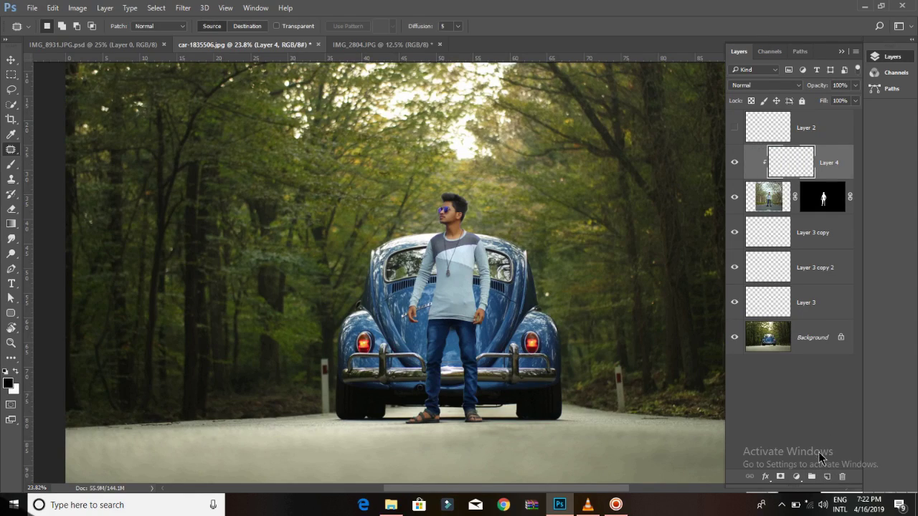
- Add a Linear gradient fill layer at 90° and 85% scale, then reselect the man's layer
left_click(798, 477)
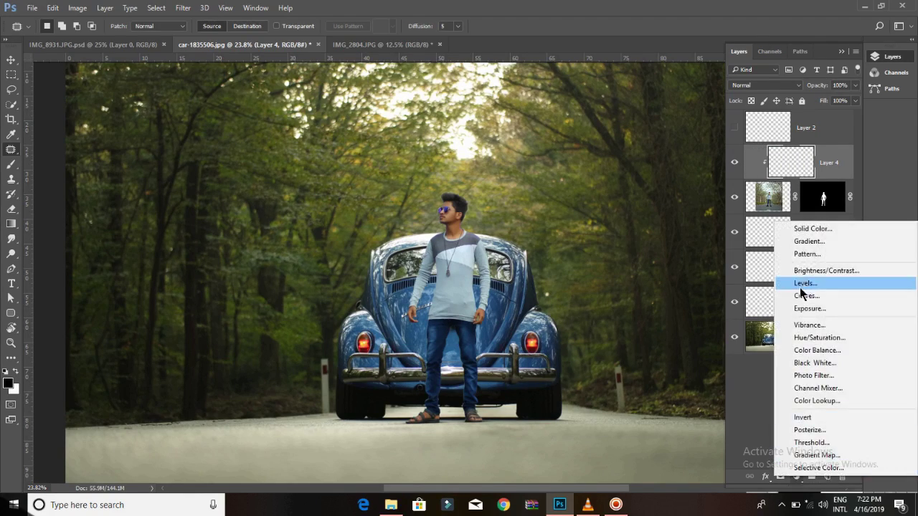
left_click(826, 238)
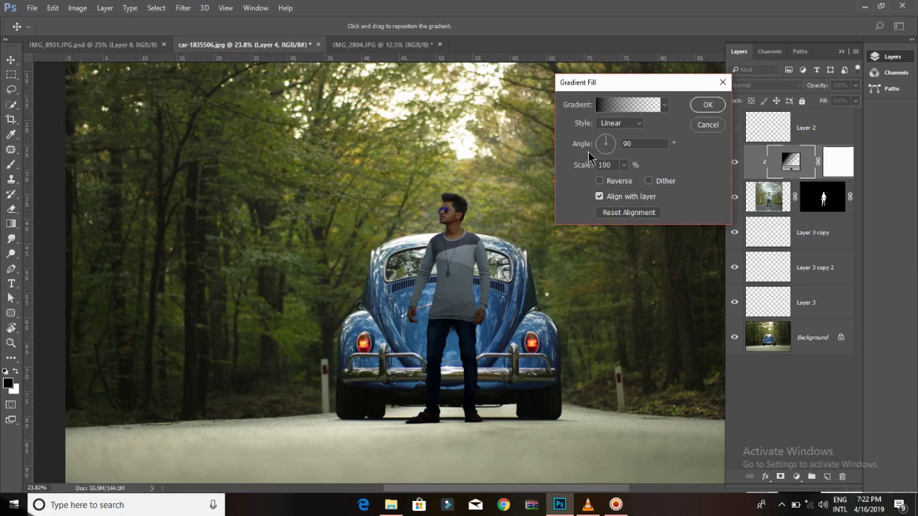
left_click_drag(588, 166, 577, 166)
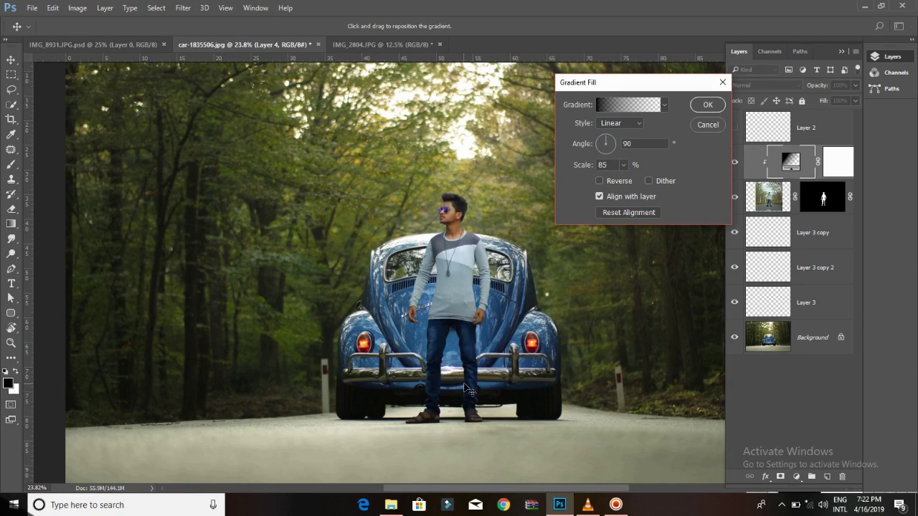
left_click(706, 105)
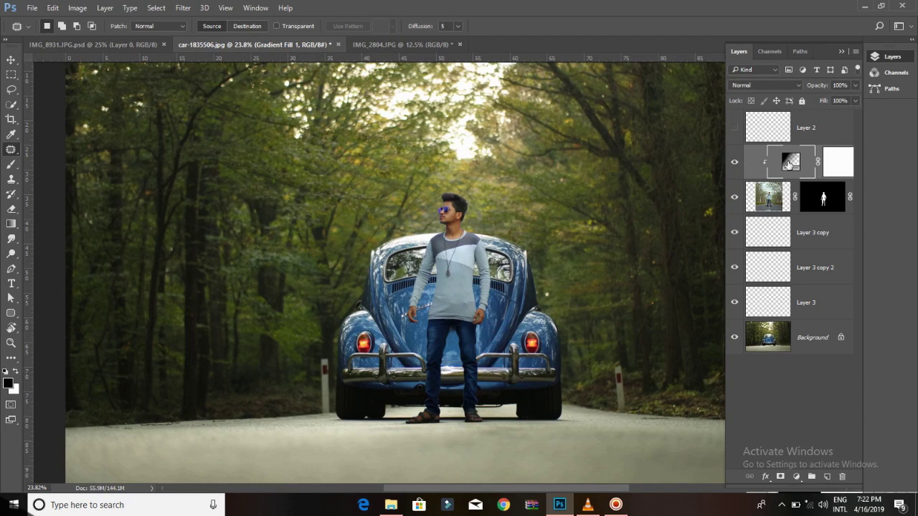
left_click(849, 208)
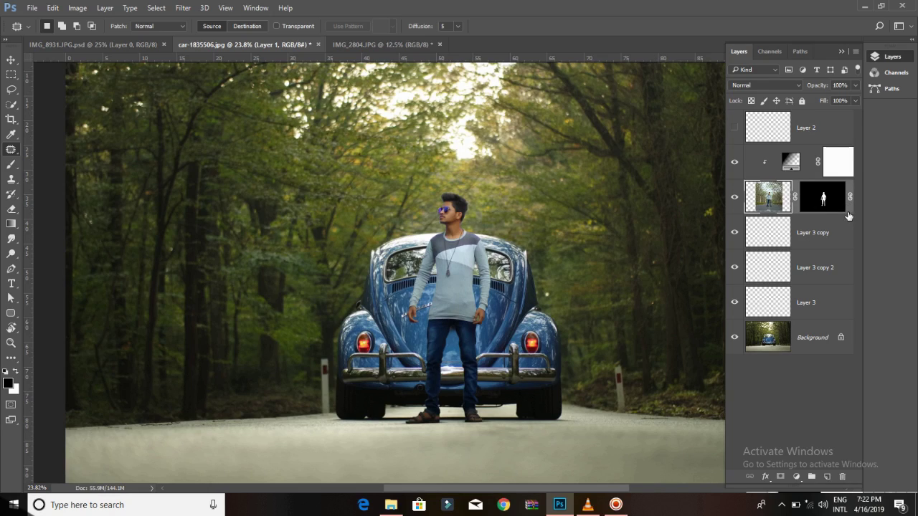
- Enable a white Inner Shadow on the man's layer at angle 90° with reduced size
double_click(771, 203)
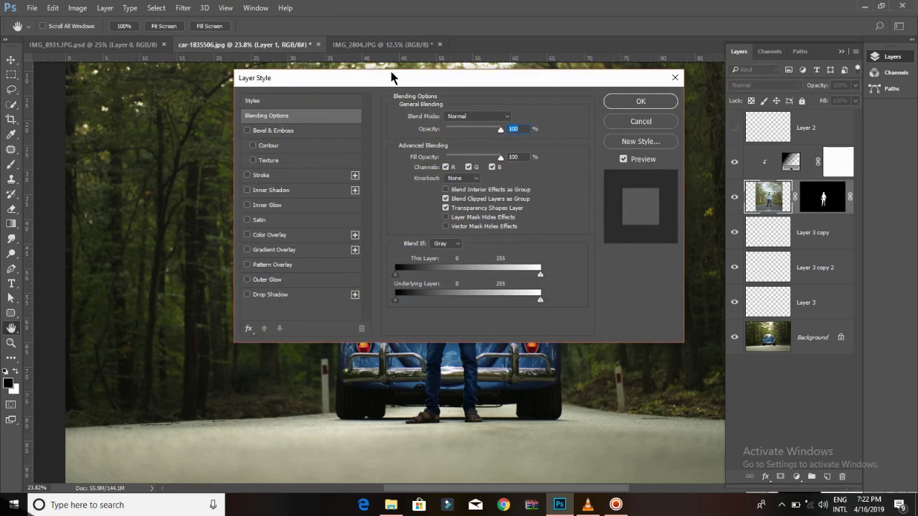
mouse_move(391, 77)
left_mouse_down()
mouse_move(788, 99)
mouse_move(774, 122)
left_mouse_up()
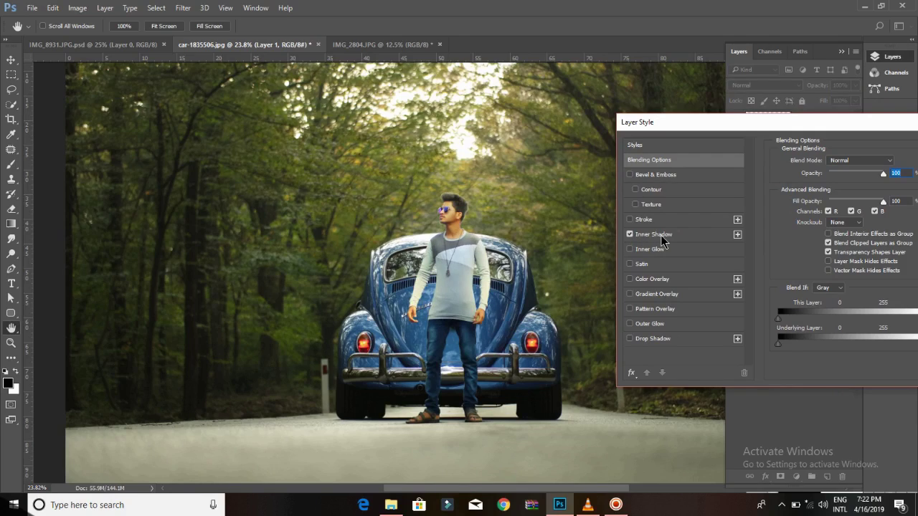
left_click(653, 235)
left_click_drag(844, 127, 797, 134)
left_click(848, 169)
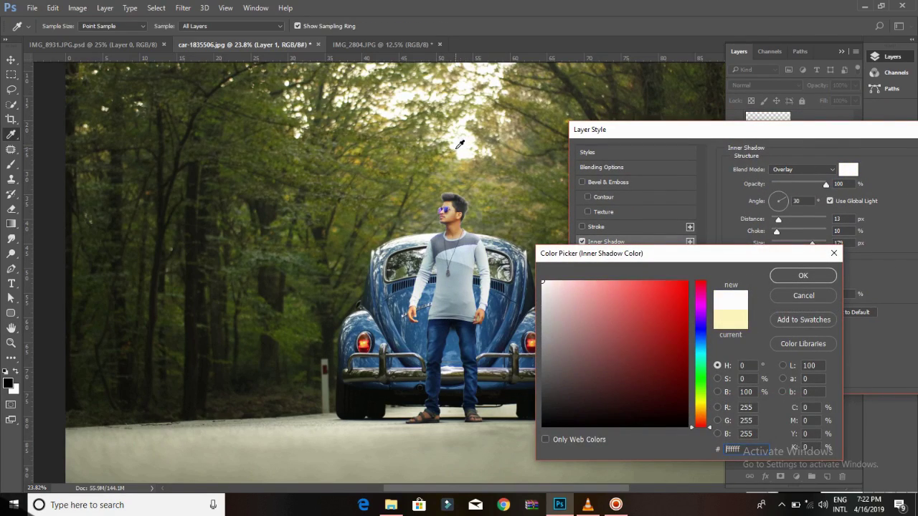
left_click(804, 276)
left_click_drag(812, 243, 769, 245)
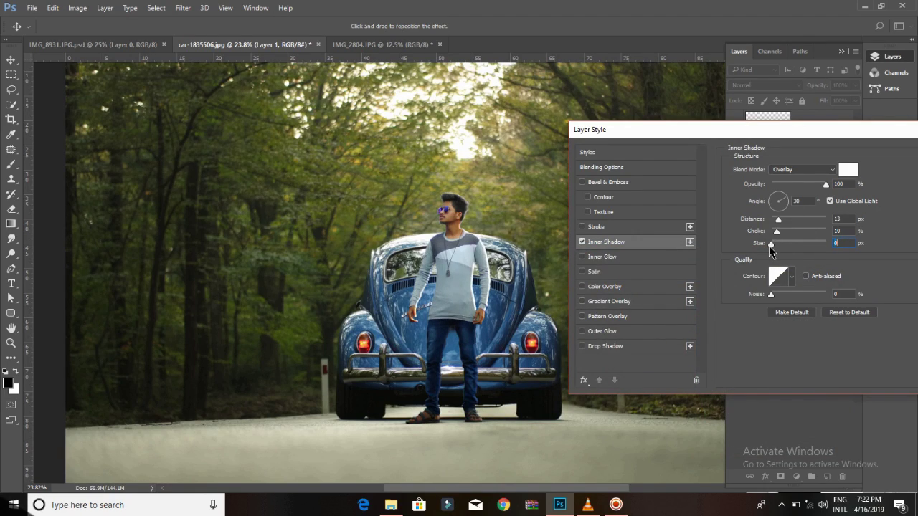
left_click(780, 198)
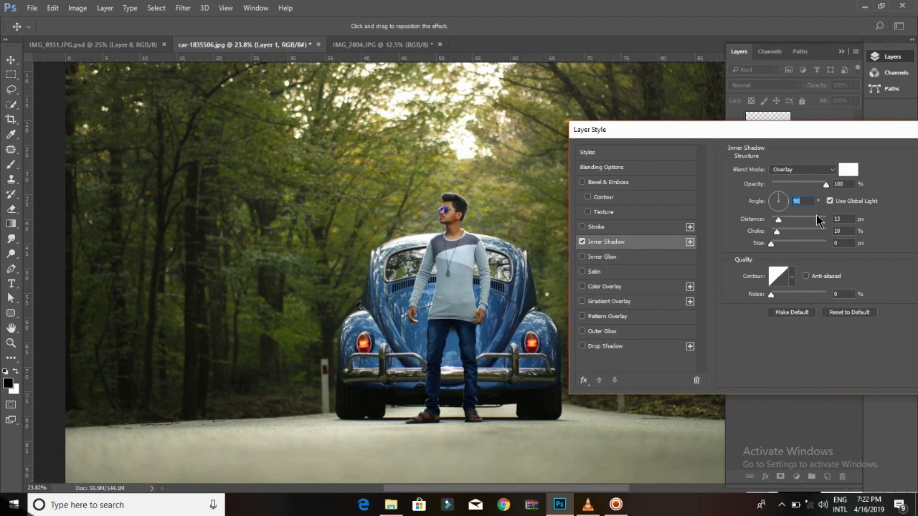
mouse_move(774, 240)
left_mouse_down()
mouse_move(769, 221)
mouse_move(783, 224)
left_mouse_up()
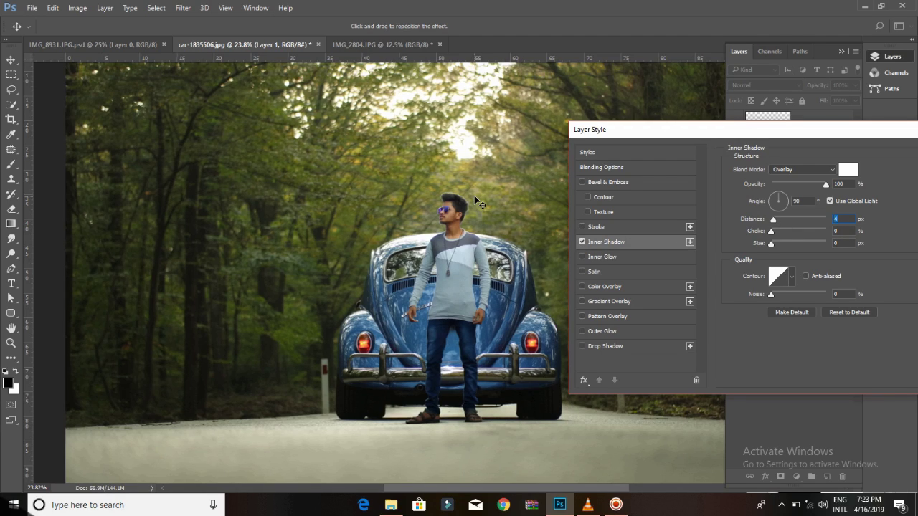
key("ctrl+1")
left_click_drag(406, 108, 406, 378)
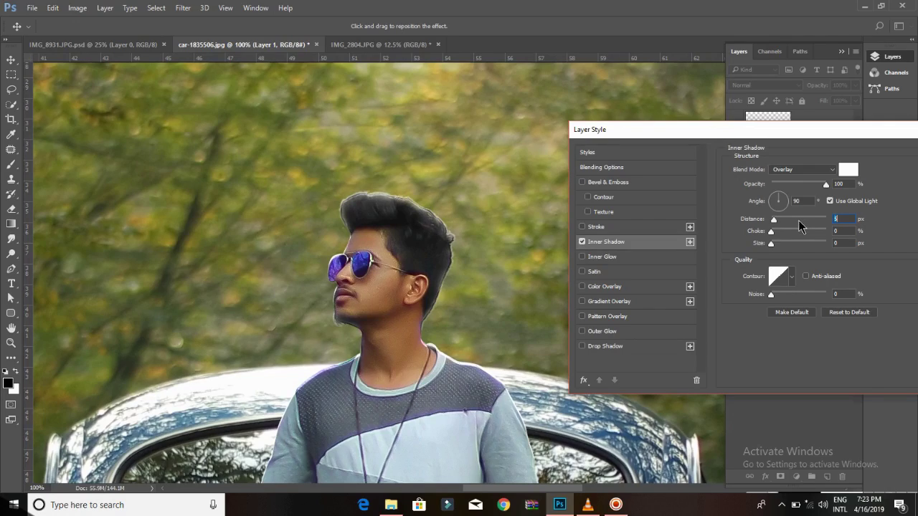
- Raise the inner shadow choke to about 7
left_click_drag(754, 234, 768, 240)
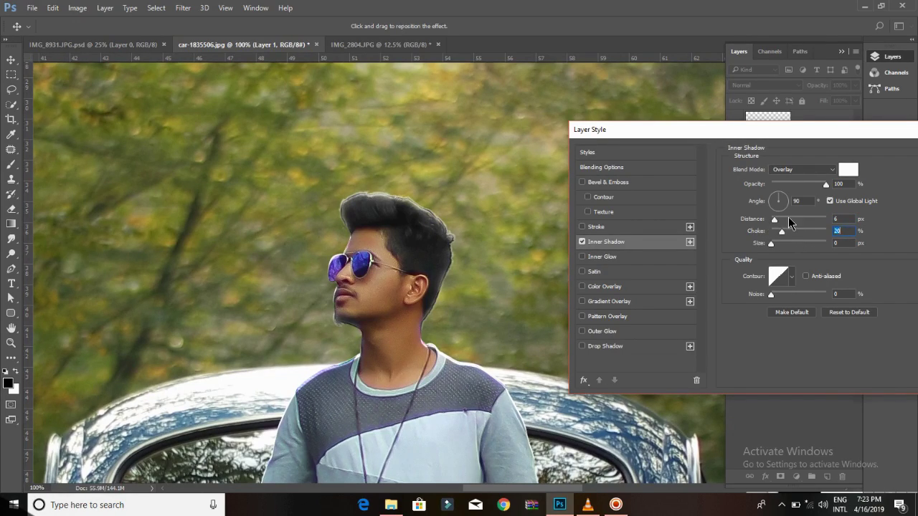
left_click_drag(767, 131, 682, 128)
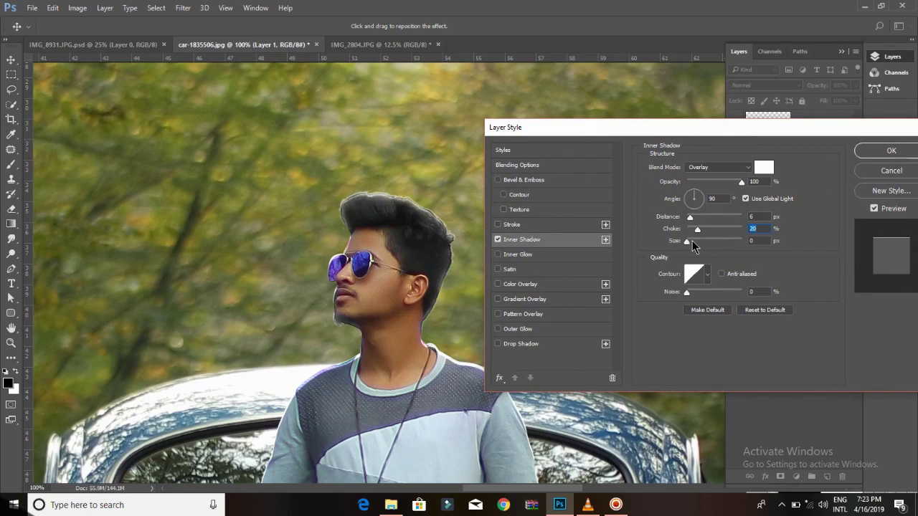
left_click(762, 229)
scroll(761, 229, "up", 5)
left_click_drag(707, 229, 692, 232)
scroll(762, 216, "up", 2)
- Set the inner shadow colour to a light yellow sampled from the bright sky
left_click(764, 167)
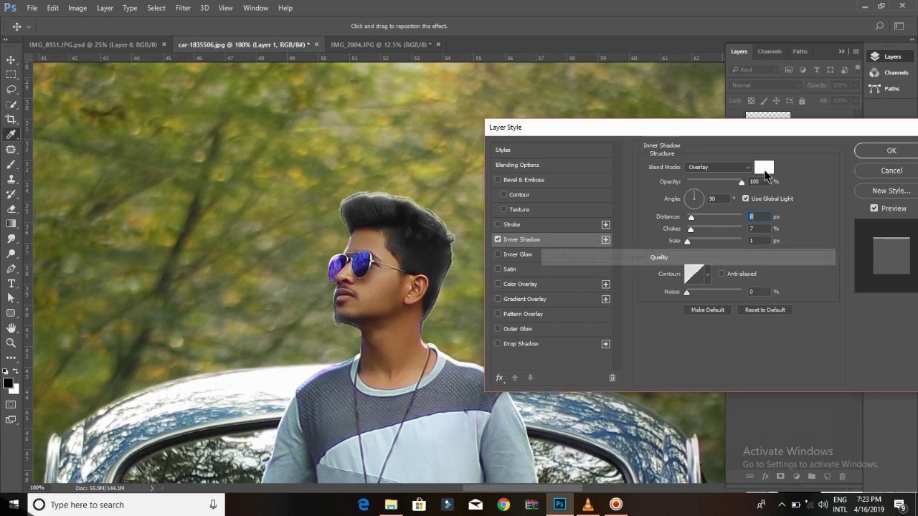
left_click(428, 170)
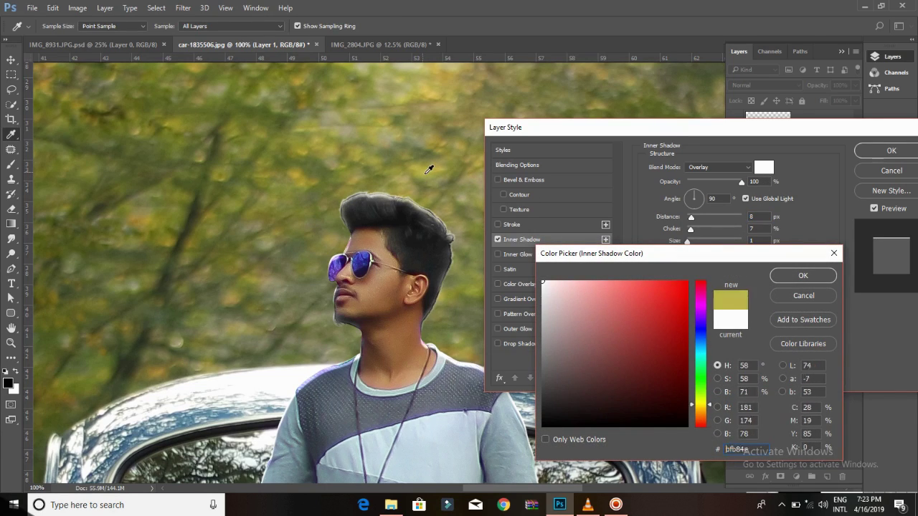
left_click_drag(437, 119, 384, 261)
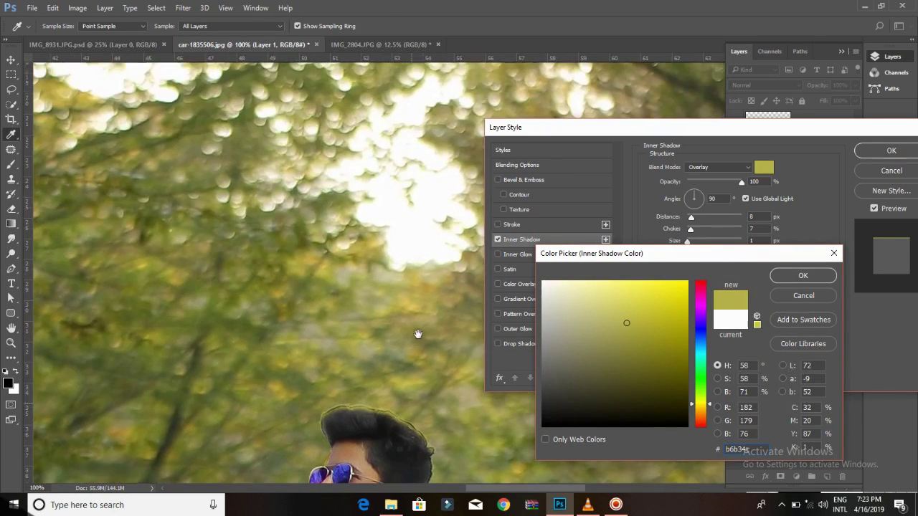
left_click(380, 241)
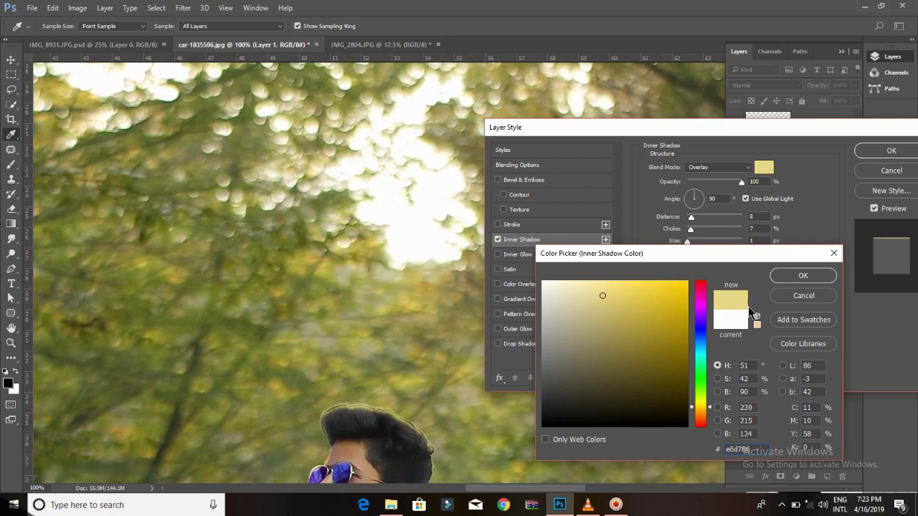
left_click(803, 276)
left_click(763, 172)
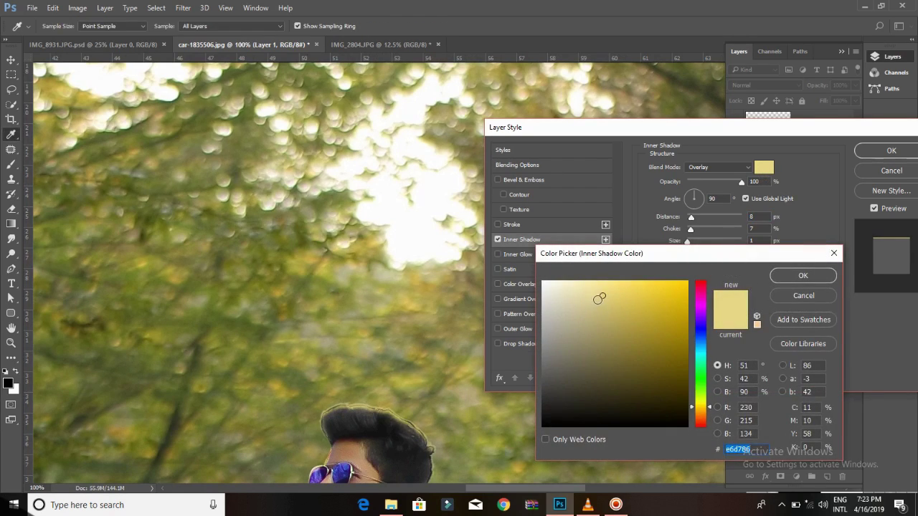
left_click(597, 281)
left_click(803, 275)
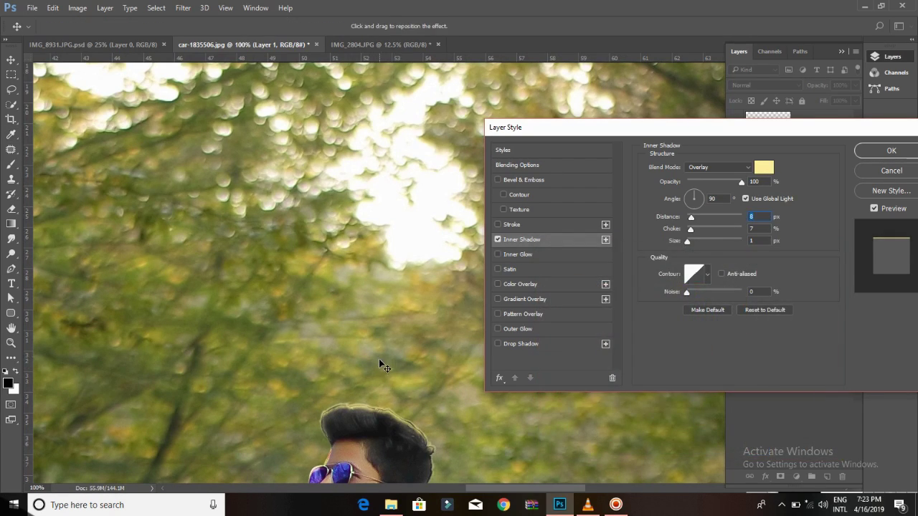
- Apply the inner shadow style, then stamp the visible layers and delete the stamped layer
left_click(867, 152)
key("j")
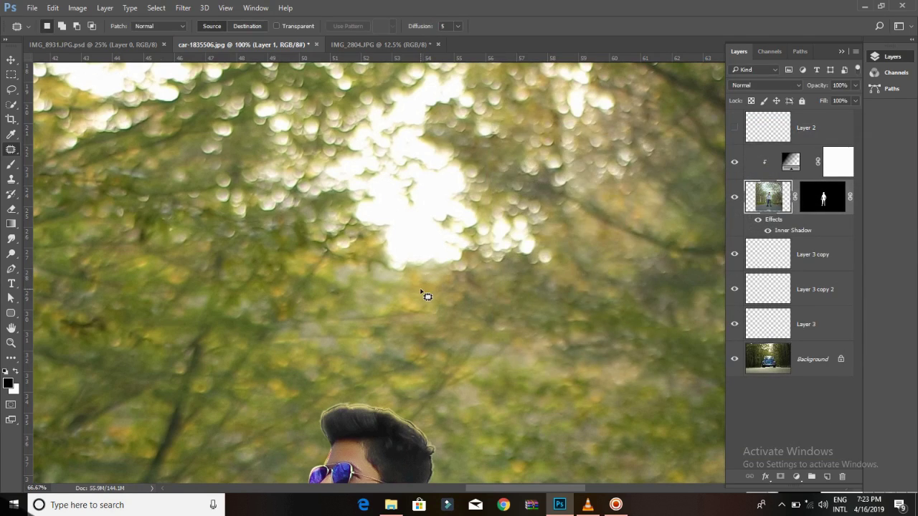
scroll(428, 293, "down", 2)
scroll(465, 314, "down", 1)
scroll(465, 313, "down", 2)
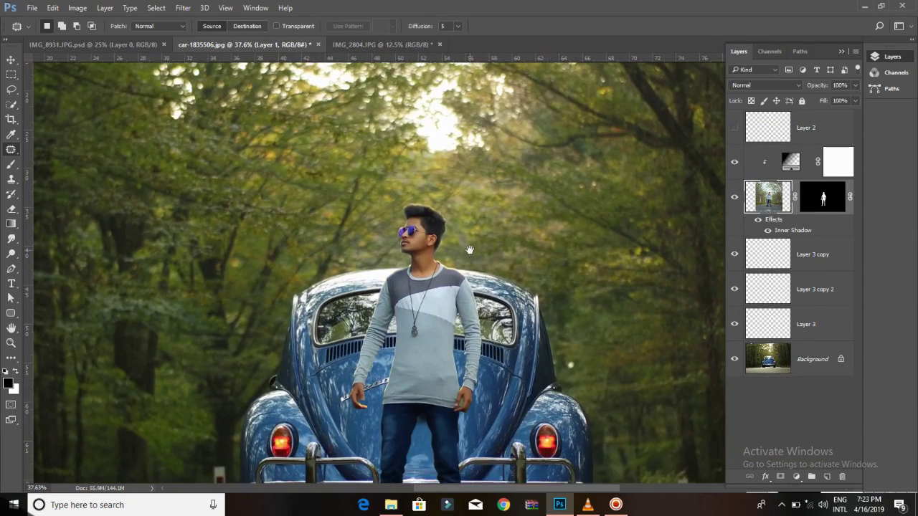
scroll(473, 315, "down", 1)
scroll(488, 316, "down", 2)
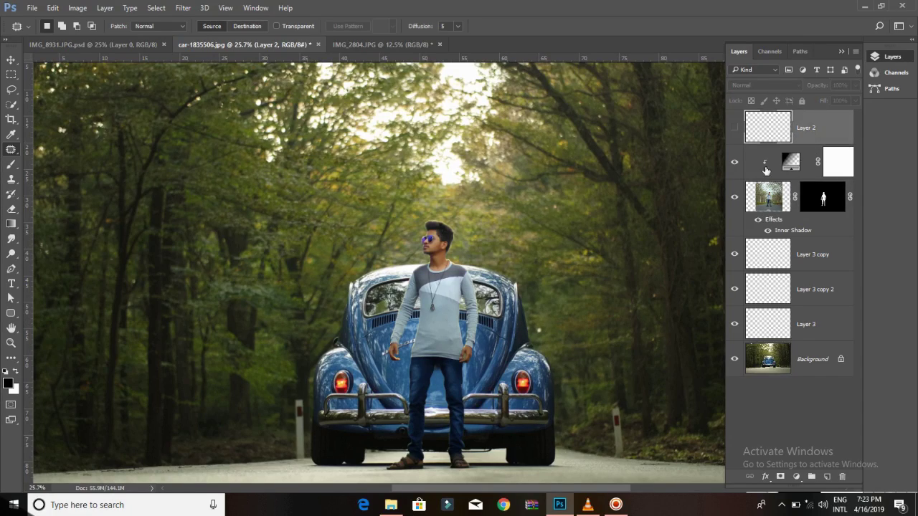
key("ctrl+alt+shift+e")
key("a")
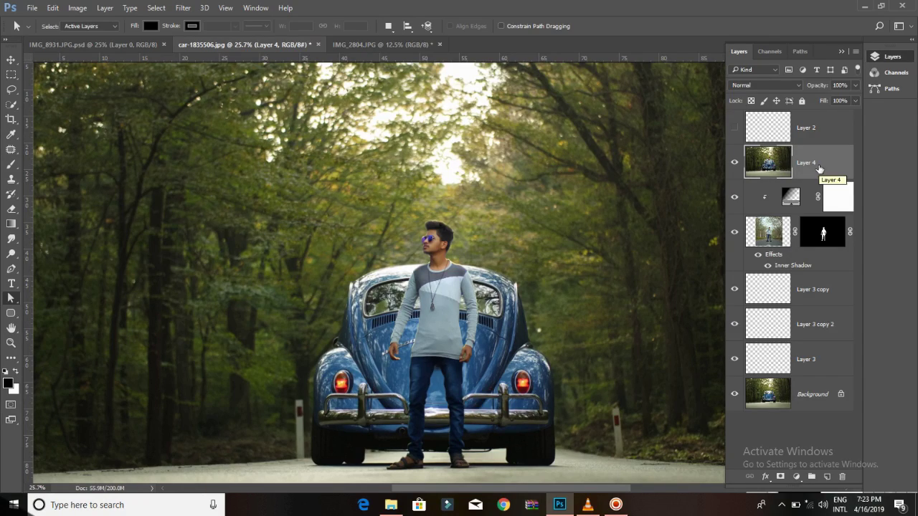
key("Delete")
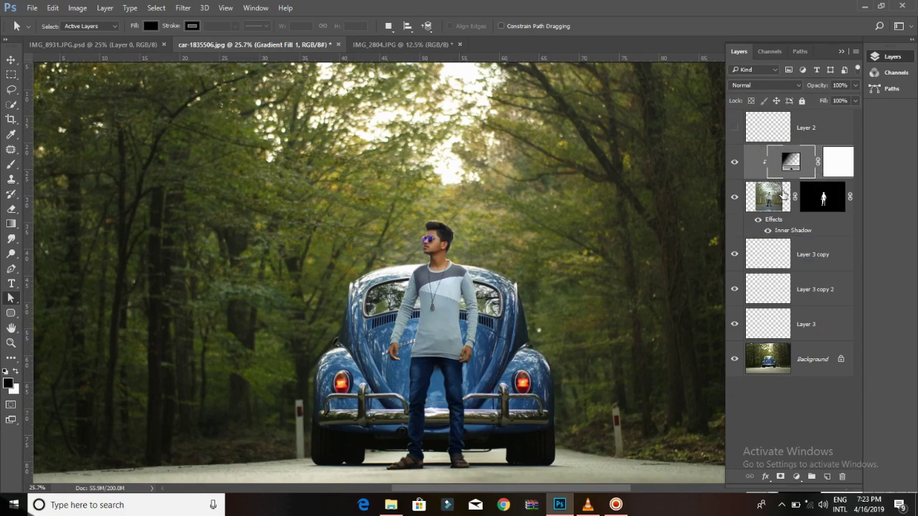
- Scale the man and gradient fill to about 101%, then stamp visible into Layer 4
left_click(767, 197, "ctrl")
key("ctrl+t")
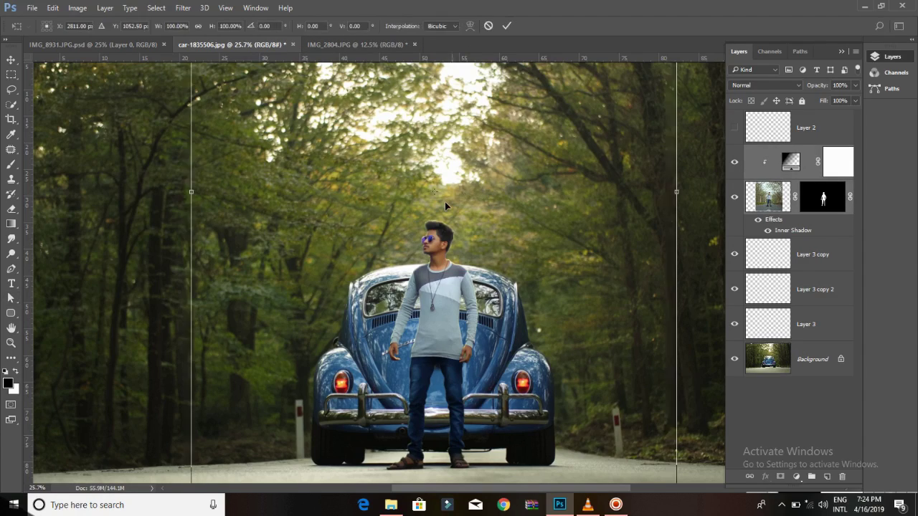
scroll(365, 191, "down", 1)
scroll(365, 190, "down", 2)
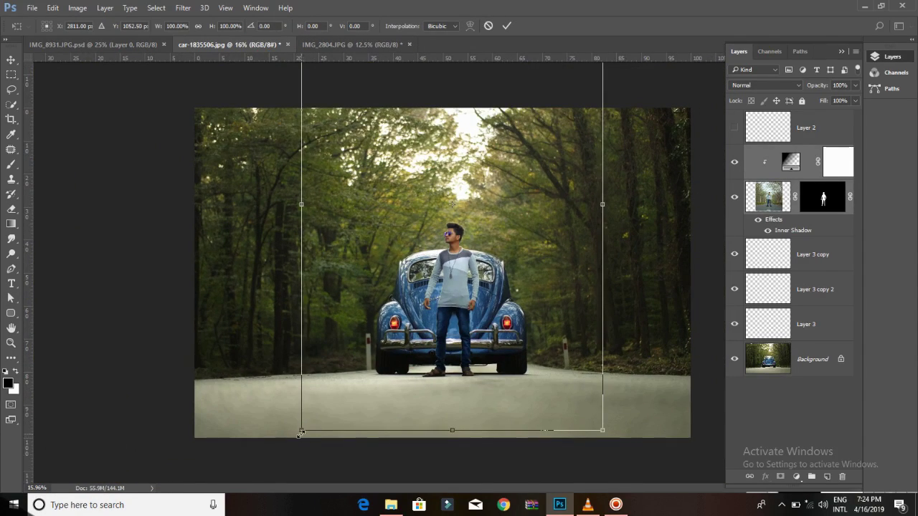
left_click_drag(299, 433, 299, 432)
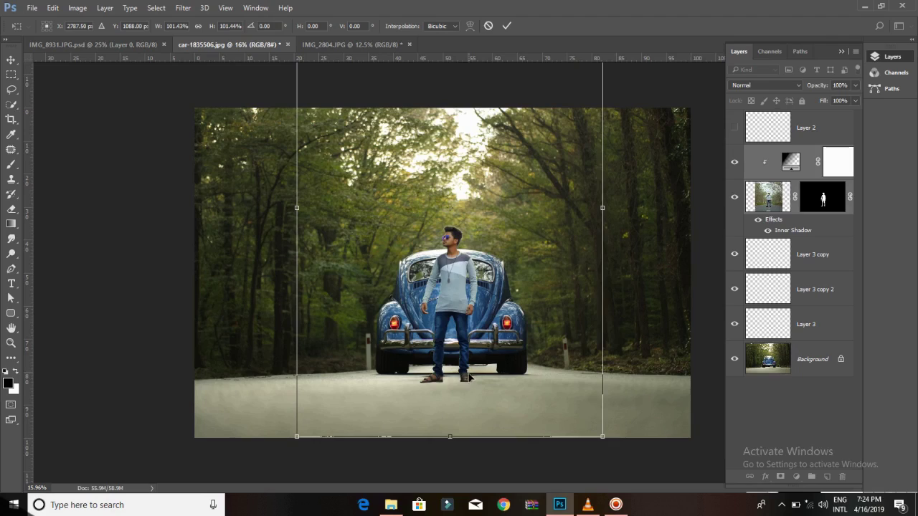
left_click_drag(472, 373, 473, 370)
key("Return")
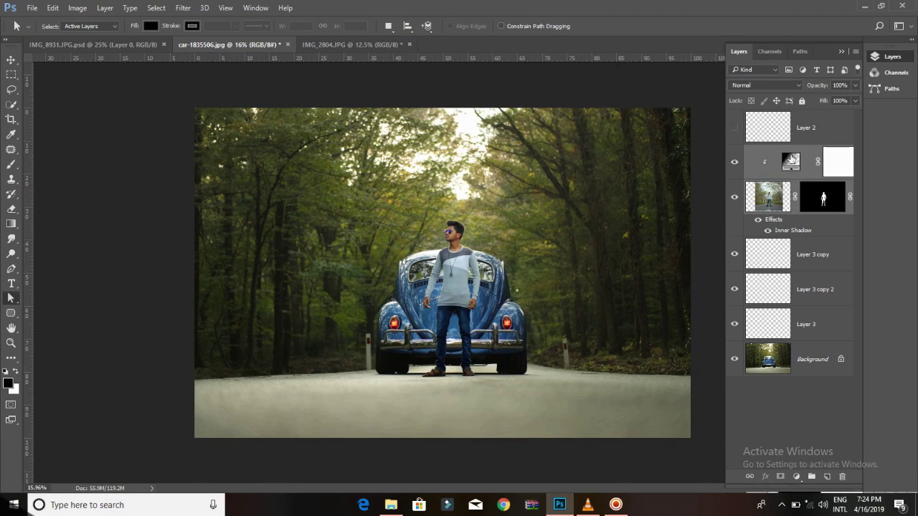
key("ctrl+shift+alt+e")
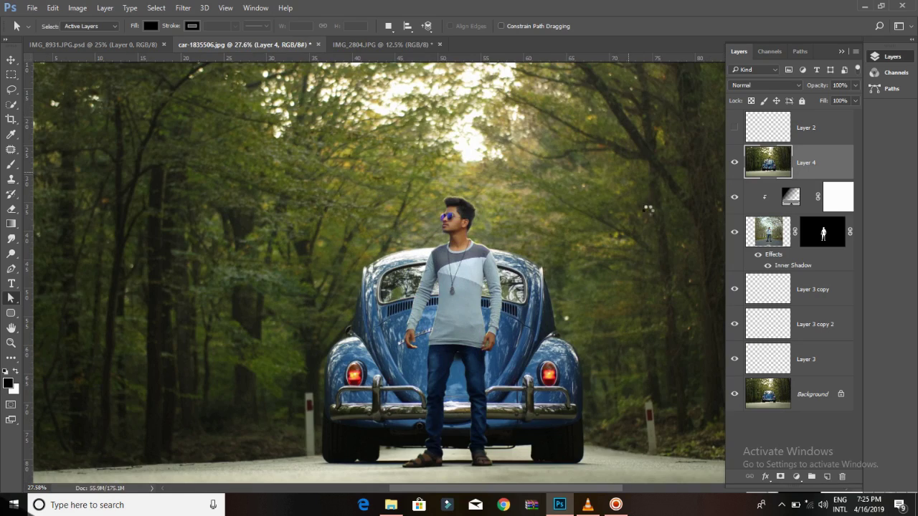
key("ctrl+shift+a")
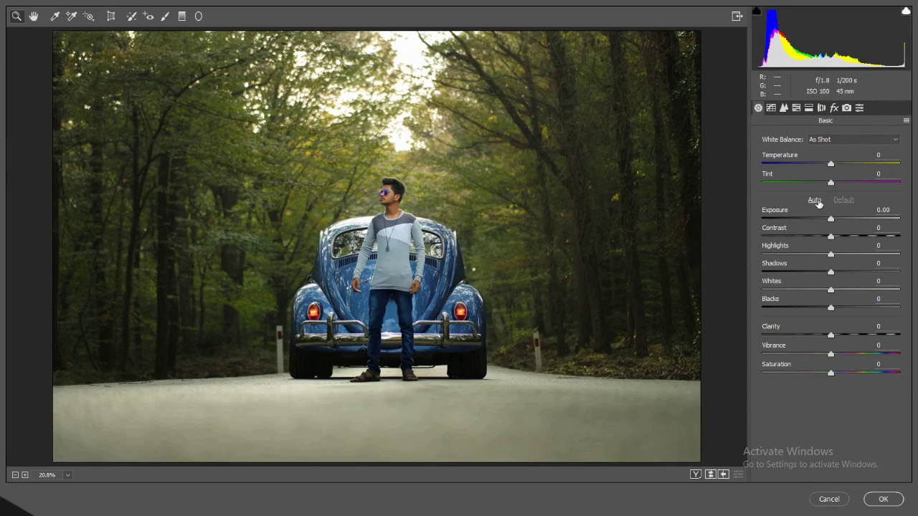
left_click(814, 201)
mouse_move(843, 264)
left_mouse_down()
mouse_move(787, 289)
mouse_move(804, 288)
mouse_move(807, 310)
left_mouse_up()
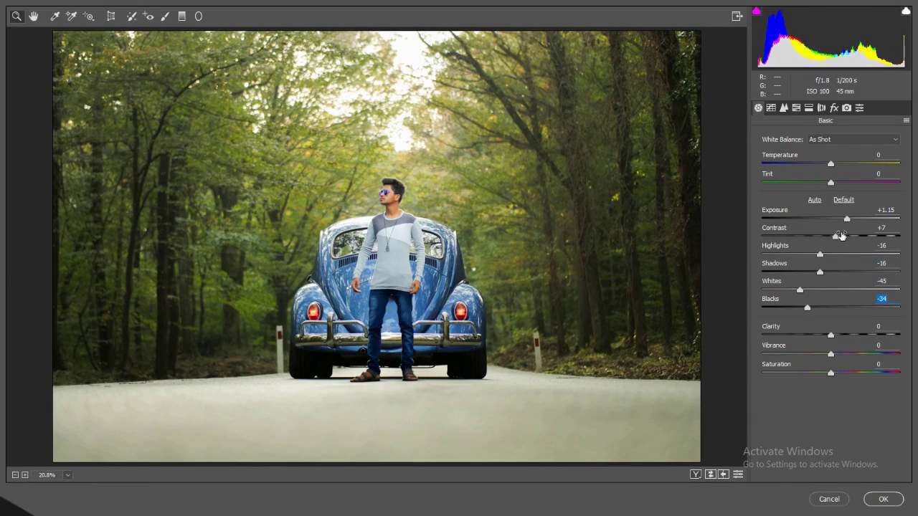
left_click_drag(840, 236, 800, 239)
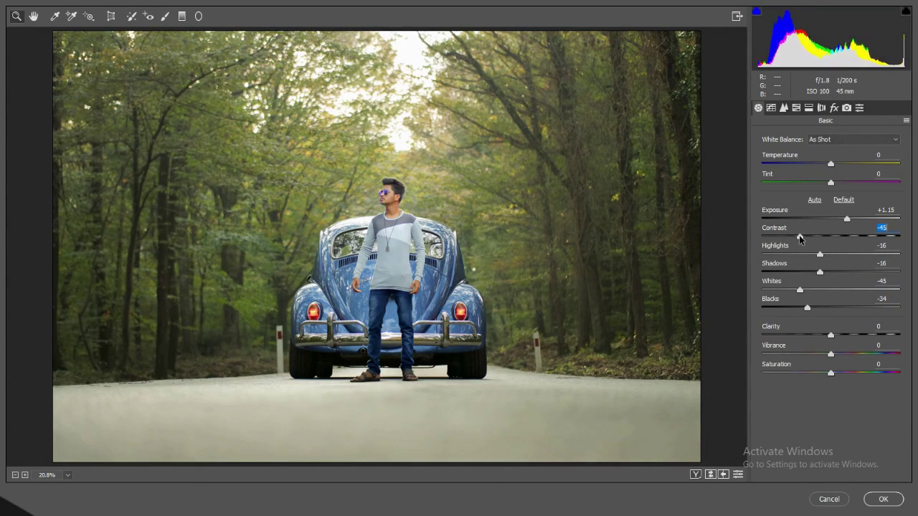
key("Return")
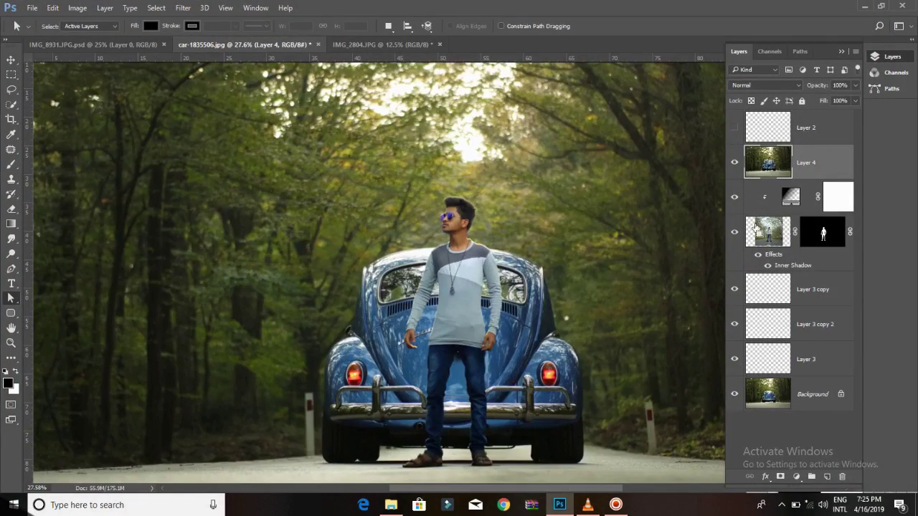
- Grade Layer 4 in Camera Raw with Temperature +10, Contrast +25 and Highlights +100
key("ctrl+shift+a")
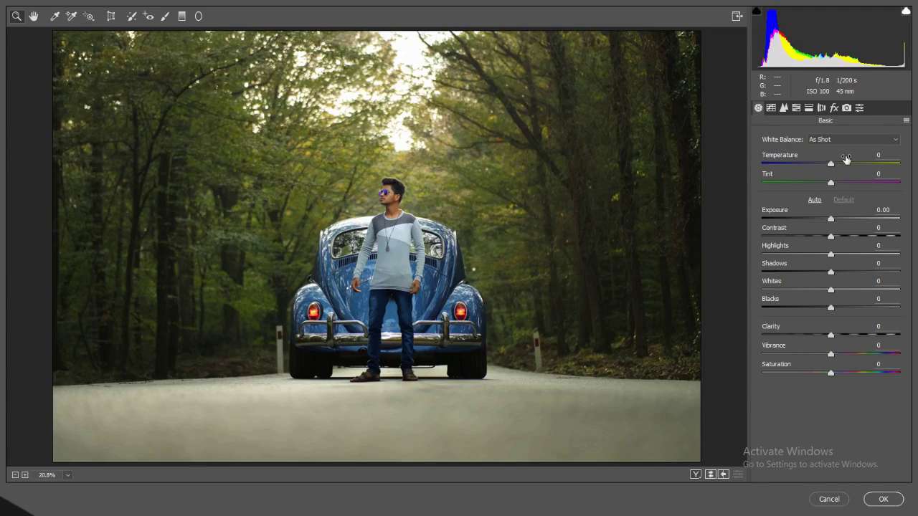
left_click(836, 164)
left_click_drag(831, 237, 850, 236)
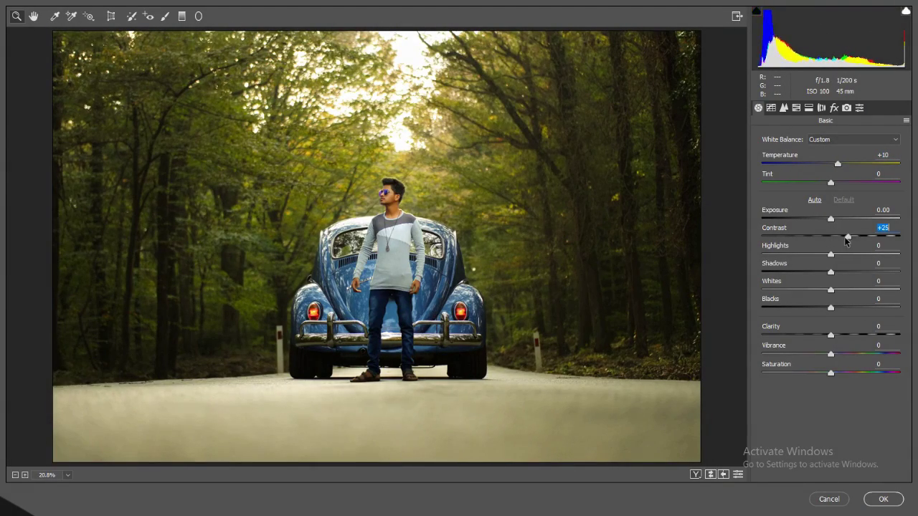
key("Tab")
left_click(875, 254)
left_click(901, 254)
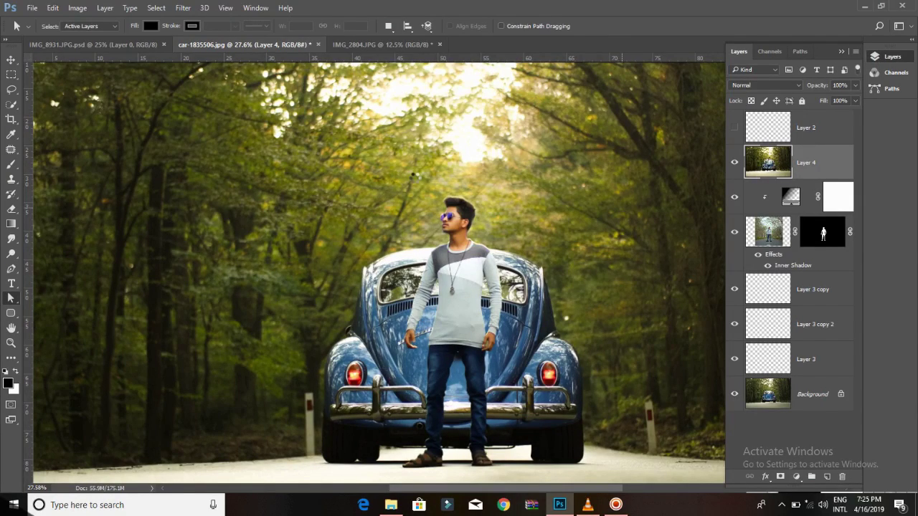
- Apply a large Radial Filter centred on the man with Exposure 0 and Contrast +3
key("ctrl+shift+a")
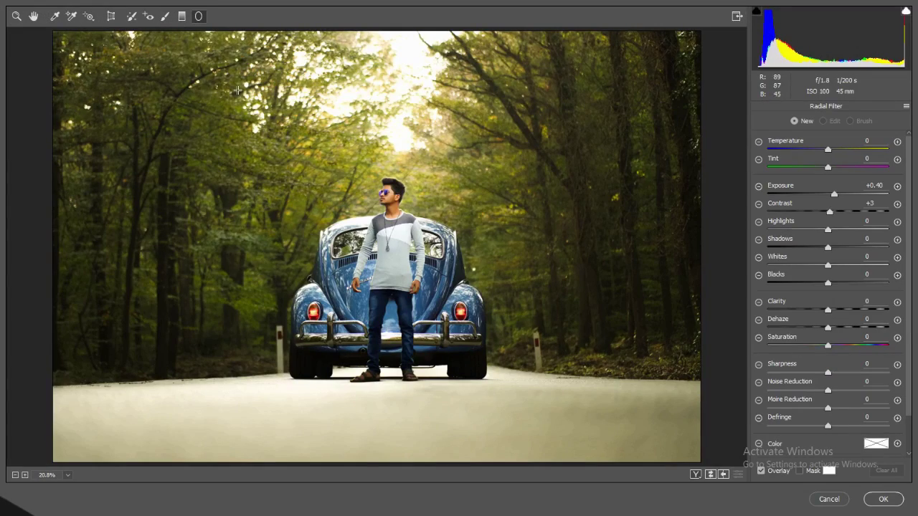
mouse_move(236, 108)
left_mouse_down()
mouse_move(470, 311)
mouse_move(673, 215)
left_mouse_up()
left_click(804, 194)
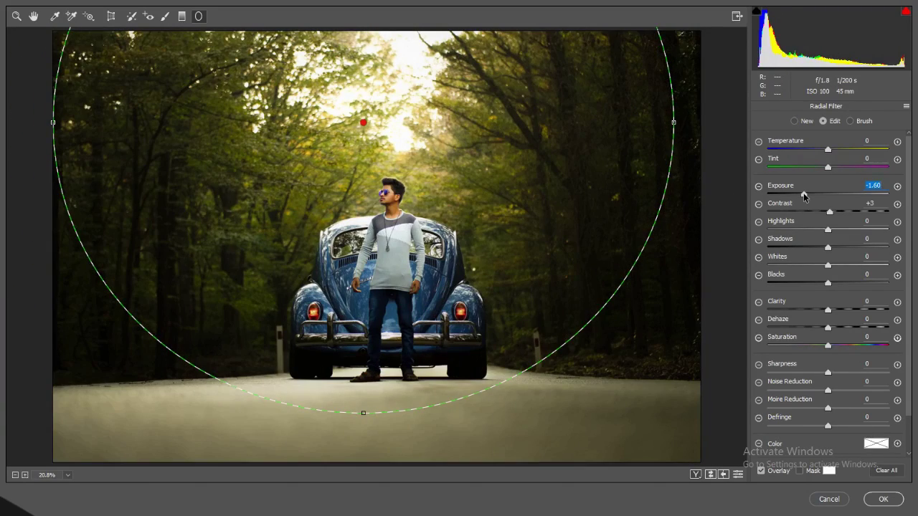
left_click_drag(803, 194, 818, 194)
left_click_drag(327, 209, 346, 273)
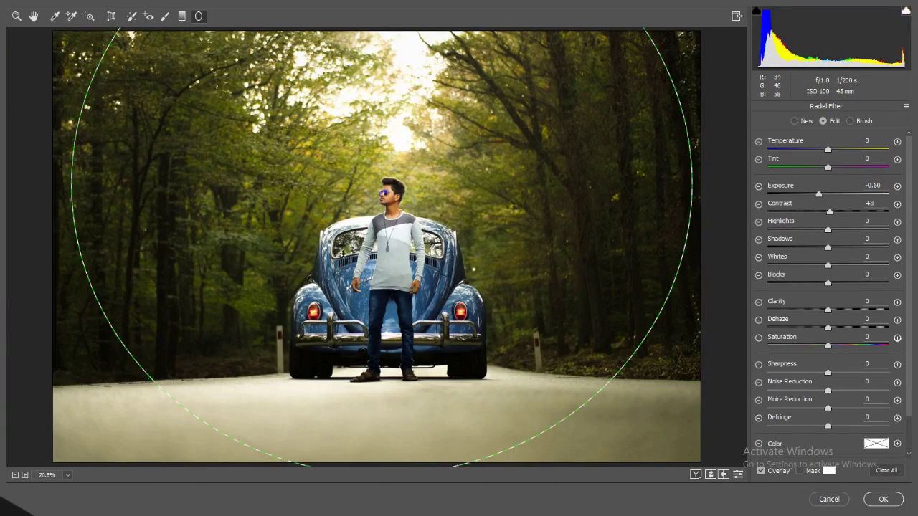
left_click(824, 199)
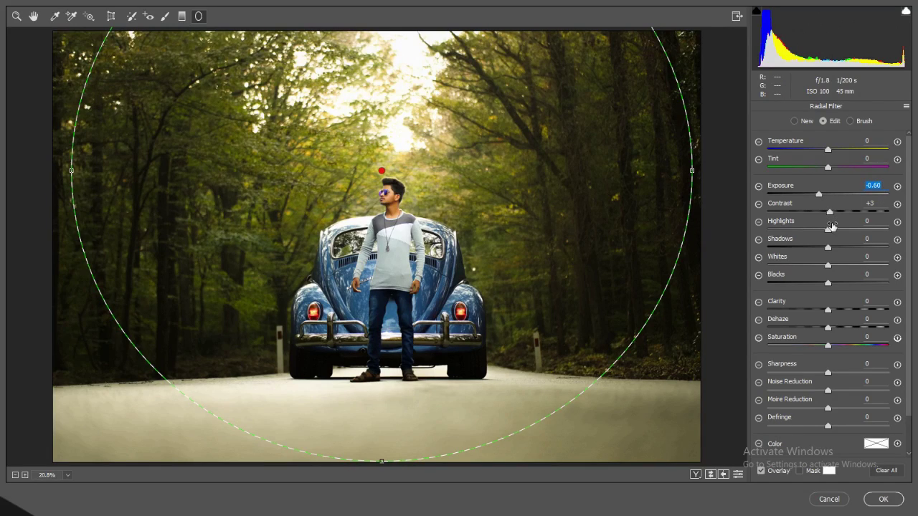
type("0")
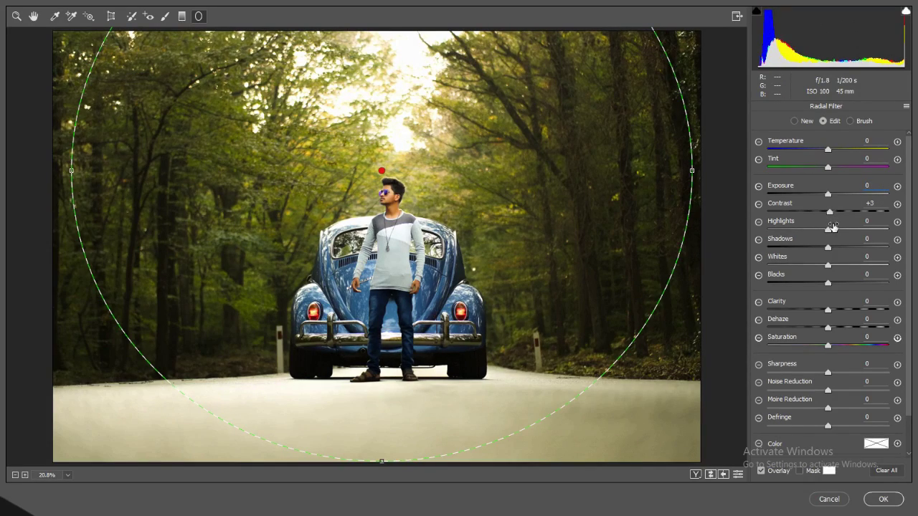
left_click(883, 499)
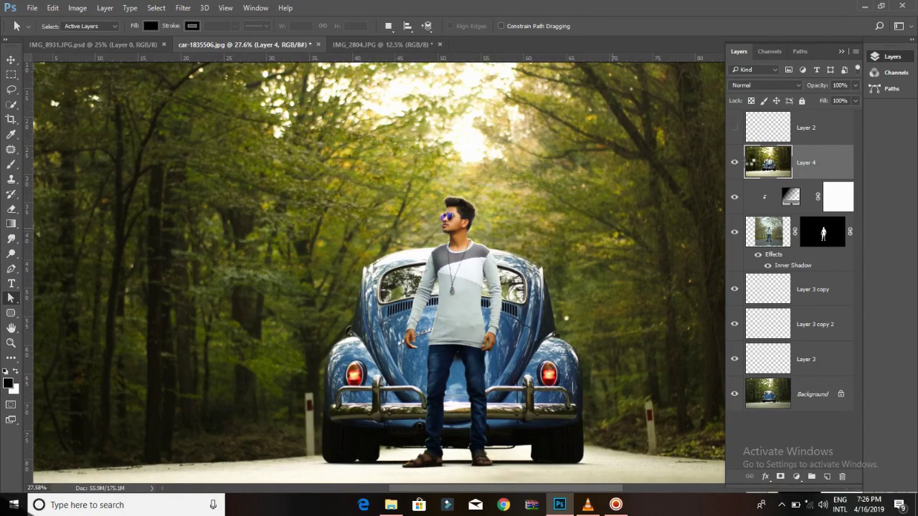
- In Camera Raw HSL, set Oranges hue to -5 and Oranges luminance to +19, then apply
key("ctrl+shift+a")
left_click(796, 107)
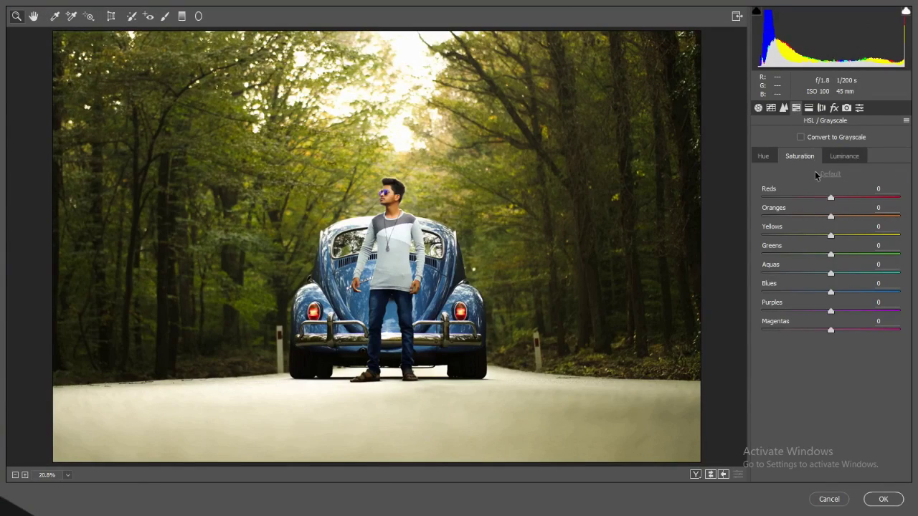
left_click(767, 160)
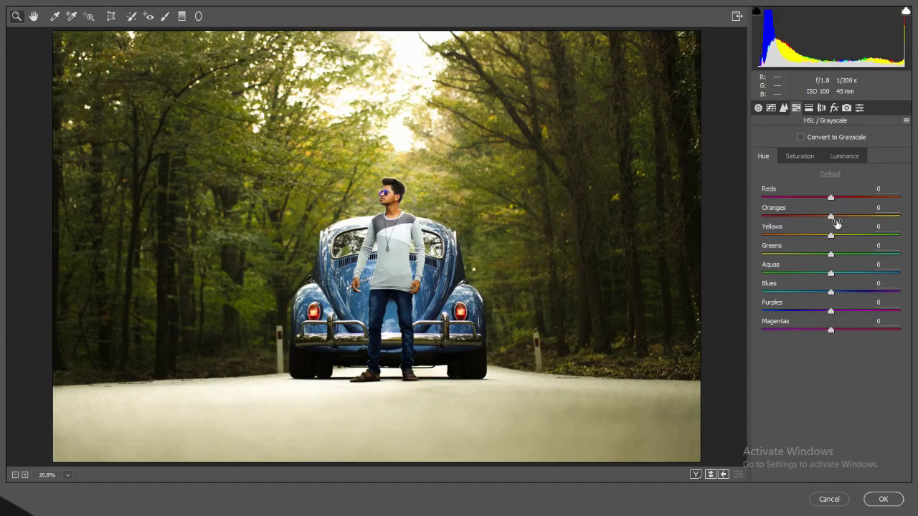
left_click_drag(836, 218, 829, 217)
left_click(846, 159)
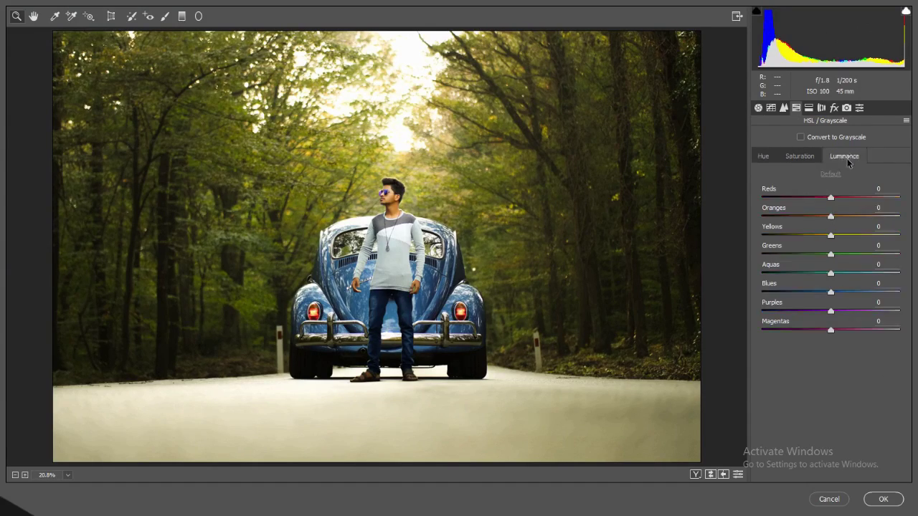
left_click(844, 217)
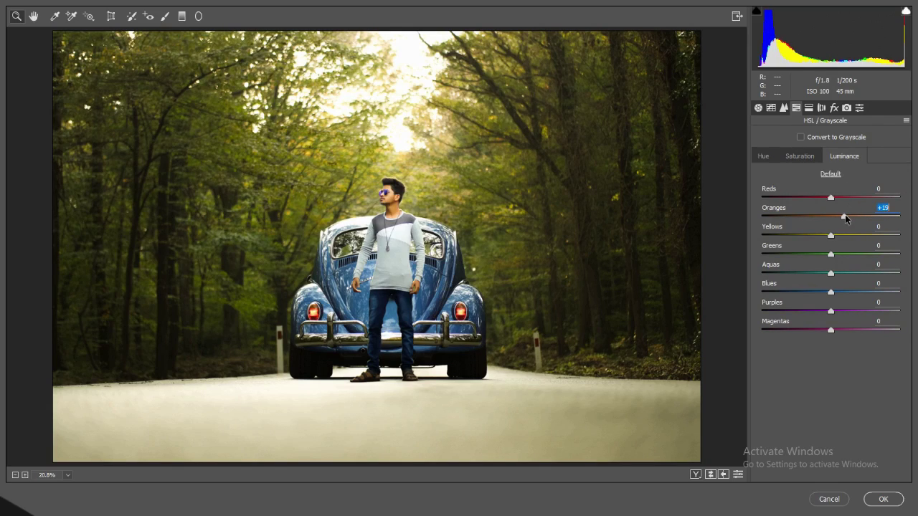
key("Return")
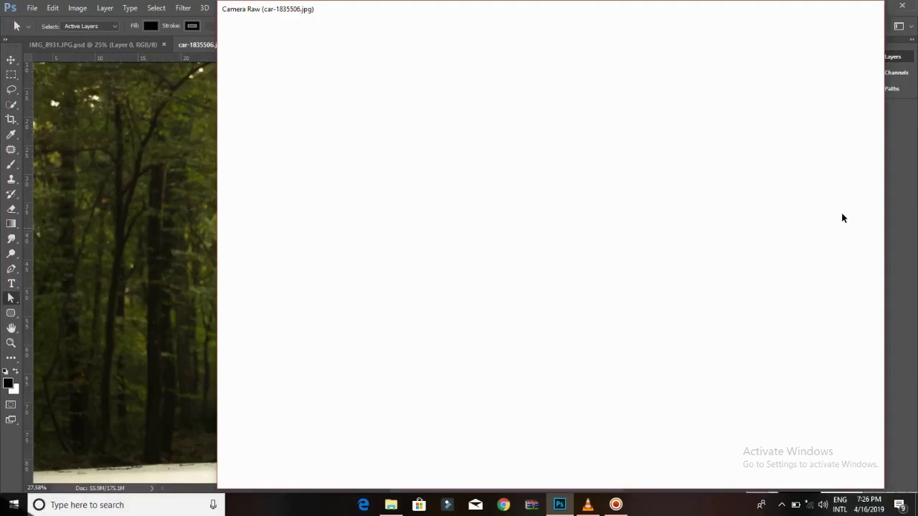
scroll(465, 225, "up", 5)
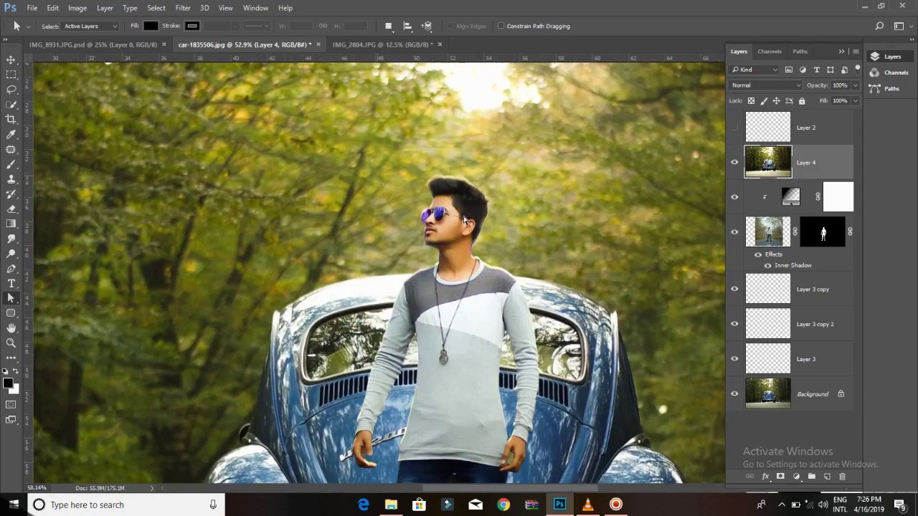
scroll(425, 212, "up", 1)
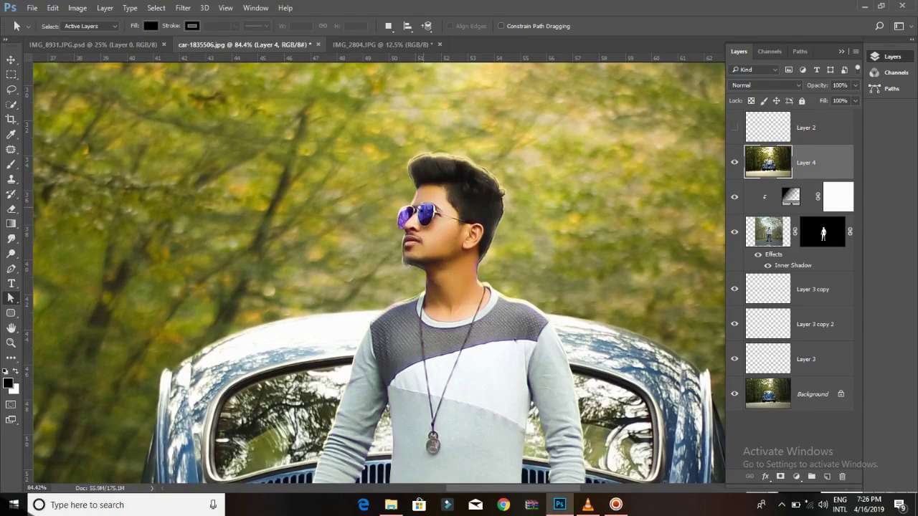
- Paint a Camera Raw Adjustment Brush mask over both sunglass lenses
key("ctrl+shift+a")
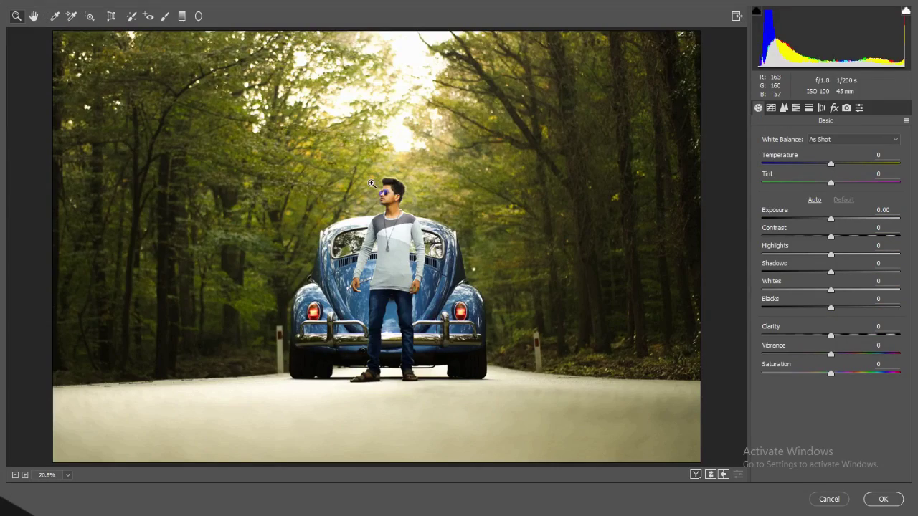
scroll(396, 200, "up", 5)
scroll(396, 200, "up", 1)
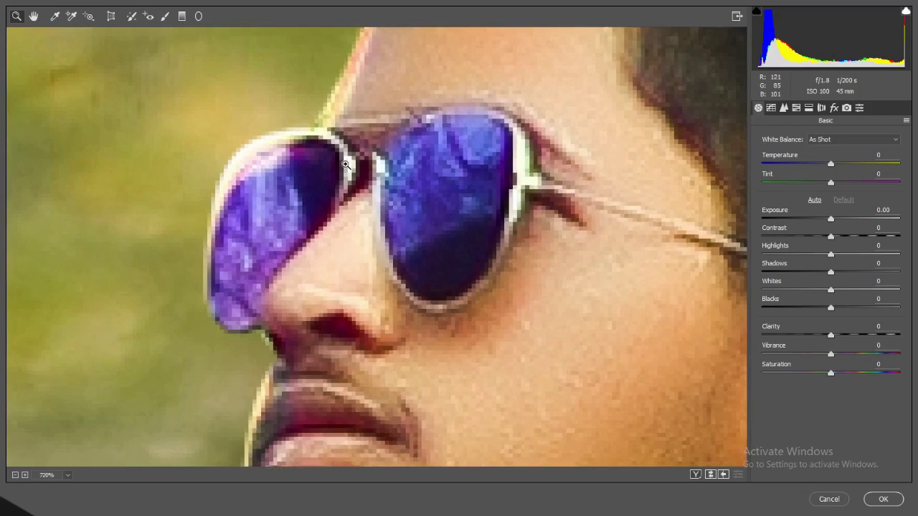
left_click(165, 15)
left_click_drag(297, 178, 236, 287)
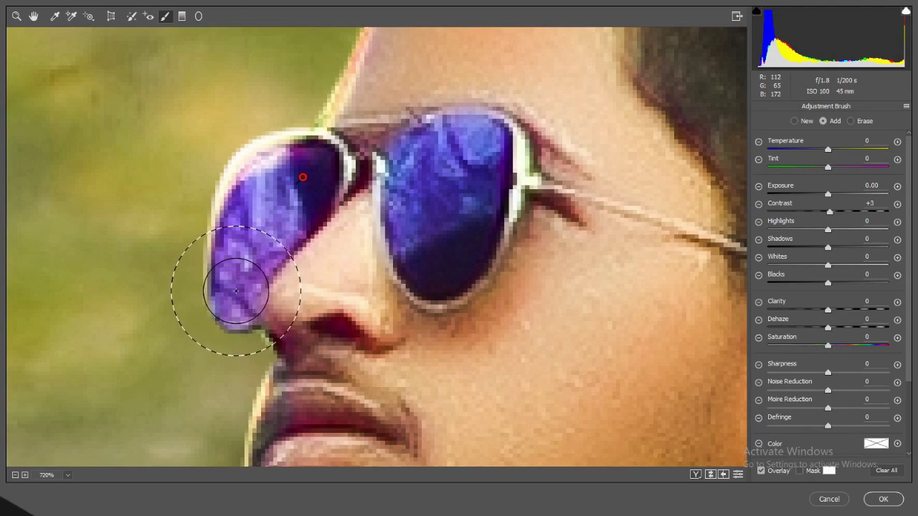
left_click_drag(413, 220, 475, 99)
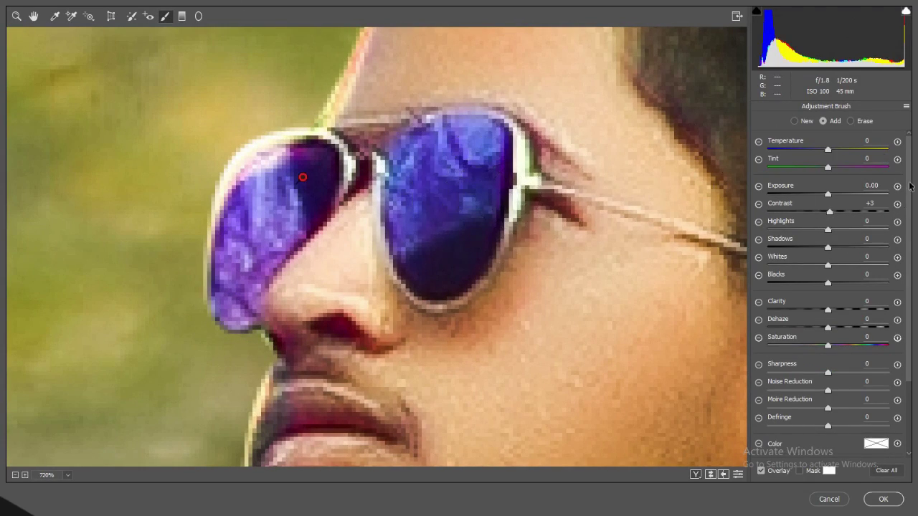
- Set the lens adjustment to Exposure +0.85, Temperature -48, Saturation +10, Highlights -28, Contrast -47
left_click_drag(843, 195, 840, 194)
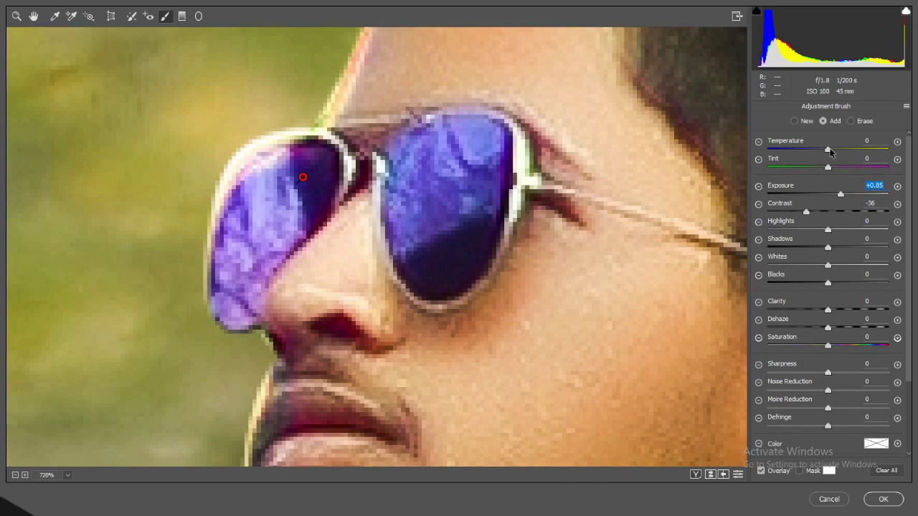
mouse_move(846, 146)
left_mouse_down()
mouse_move(801, 146)
mouse_move(825, 168)
left_mouse_up()
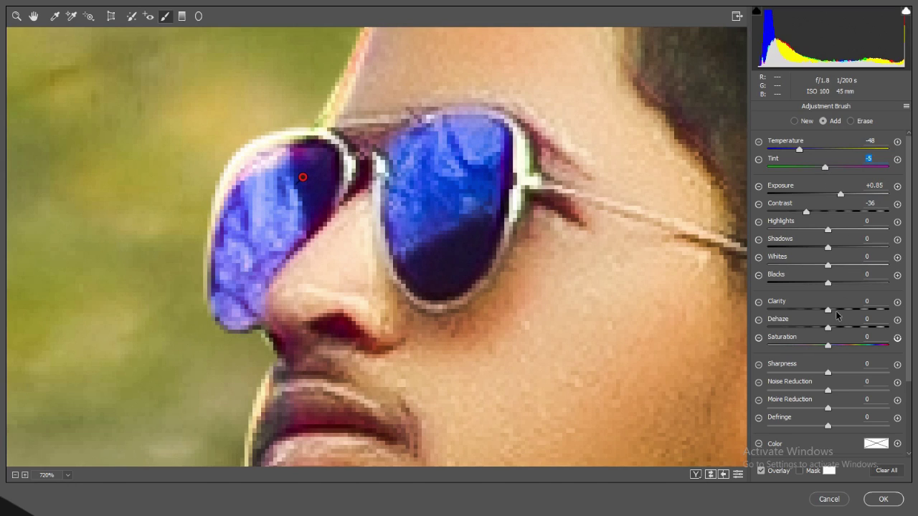
left_click_drag(827, 345, 833, 345)
scroll(847, 292, "down", 3)
scroll(846, 292, "up", 3)
left_click_drag(825, 229, 810, 230)
left_click(806, 211)
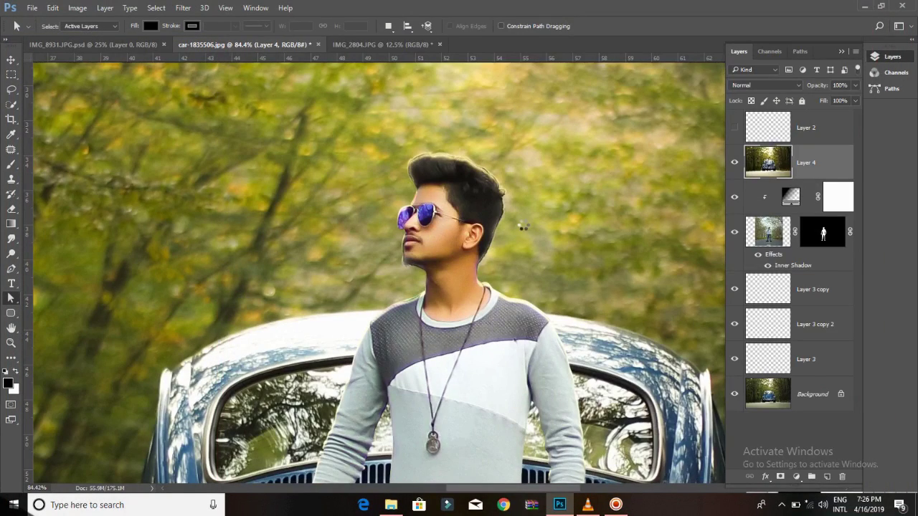
- Rotate Layer 4 slightly counter-clockwise, scale it to 114.07% and nudge it right
scroll(523, 225, "down", 2)
scroll(523, 225, "down", 2)
scroll(522, 225, "down", 2)
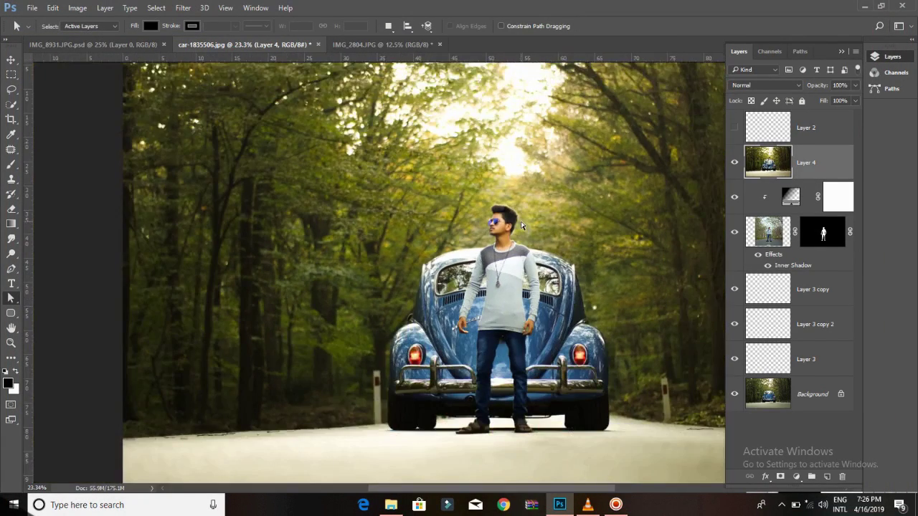
scroll(523, 225, "down", 1)
scroll(521, 225, "down", 1)
scroll(638, 247, "up", 1)
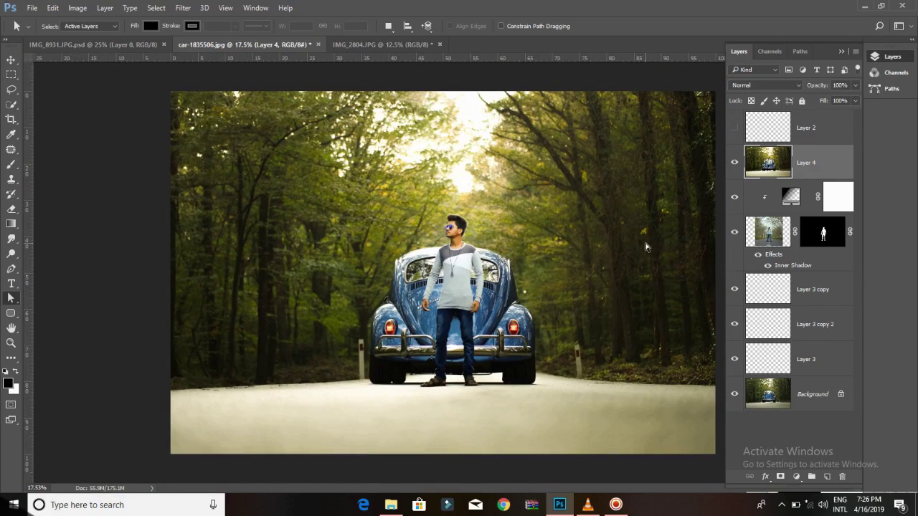
scroll(633, 249, "down", 2)
key("ctrl+t")
left_click_drag(688, 225, 673, 180)
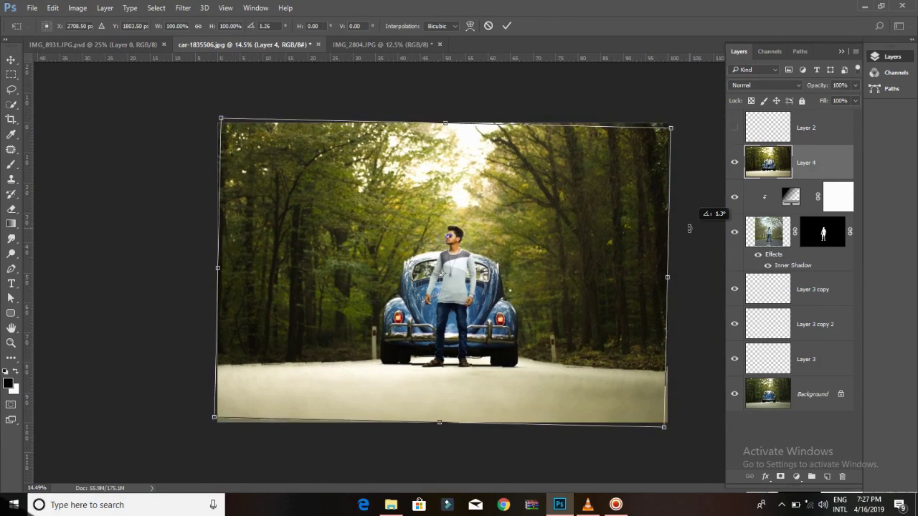
mouse_move(663, 106)
left_mouse_down()
mouse_move(694, 90)
mouse_move(712, 110)
left_mouse_up()
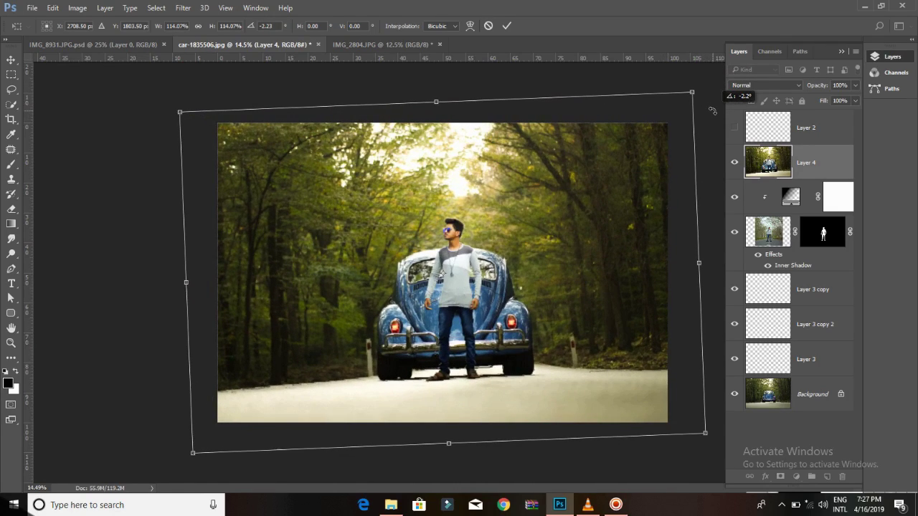
left_click_drag(555, 192, 565, 193)
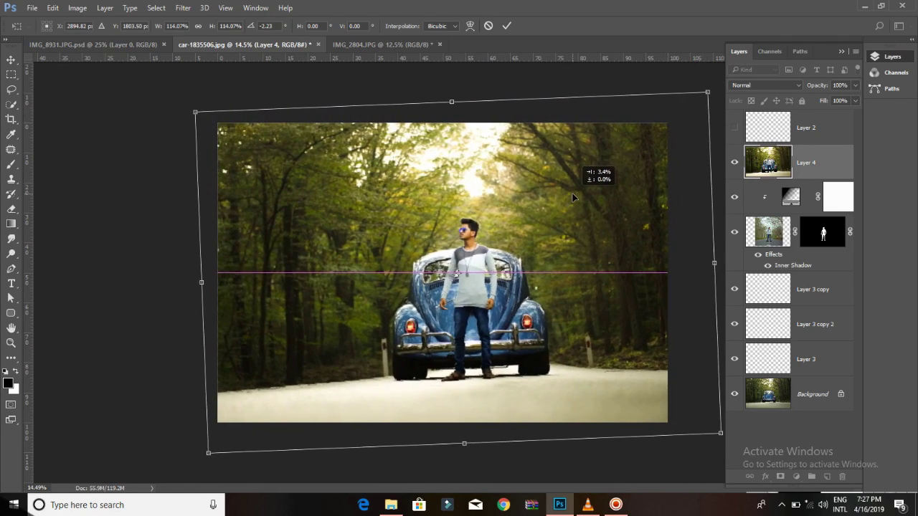
key("a")
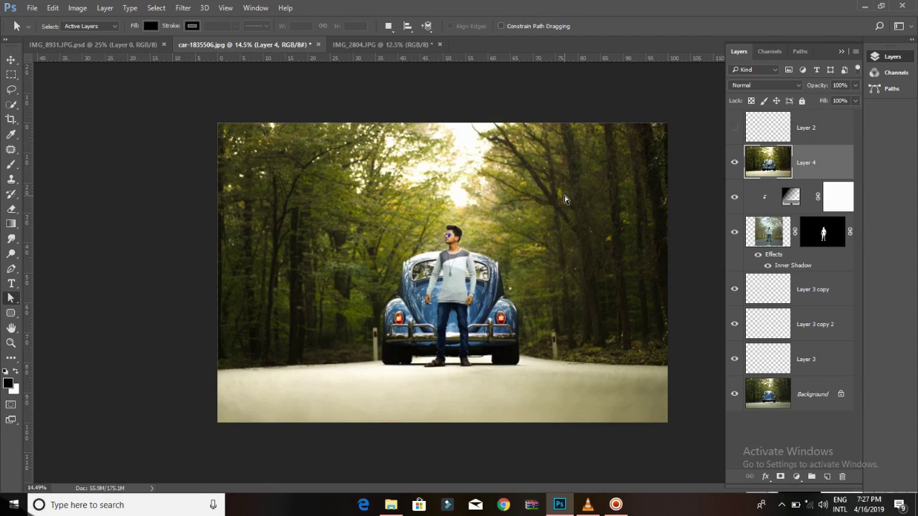
scroll(491, 289, "up", 3)
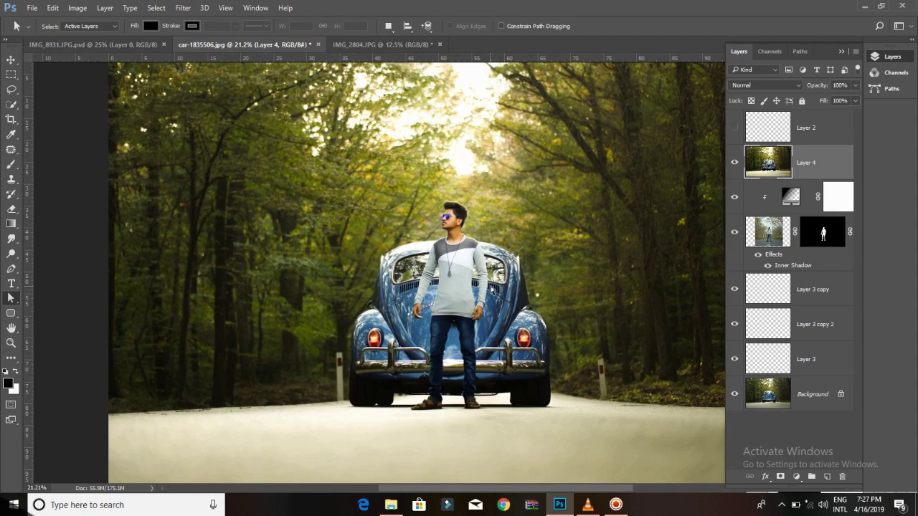
scroll(468, 414, "up", 2)
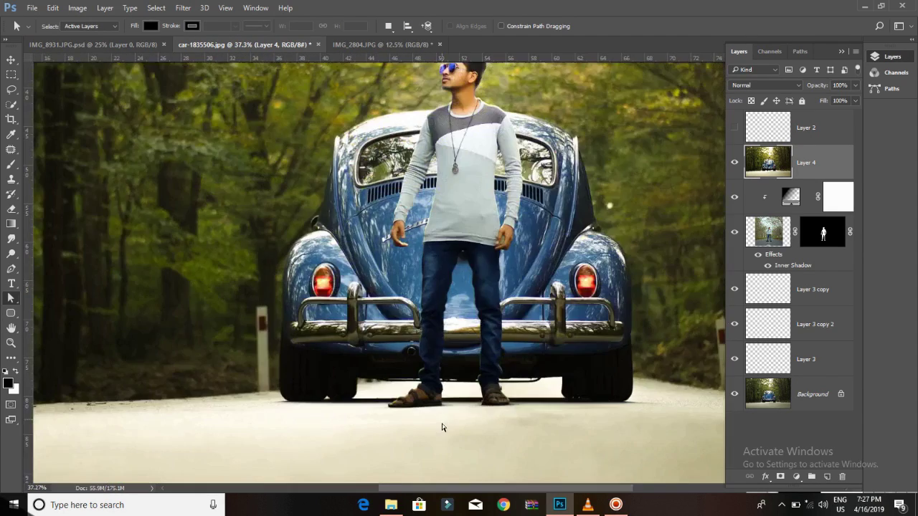
scroll(449, 402, "up", 2)
scroll(454, 416, "up", 2)
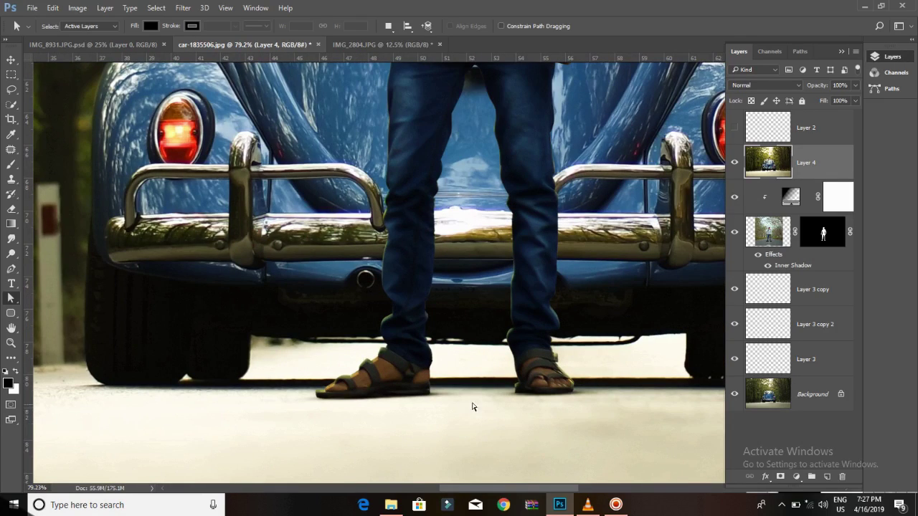
scroll(523, 385, "down", 2)
scroll(531, 365, "down", 1)
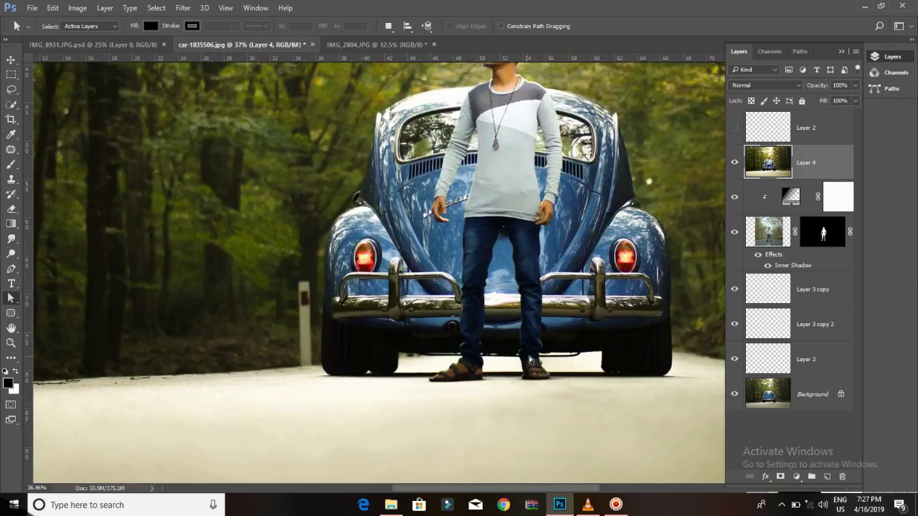
scroll(539, 360, "down", 1)
scroll(563, 340, "down", 1)
scroll(550, 322, "down", 1)
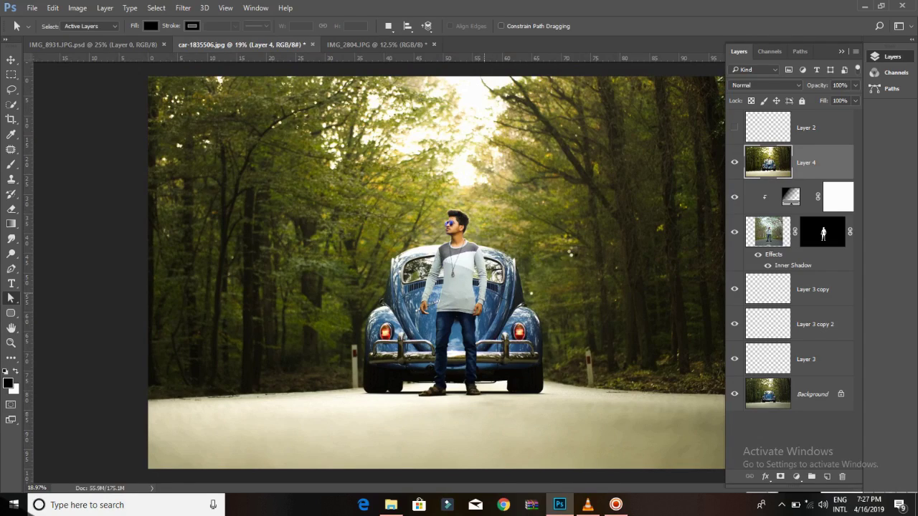
- In Camera Raw HSL, set Reds saturation -52, Oranges saturation -11 and Oranges luminance +8
key("ctrl+shift+a")
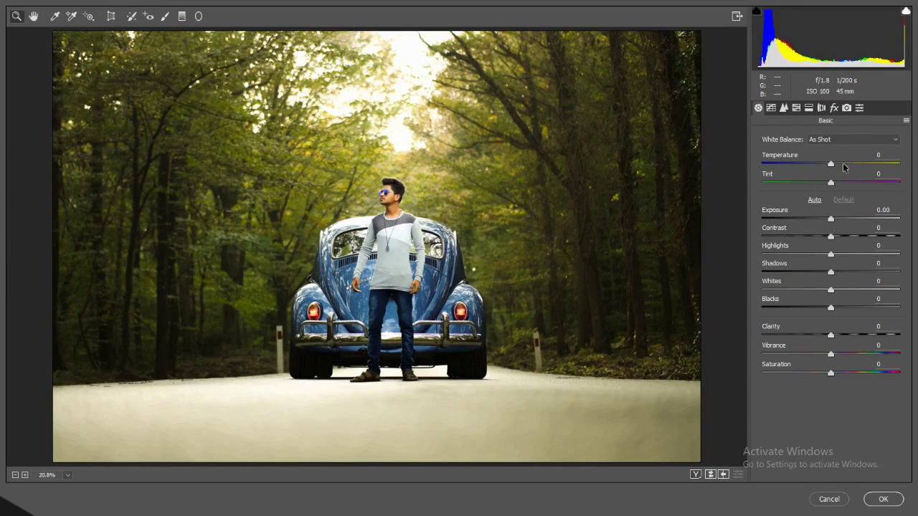
left_click(796, 108)
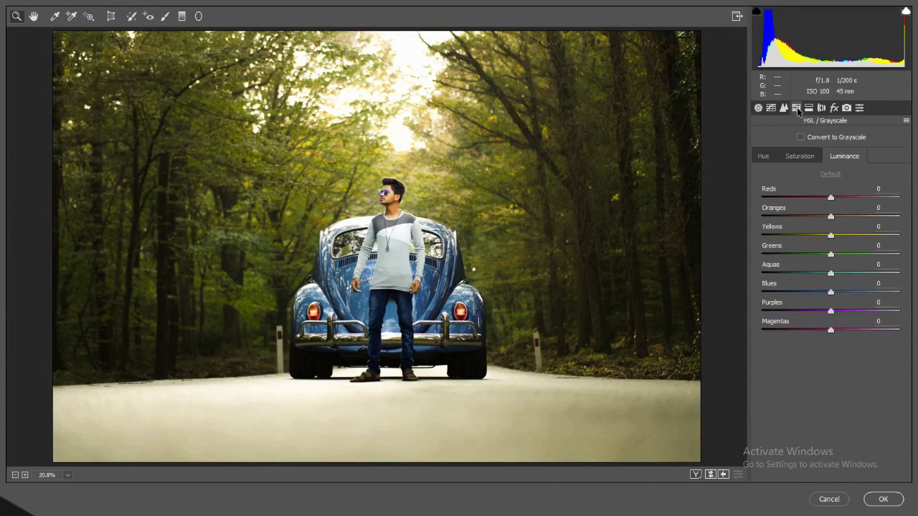
left_click(794, 155)
left_click_drag(830, 197, 776, 195)
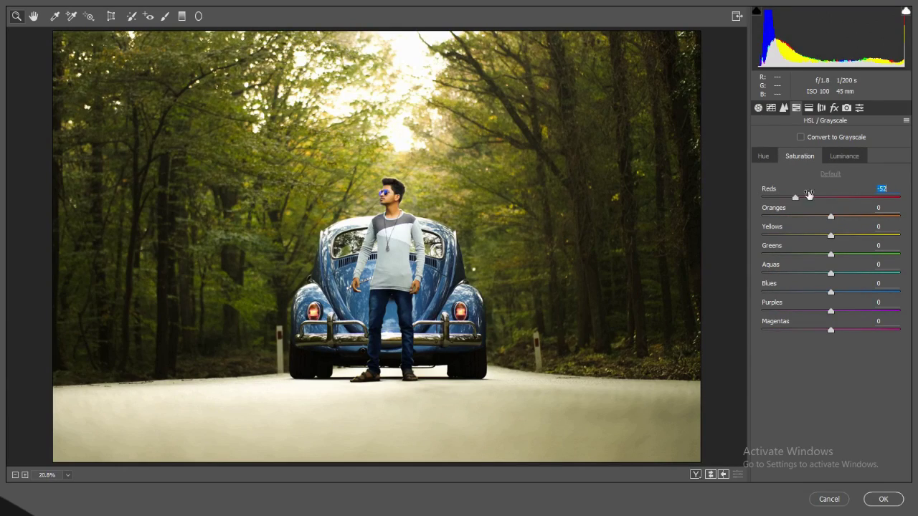
mouse_move(831, 217)
left_mouse_down()
mouse_move(819, 217)
mouse_move(852, 218)
left_mouse_up()
left_click(850, 156)
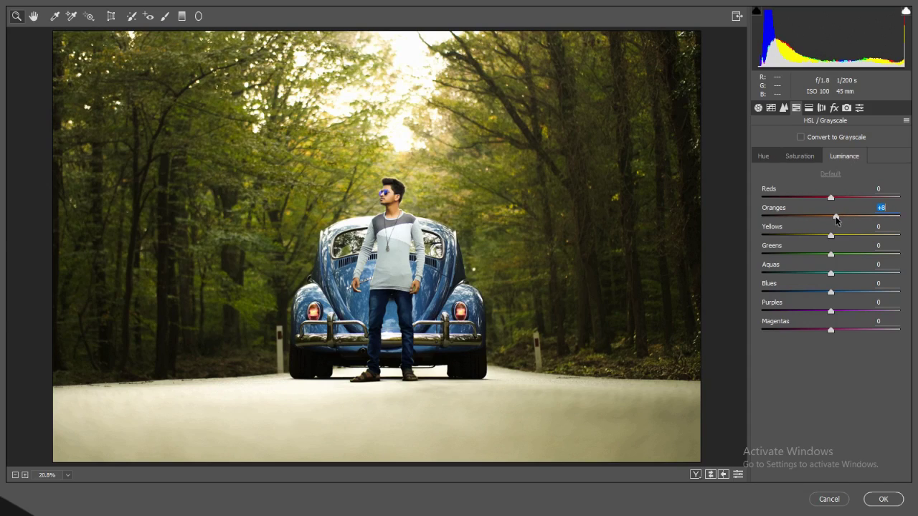
key("Return")
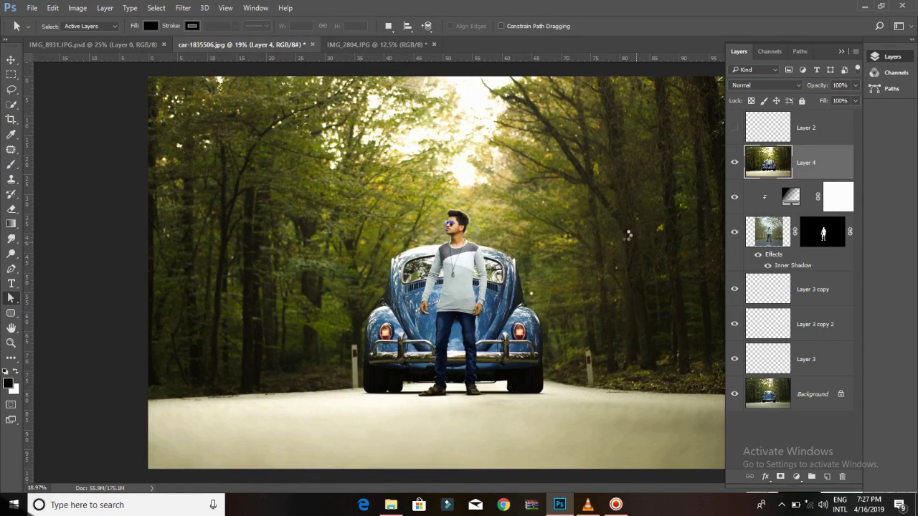
- Add Clarity +23 to Layer 4 in another Camera Raw pass
key("ctrl+shift+a")
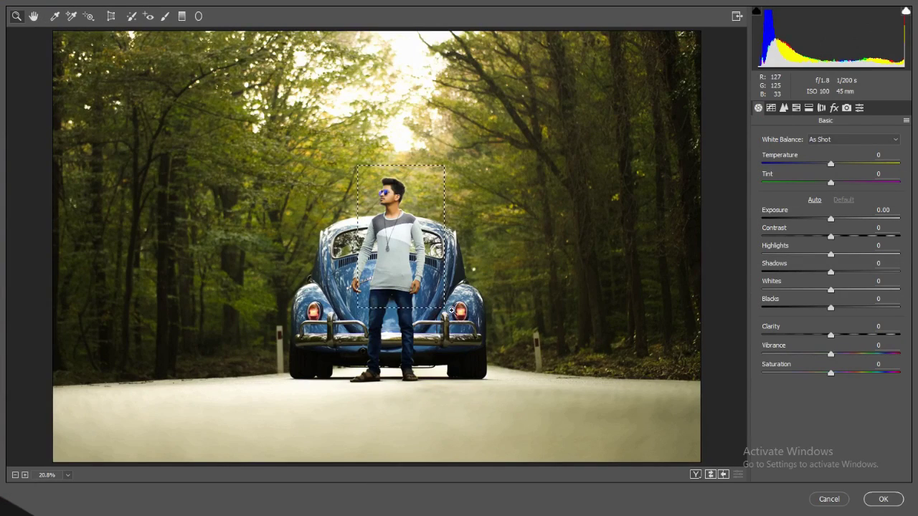
left_click_drag(357, 166, 448, 309)
left_click_drag(844, 331, 834, 339)
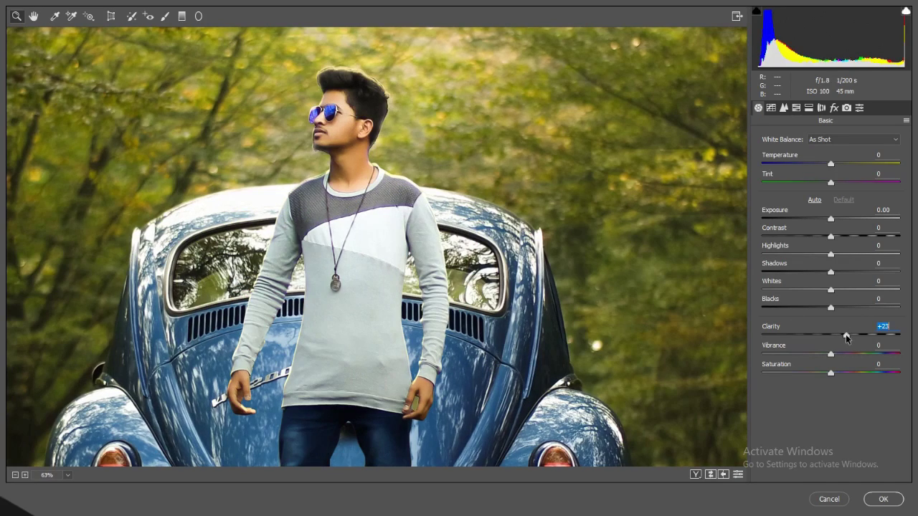
key("Return")
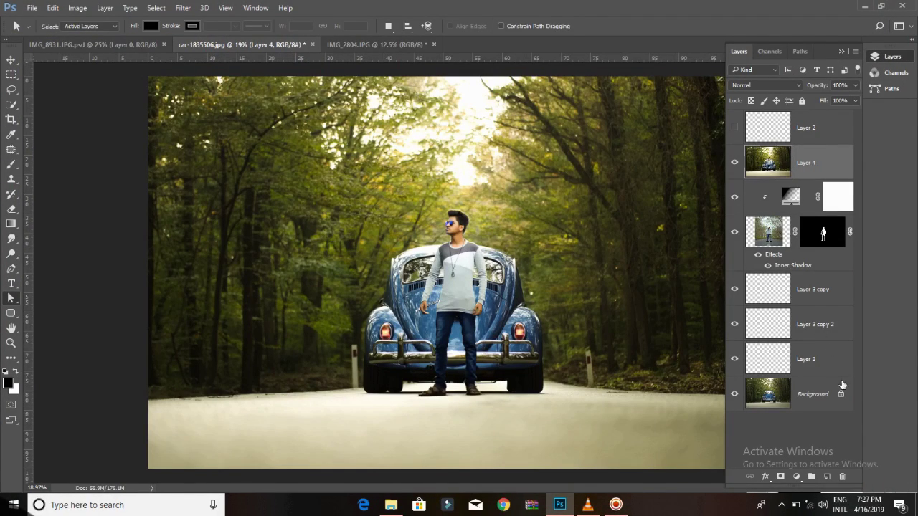
- Copy the man, loaded from his mask selection, onto a new Layer 5 above Layer 4
key("ctrl+j")
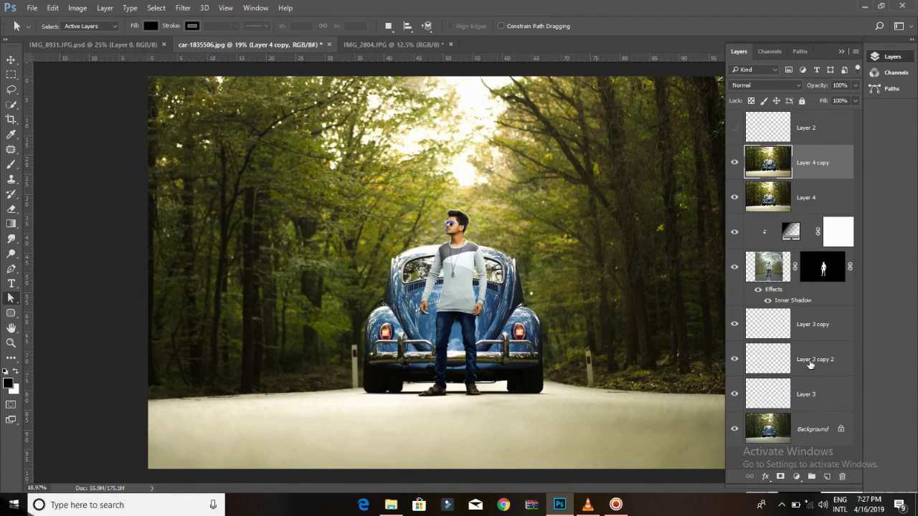
left_click(823, 267, "ctrl")
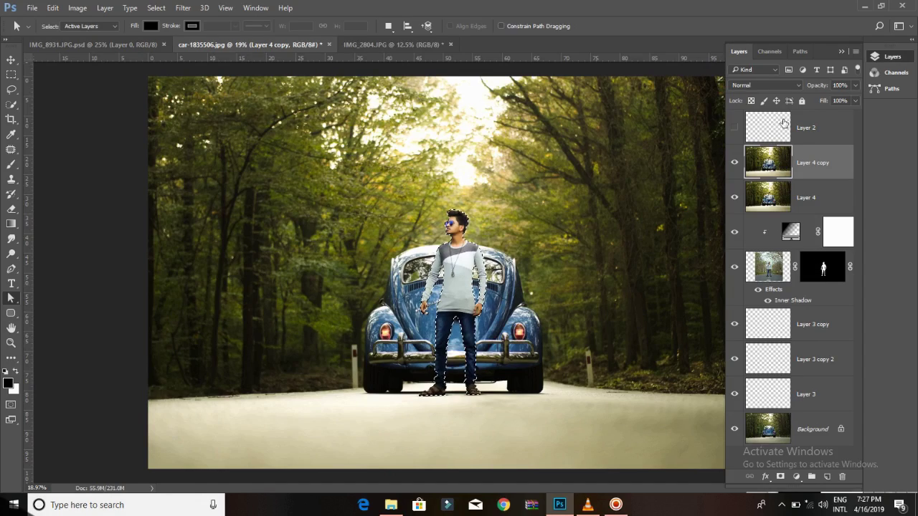
key("ctrl+d")
key("ctrl+e")
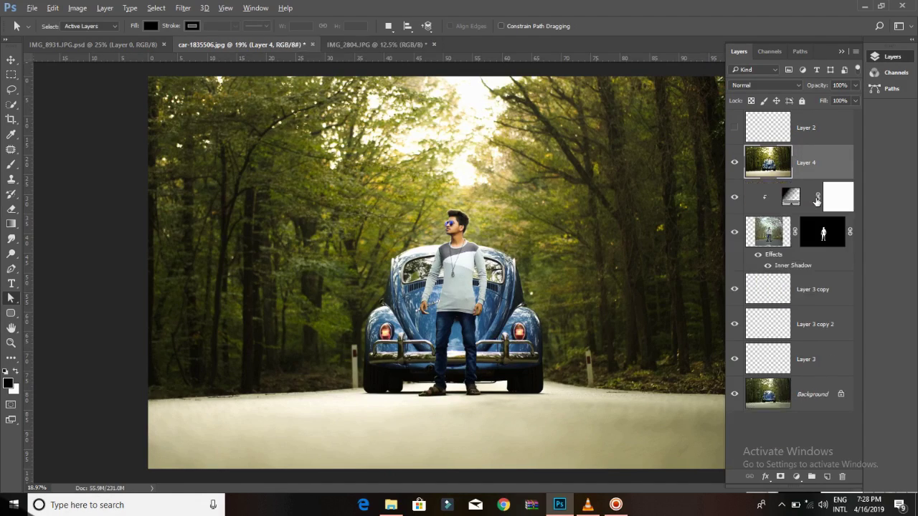
left_click(823, 237, "ctrl")
key("ctrl+j")
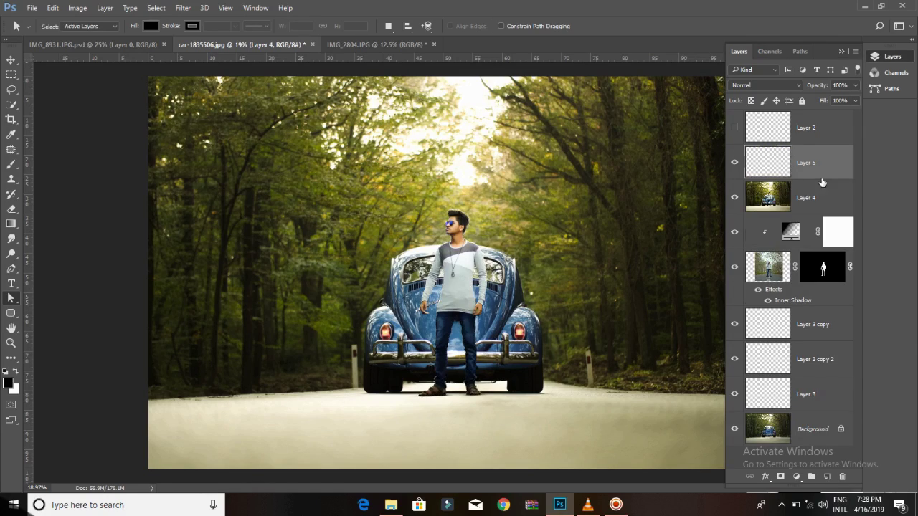
- Start a song in the music player and return to Photoshop
left_click(766, 85)
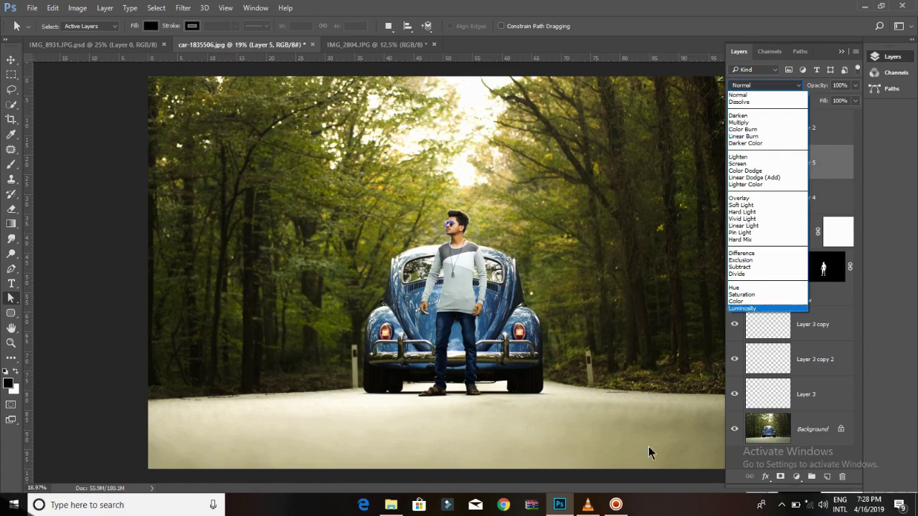
left_click(587, 504)
left_click(10, 483)
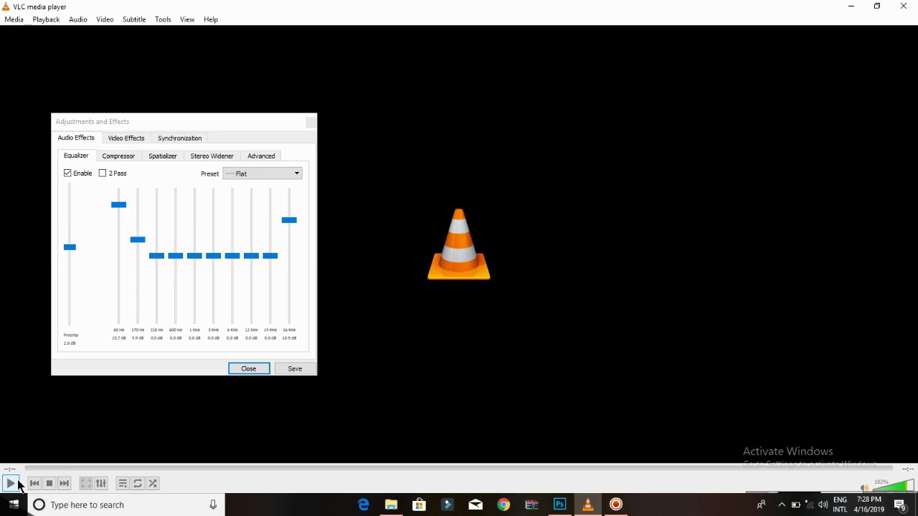
left_click(559, 505)
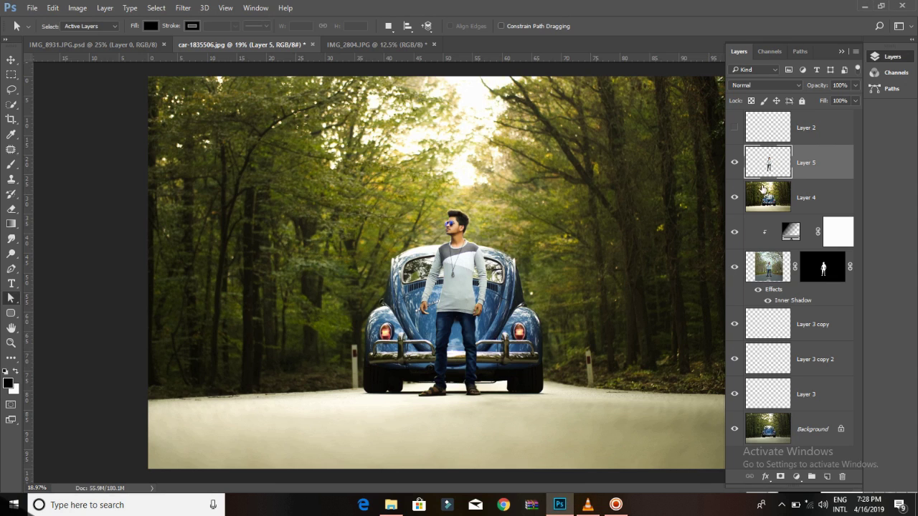
- Set Layer 5 to Overlay blend mode and fill it with 50% Gray
left_click(762, 86)
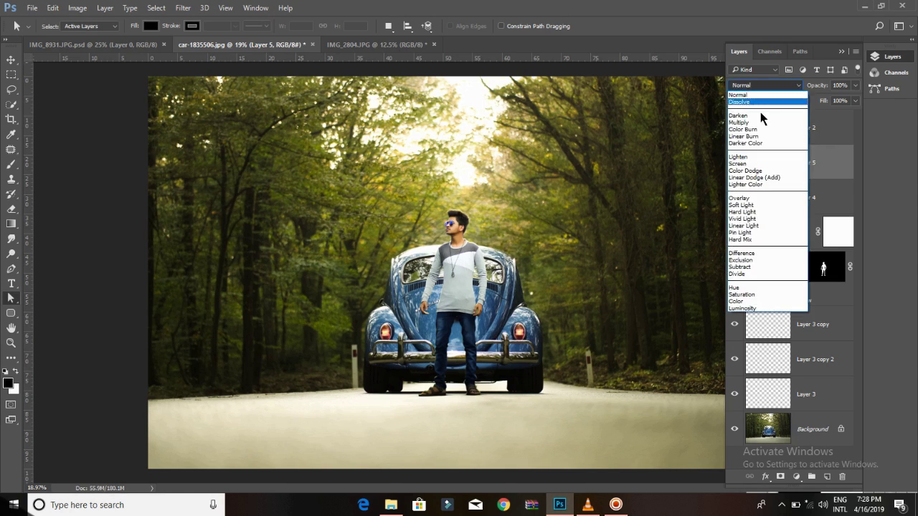
left_click(748, 200)
key("shift+F5")
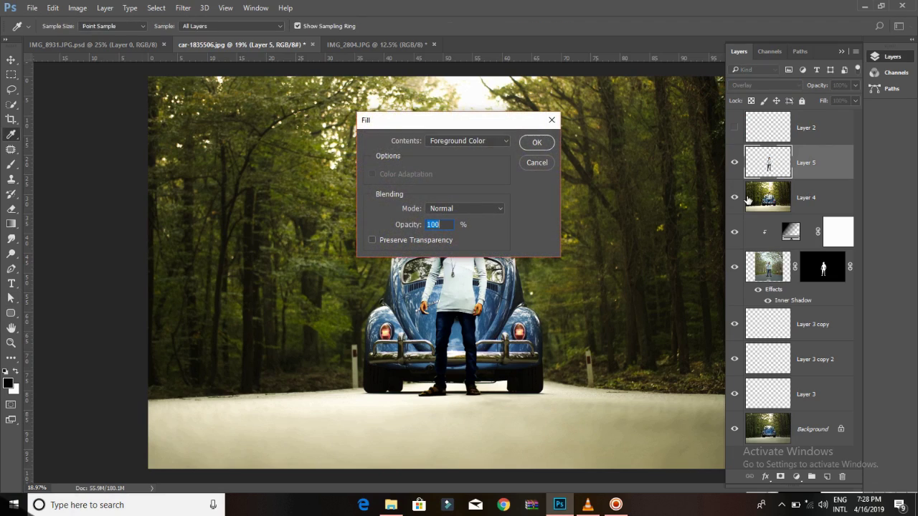
left_click(470, 140)
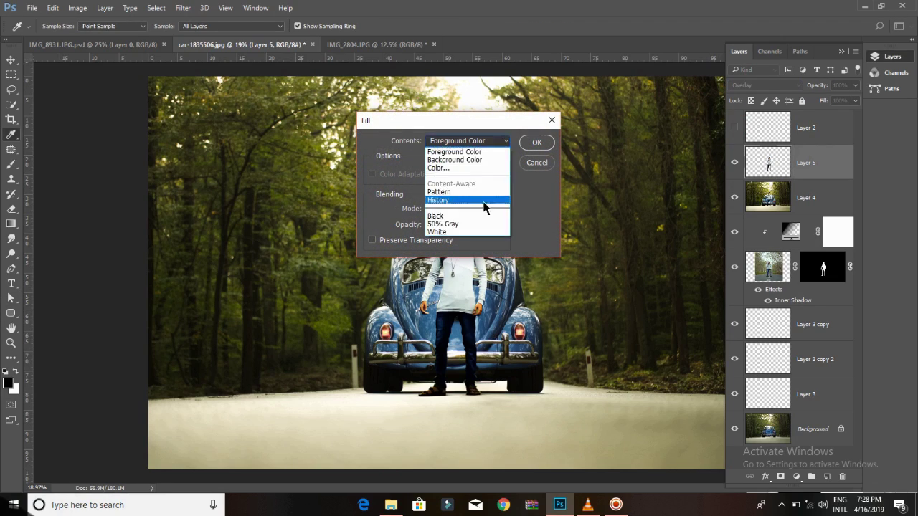
left_click(459, 223)
key("Return")
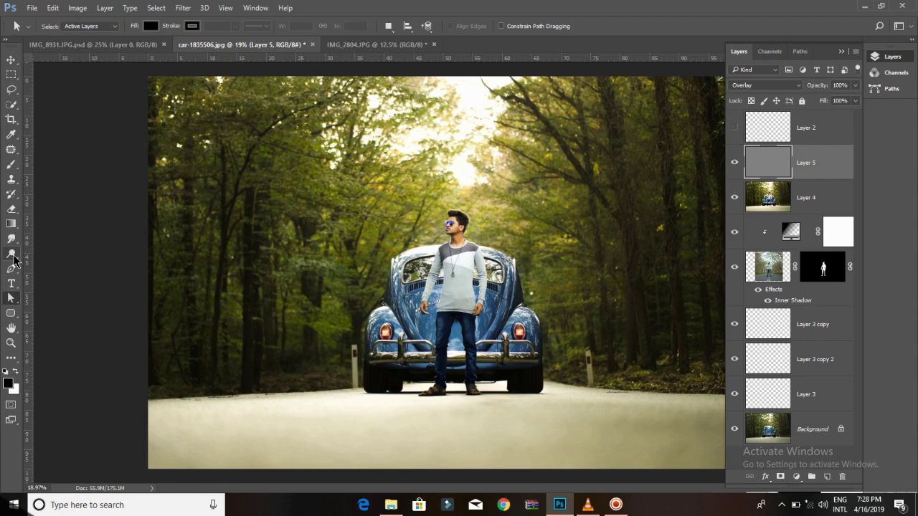
left_click(11, 253)
- Undo the grey fill so Layer 5 holds the man again, then deselect
scroll(436, 220, "up", 5)
scroll(436, 220, "up", 2)
scroll(595, 212, "up", 1)
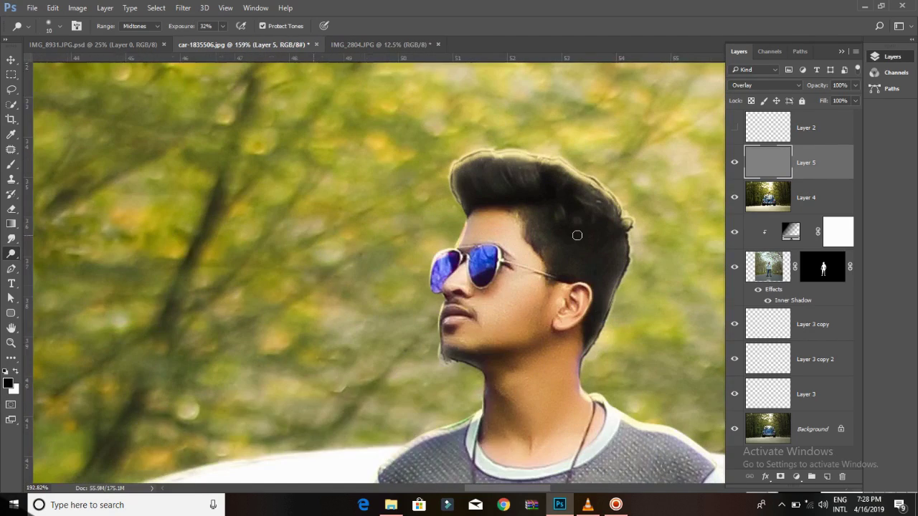
scroll(575, 233, "up", 2)
scroll(530, 148, "up", 1)
scroll(502, 193, "up", 1)
scroll(518, 154, "up", 1)
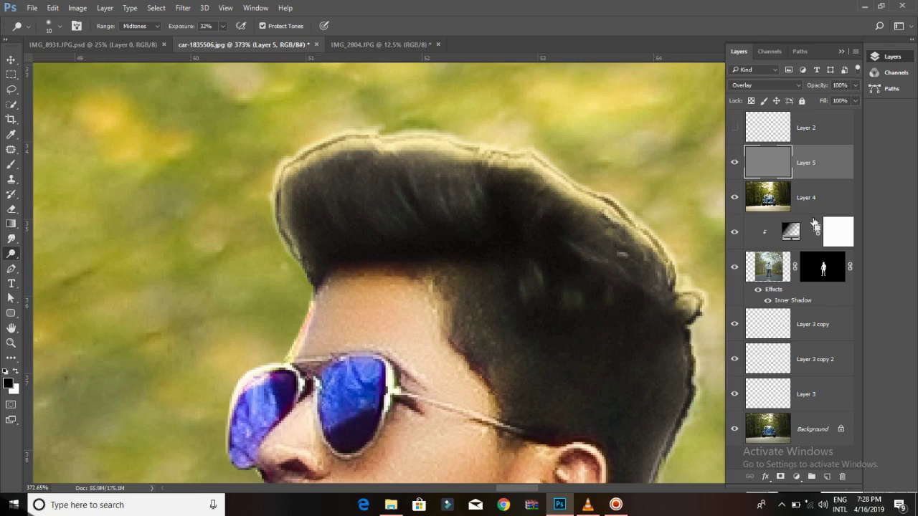
key("ctrl+shift+alt+e")
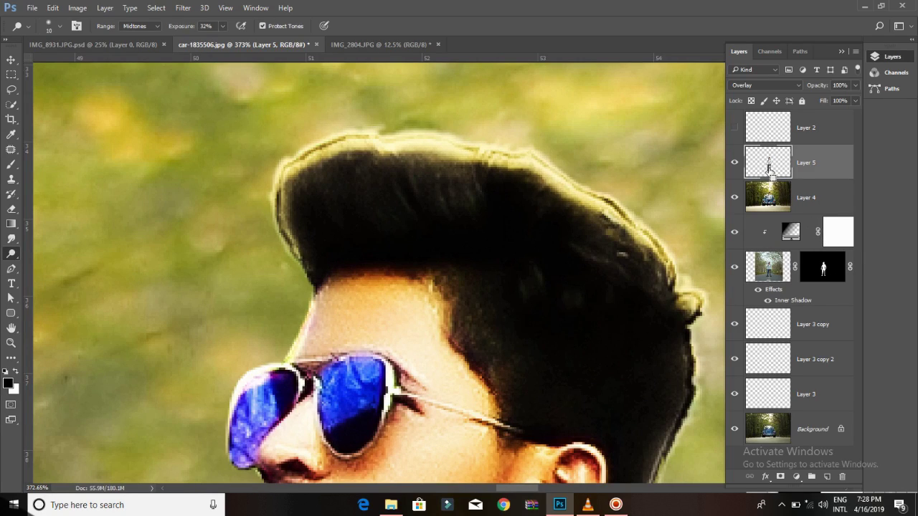
left_click(768, 169, "ctrl")
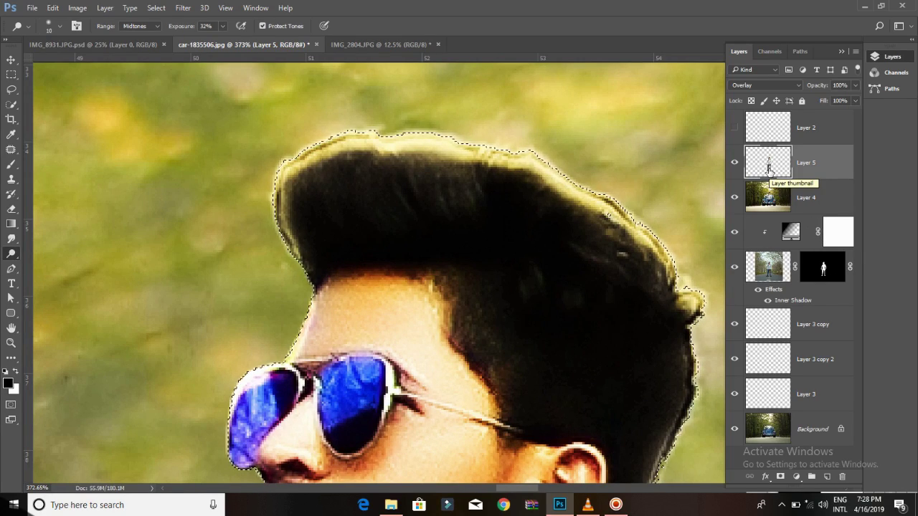
key("ctrl+d")
- Select Layer 2 and fill it with mid-grey #7f7f7f
left_click(746, 133)
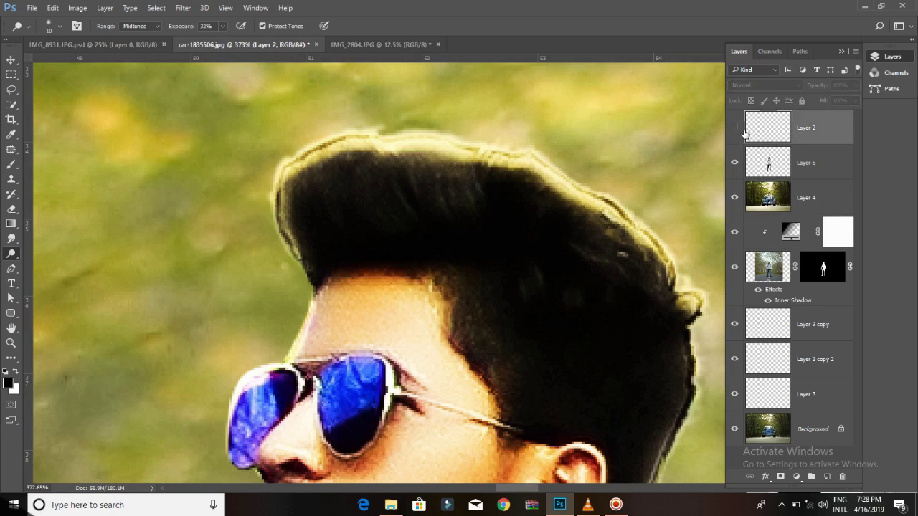
left_click(9, 382)
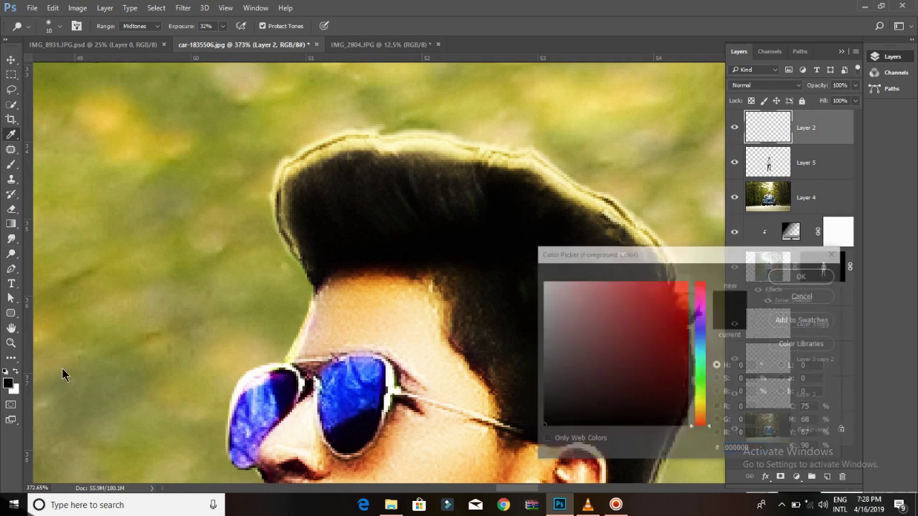
left_click(493, 351)
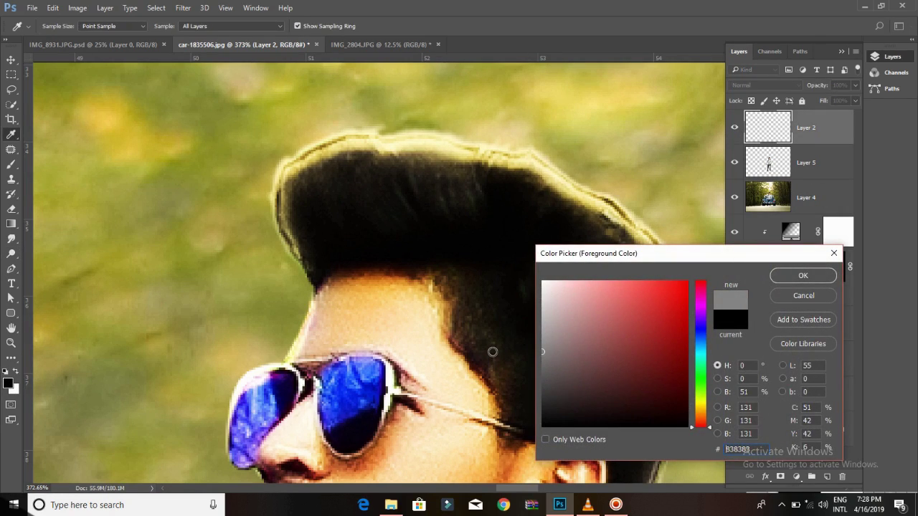
left_click_drag(492, 349, 488, 354)
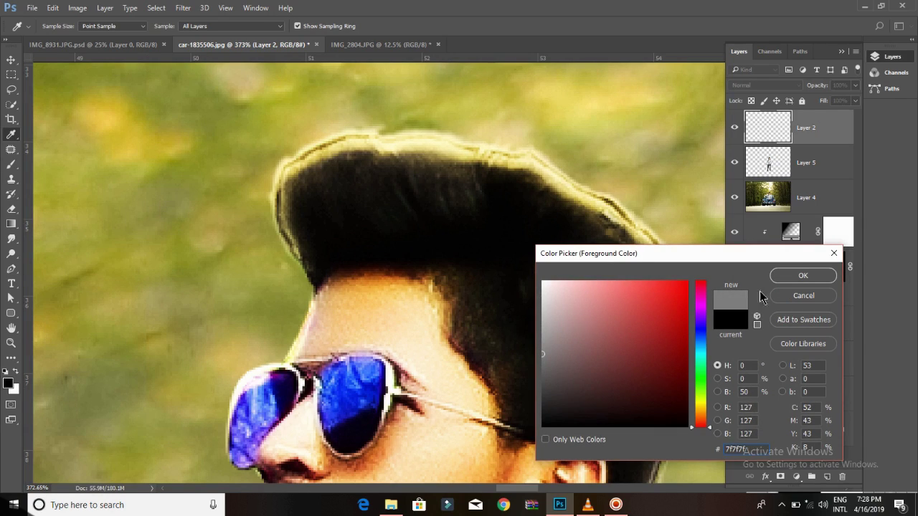
left_click(785, 274)
key("o")
key("x")
key("ctrl+BackSpace")
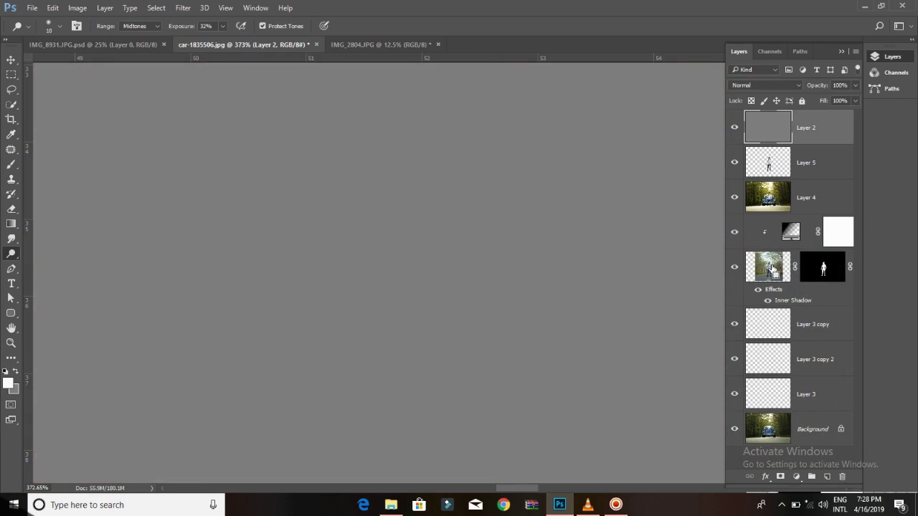
- Delete the grey Layer 2 and dodge the top edge of the man's hair
key("Delete")
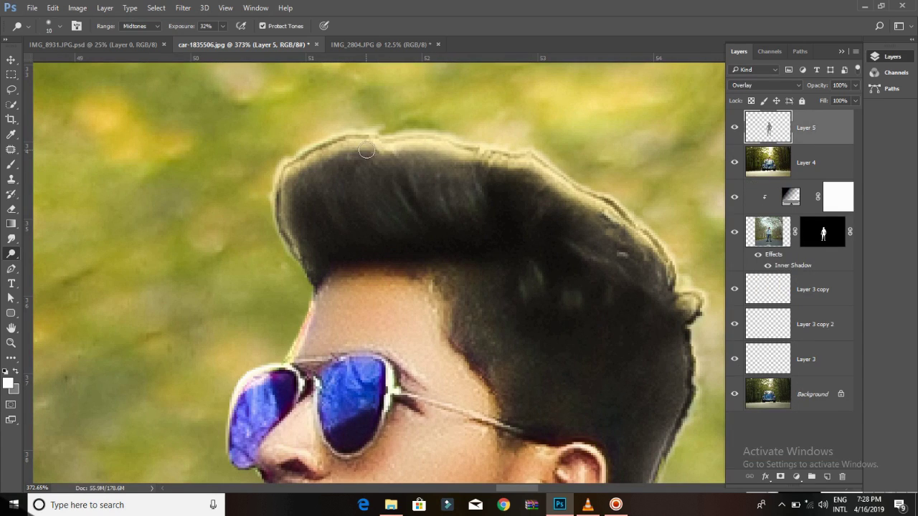
scroll(439, 143, "up", 2)
scroll(434, 142, "up", 2)
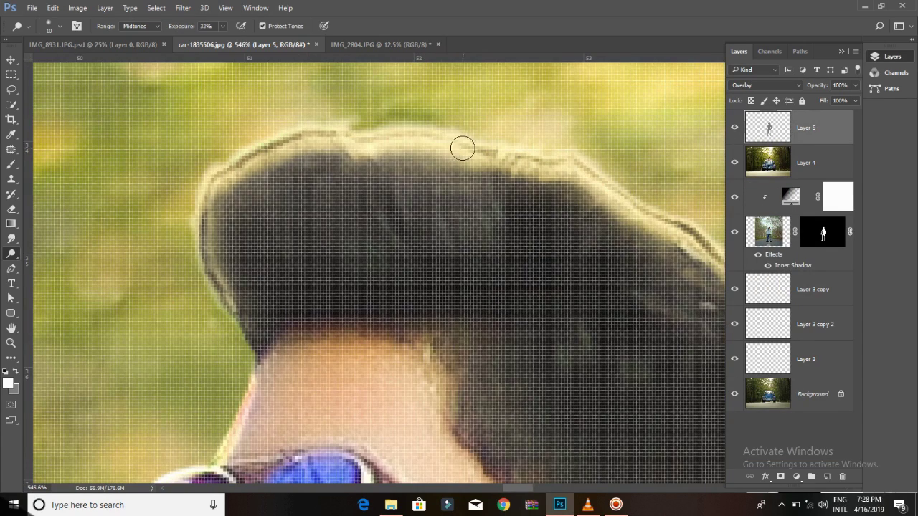
left_click_drag(428, 141, 205, 191)
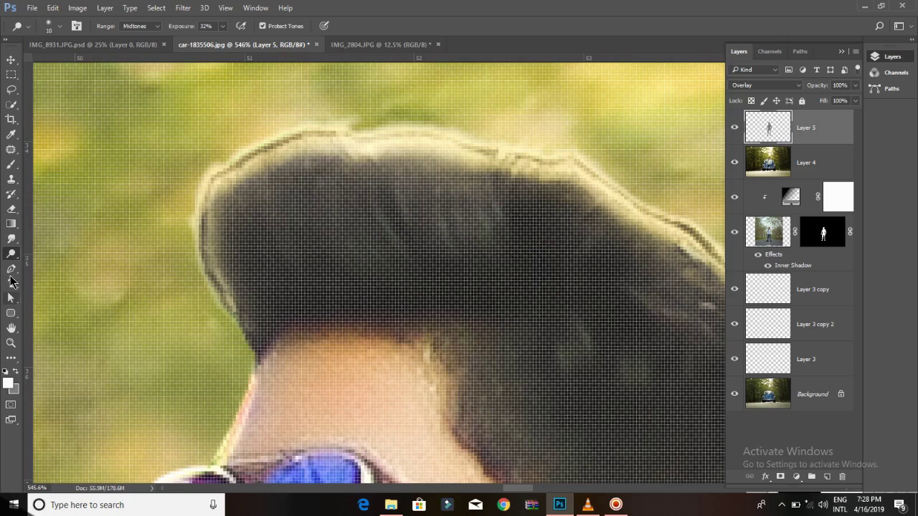
left_click_drag(605, 168, 337, 121)
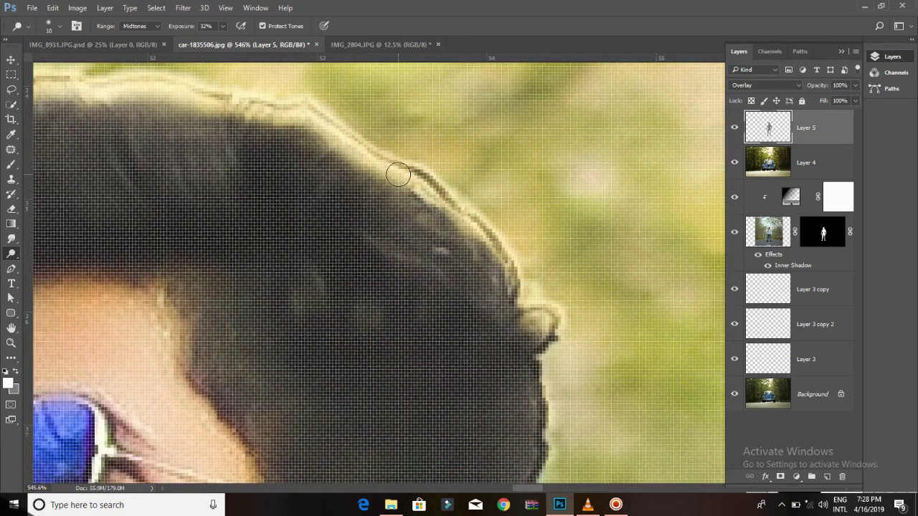
scroll(433, 313, "down", 2)
scroll(348, 282, "down", 1)
scroll(293, 380, "down", 1)
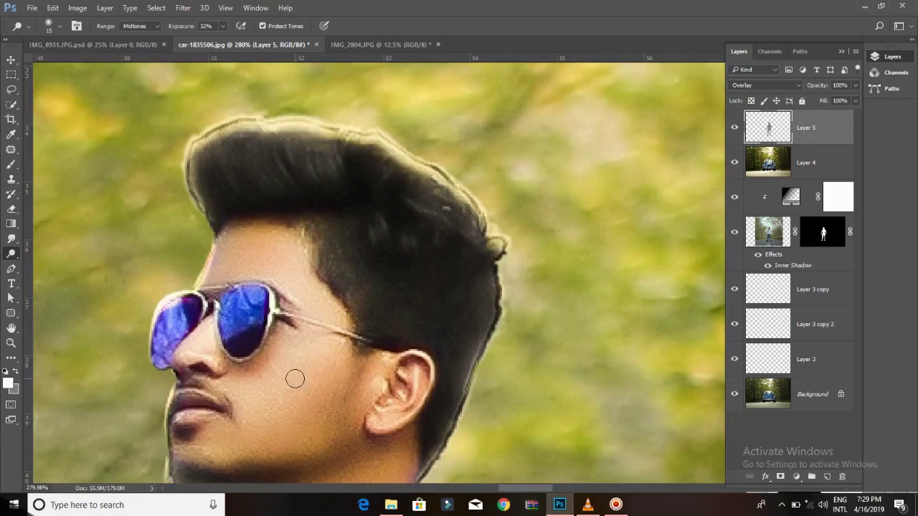
key("bracketright")
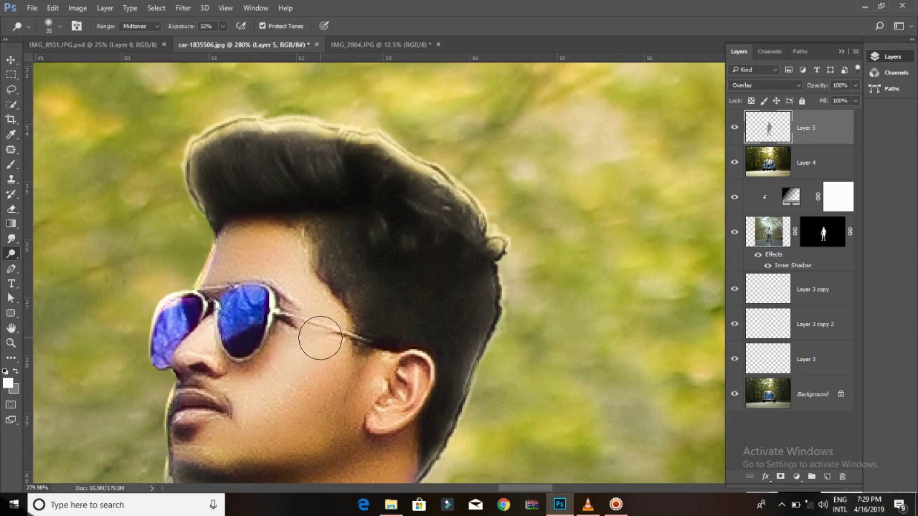
key("bracketleft")
key("bracketleft")
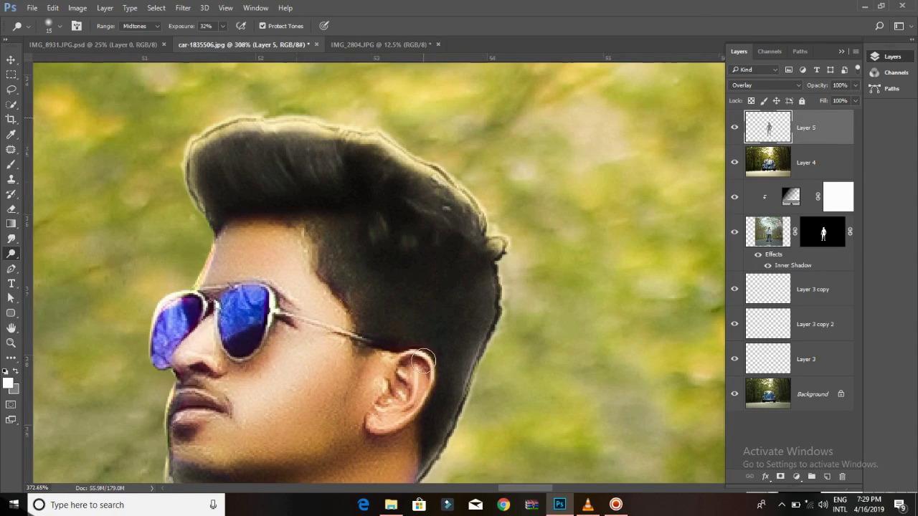
- Dodge the man's neck with a smaller brush
scroll(404, 372, "up", 3)
key("bracketleft")
key("bracketleft")
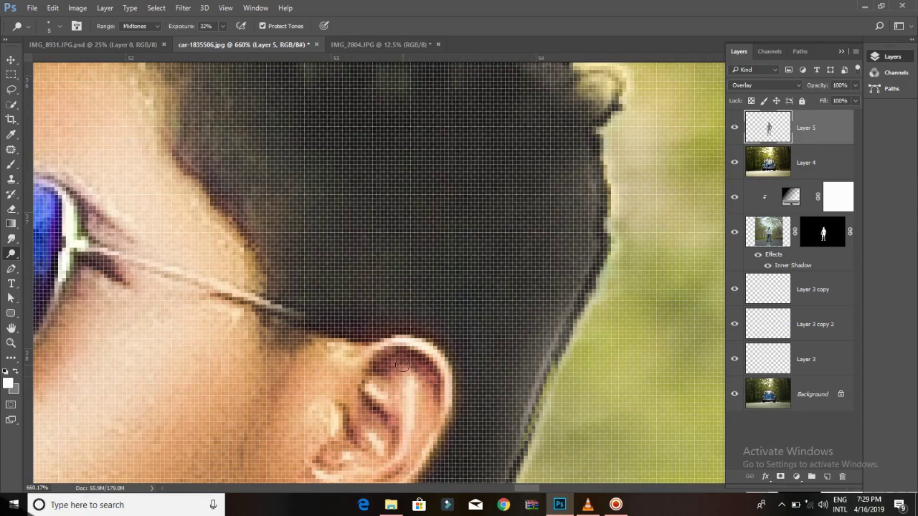
scroll(439, 427, "down", 3)
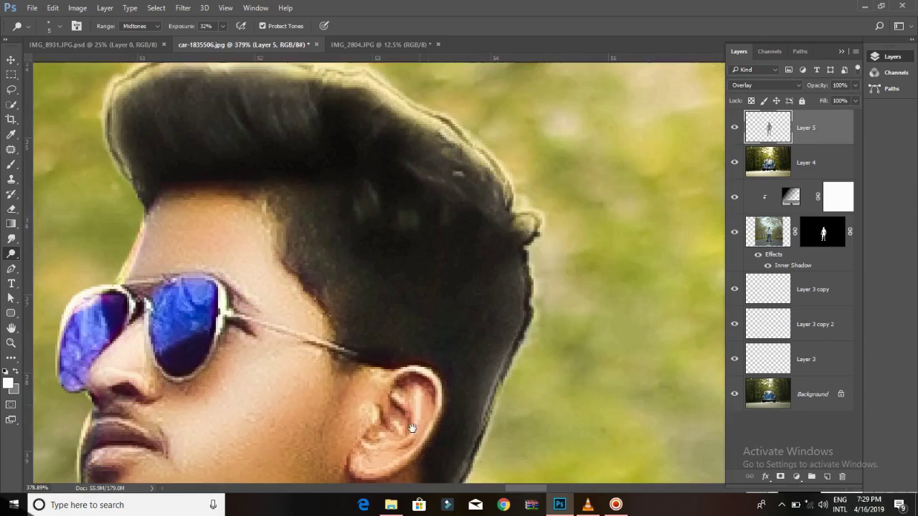
scroll(448, 366, "down", 2)
scroll(457, 309, "down", 2)
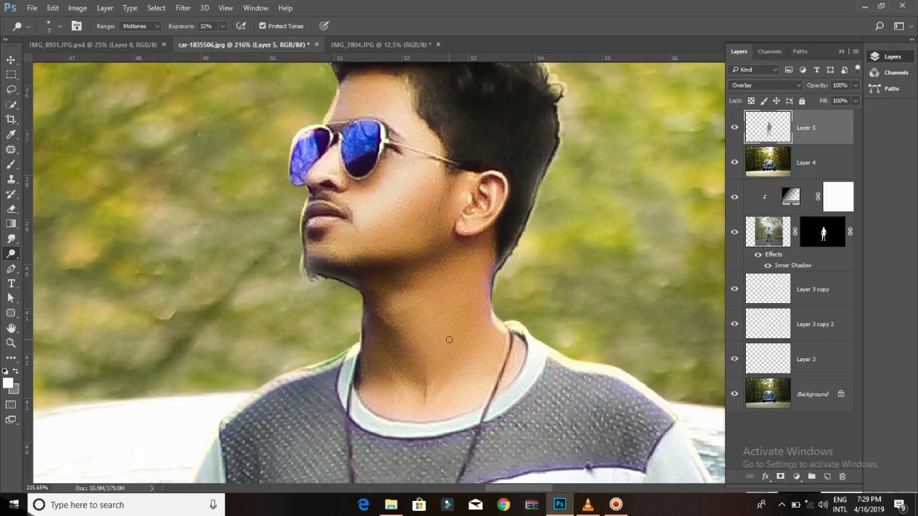
mouse_move(459, 311)
left_mouse_down()
mouse_move(420, 308)
mouse_move(440, 359)
mouse_move(434, 374)
mouse_move(506, 302)
left_mouse_up()
key("bracketright")
key("bracketright")
- Dodge along the length of the finger resting against the car
scroll(507, 302, "down", 2)
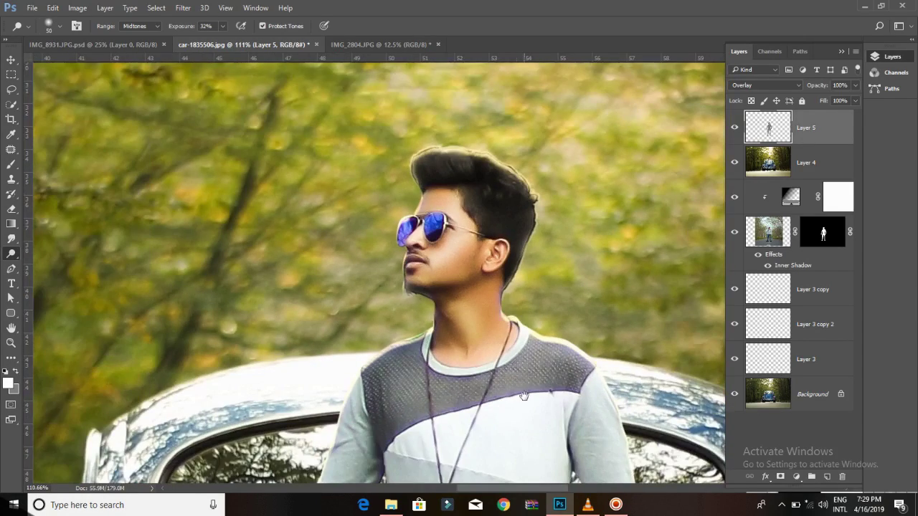
scroll(506, 302, "down", 1)
scroll(313, 270, "up", 5)
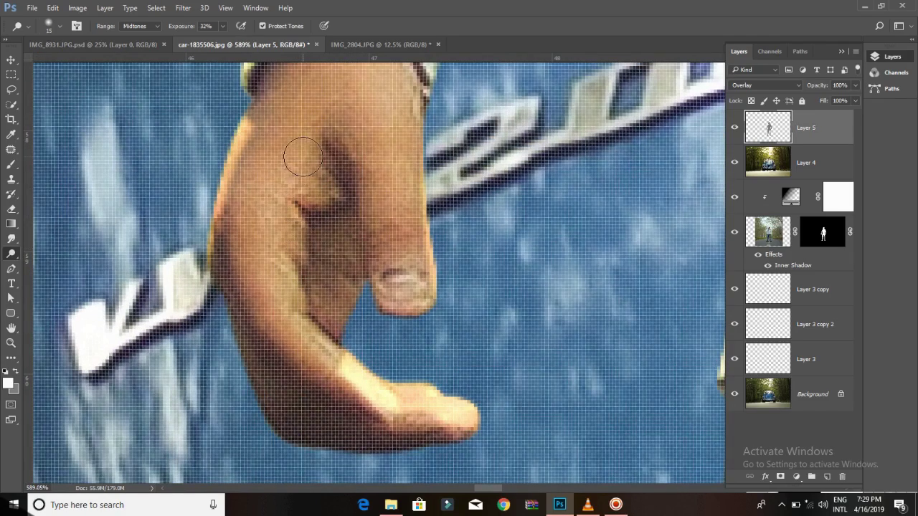
left_click_drag(303, 157, 342, 365)
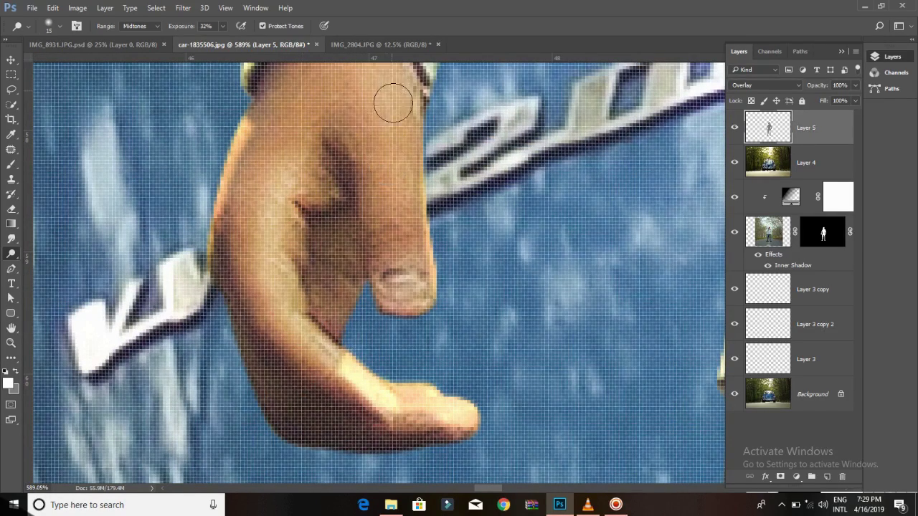
mouse_move(393, 102)
left_mouse_down()
mouse_move(399, 139)
mouse_move(399, 78)
mouse_move(409, 150)
left_mouse_up()
- Zoom and pan to inspect the dodged neck, shoulder, head and hair
scroll(410, 150, "down", 2)
scroll(416, 152, "down", 1)
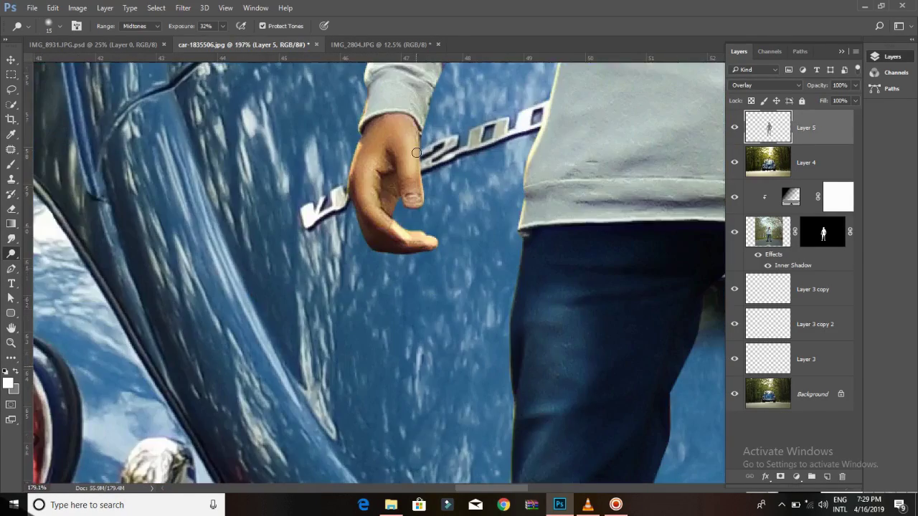
scroll(416, 153, "down", 2)
scroll(461, 187, "down", 1)
scroll(500, 294, "up", 3)
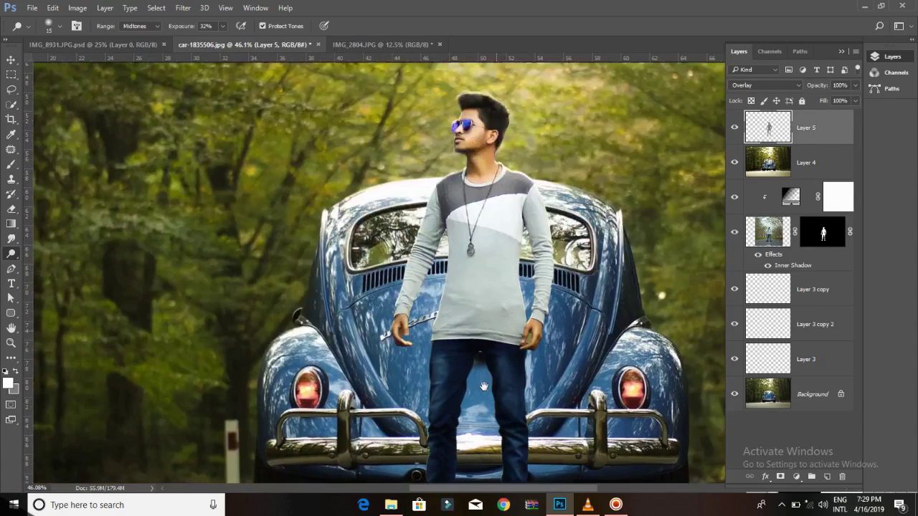
scroll(495, 258, "up", 1)
scroll(491, 230, "up", 1)
scroll(489, 220, "up", 1)
scroll(460, 153, "up", 1)
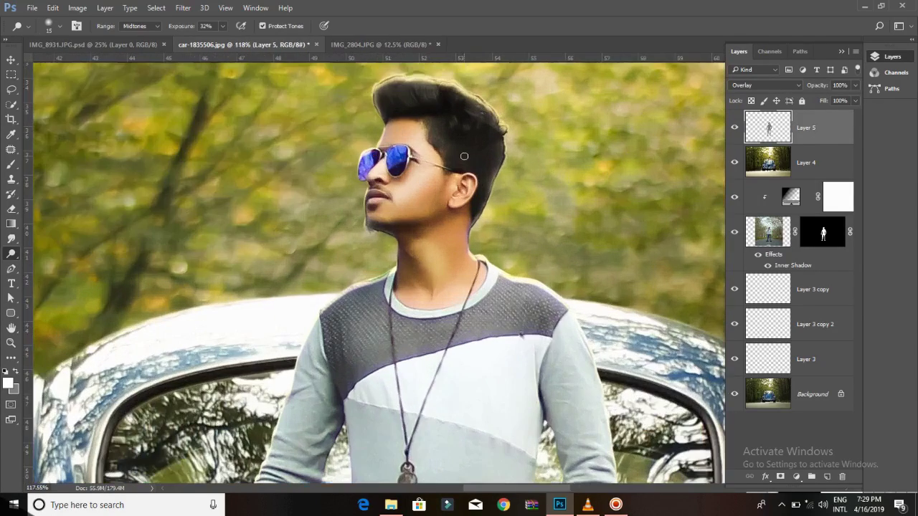
scroll(451, 127, "up", 1)
scroll(454, 127, "up", 1)
scroll(454, 127, "up", 1)
mouse_move(454, 127)
left_mouse_down()
mouse_move(481, 248)
mouse_move(344, 180)
left_mouse_up()
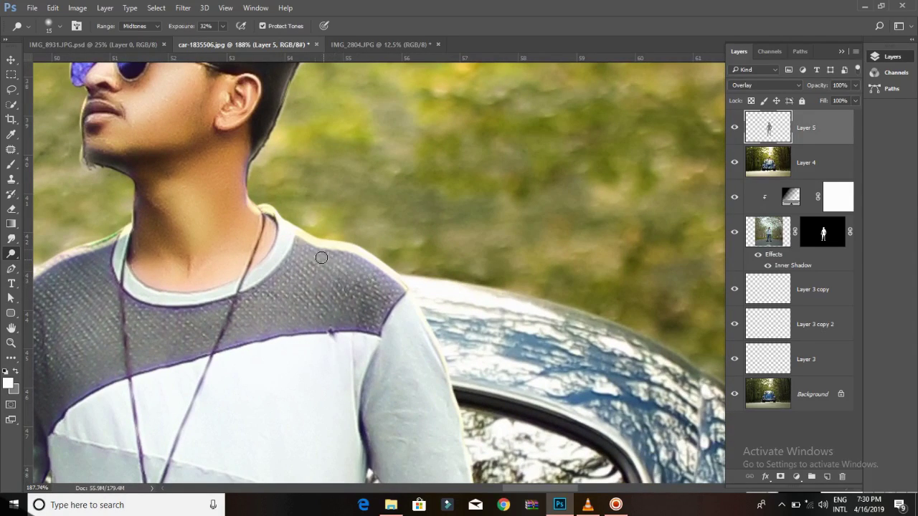
left_click_drag(262, 152, 363, 359)
scroll(332, 331, "down", 2)
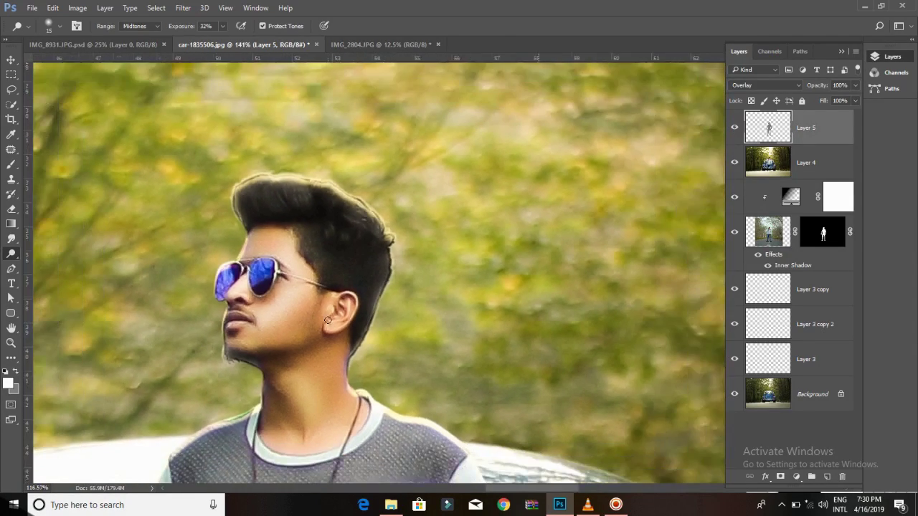
scroll(331, 327, "down", 2)
scroll(330, 322, "down", 2)
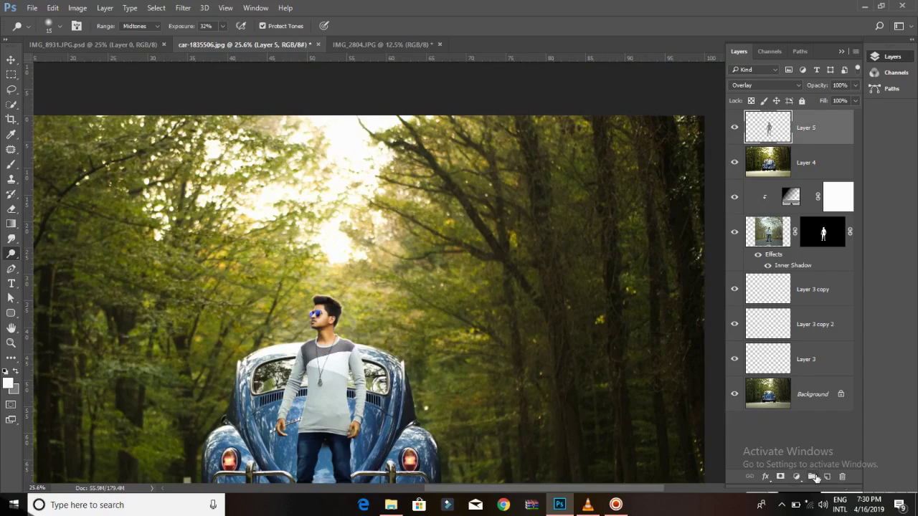
- Paint a soft cream glow on a new layer with a huge soft brush
left_click(825, 477)
left_click(11, 165)
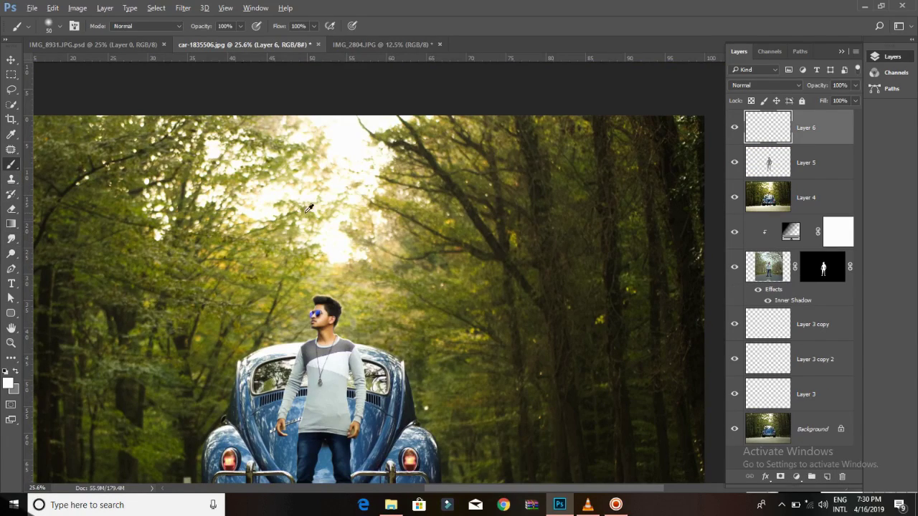
left_click(346, 244, "alt")
right_click(338, 247)
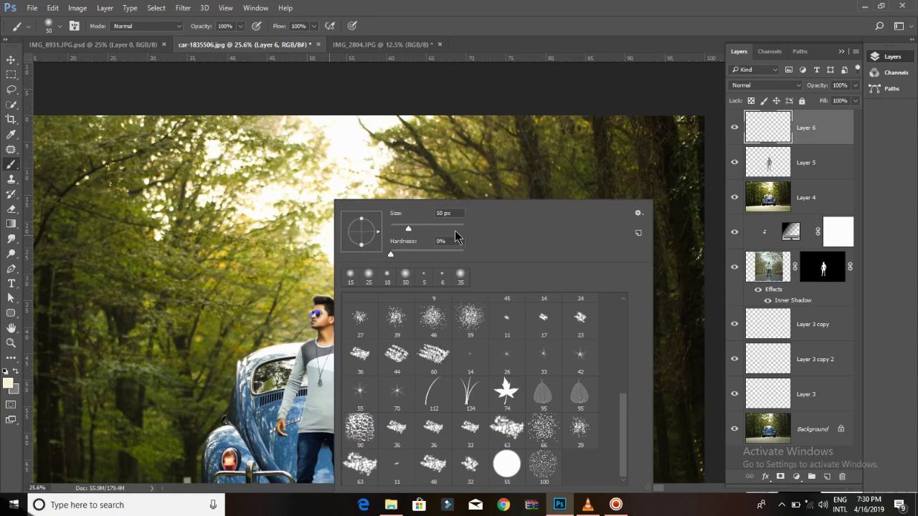
left_click_drag(456, 233, 463, 230)
key("Return")
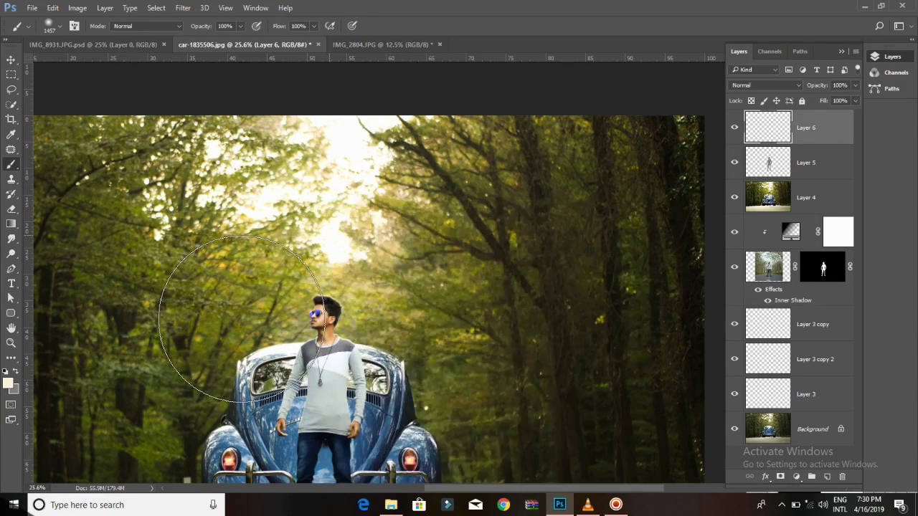
left_click(230, 316)
- Set the glow layer to Screen and move it up to the top centre
left_click(791, 86)
left_click(753, 166)
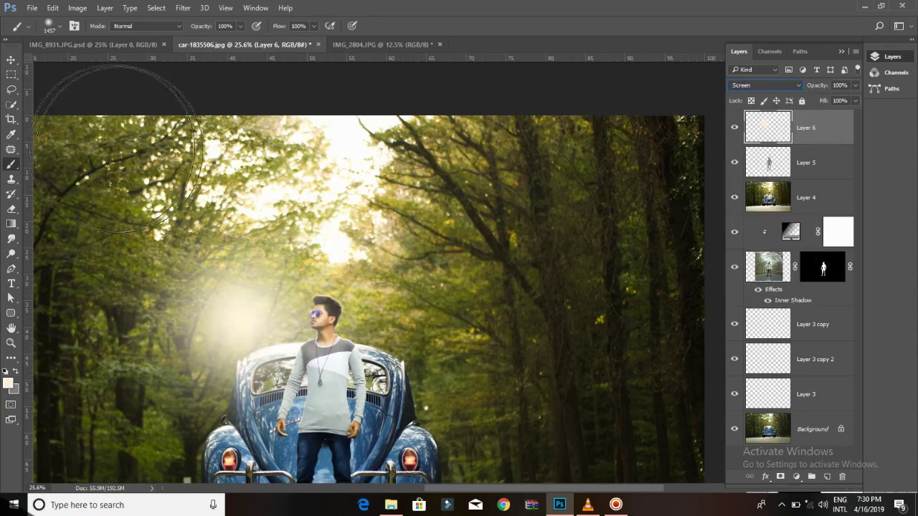
left_click(12, 59)
mouse_move(404, 309)
left_mouse_down()
mouse_move(481, 227)
mouse_move(490, 172)
left_mouse_up()
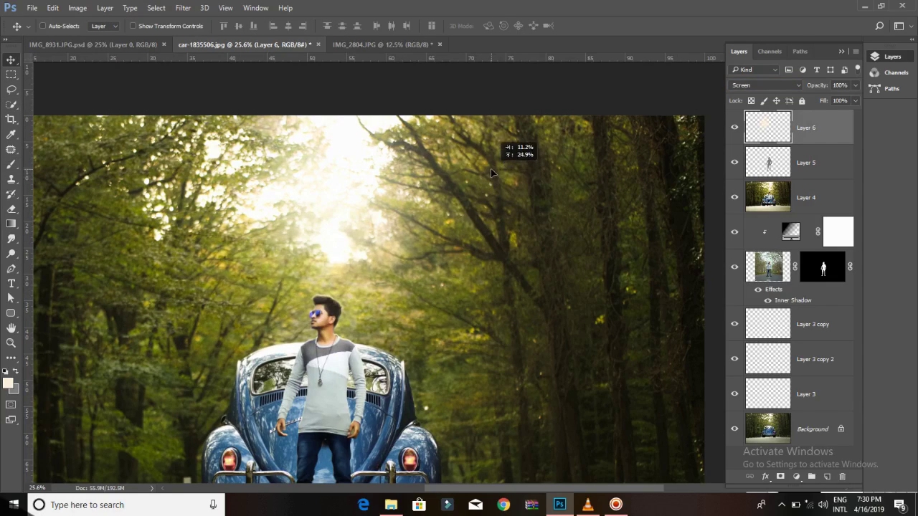
- Enlarge the sunlight glow and nudge it slightly right and down
key("ctrl+0")
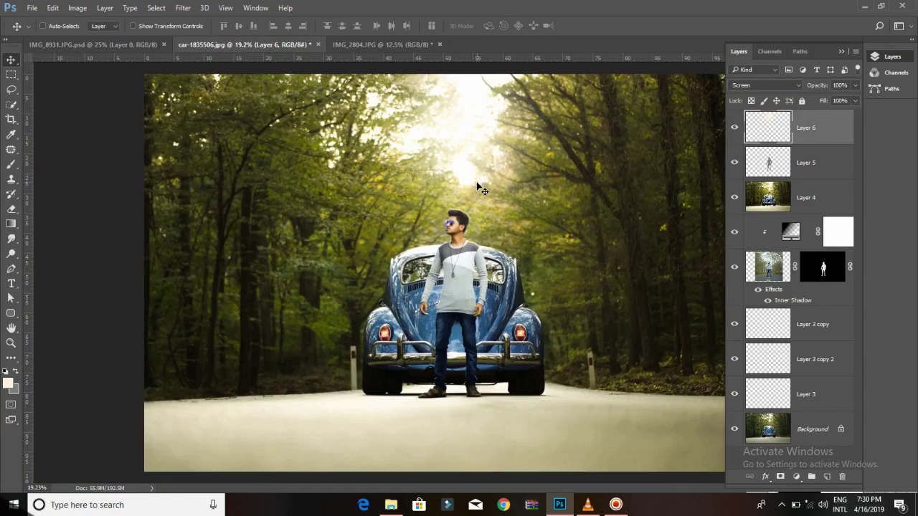
key("ctrl+minus")
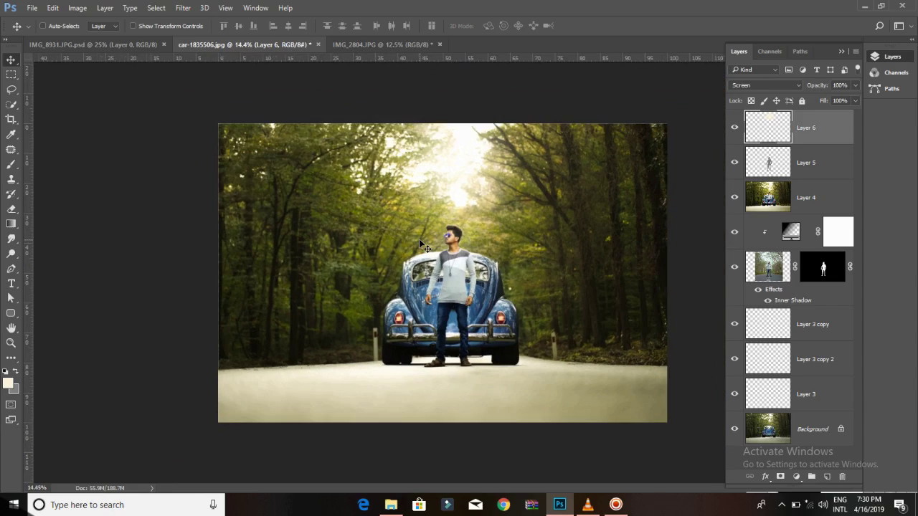
key("ctrl+t")
left_click_drag(553, 263, 590, 297)
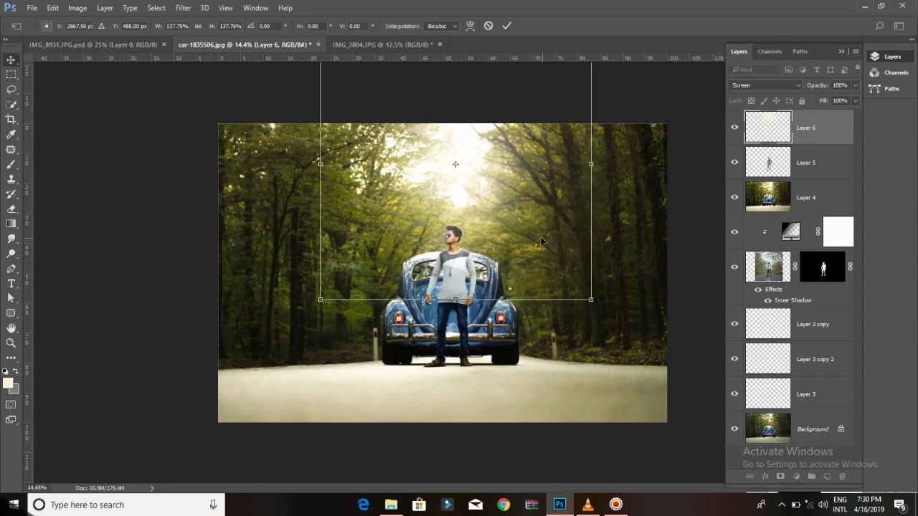
key("Return")
scroll(486, 194, "up", 3)
mouse_move(485, 194)
left_mouse_down()
mouse_move(457, 241)
mouse_move(487, 251)
left_mouse_up()
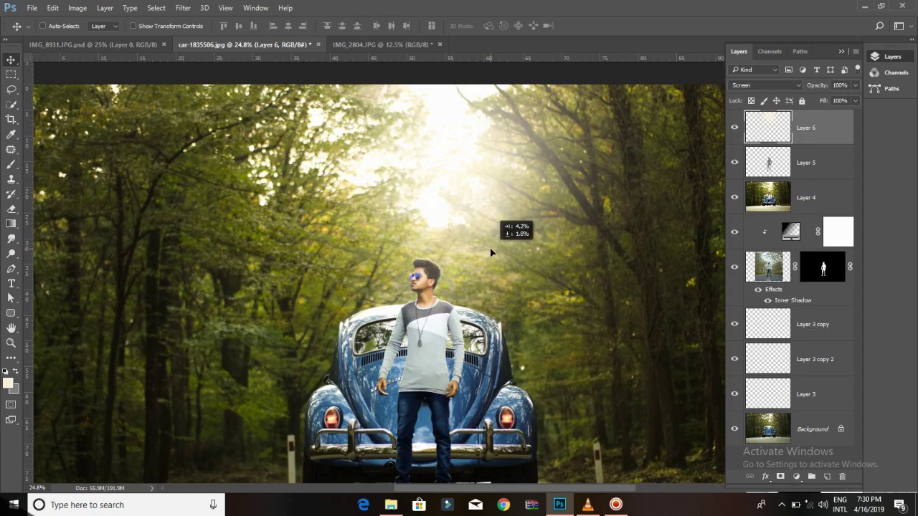
left_click_drag(487, 252, 492, 255)
- Float and re-dock the Layers panel, then select Layer 4
scroll(494, 250, "down", 2)
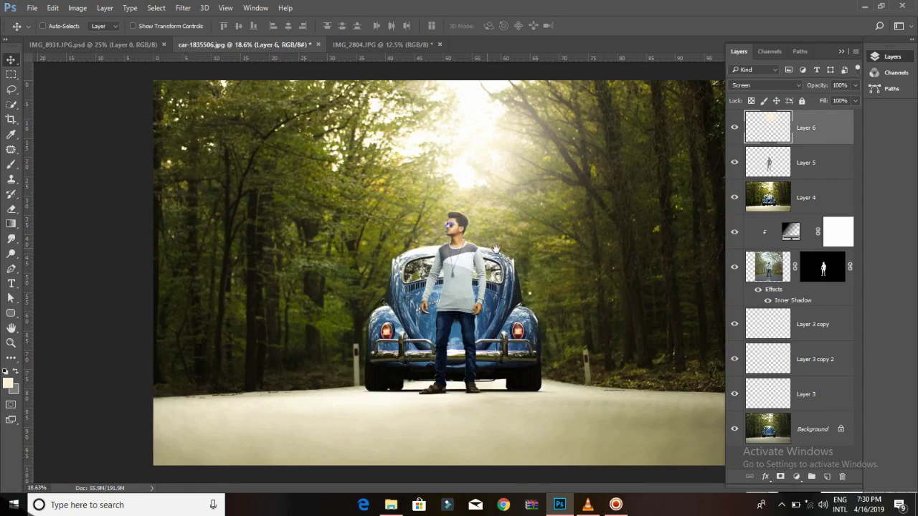
scroll(388, 306, "up", 1)
scroll(401, 307, "right", 1)
scroll(423, 307, "down", 1)
scroll(444, 307, "down", 1)
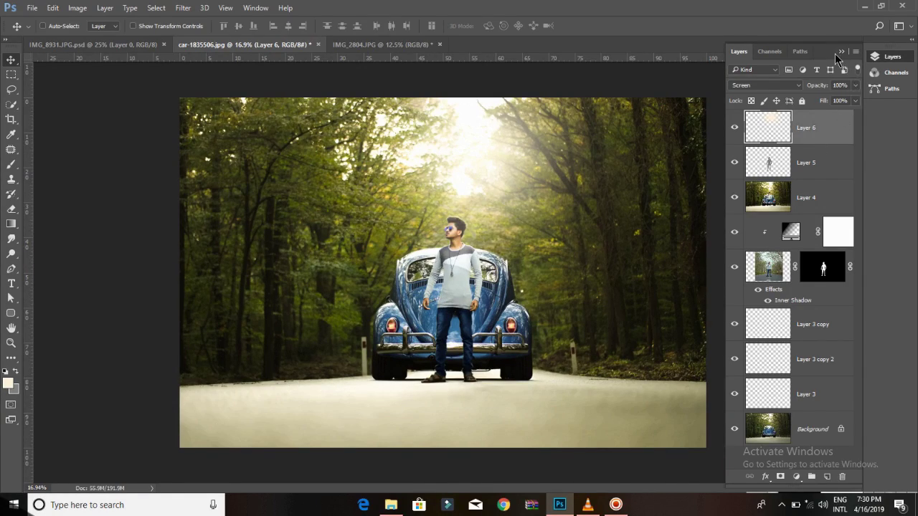
left_click_drag(835, 58, 805, 180)
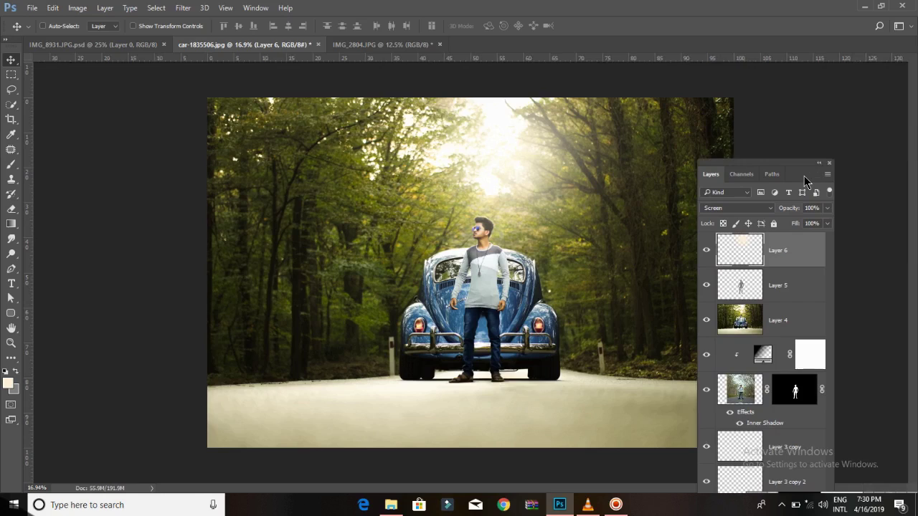
left_click_drag(808, 179, 906, 179)
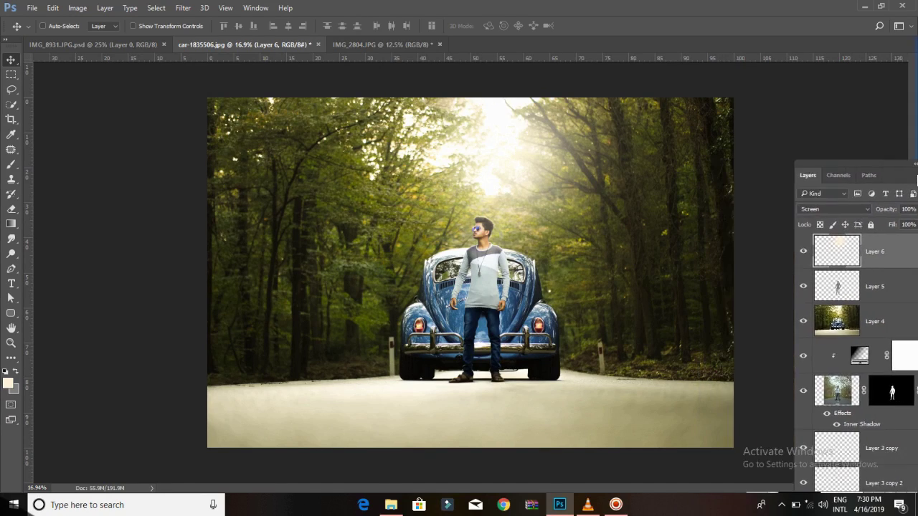
scroll(321, 180, "up", 1)
scroll(321, 180, "up", 2)
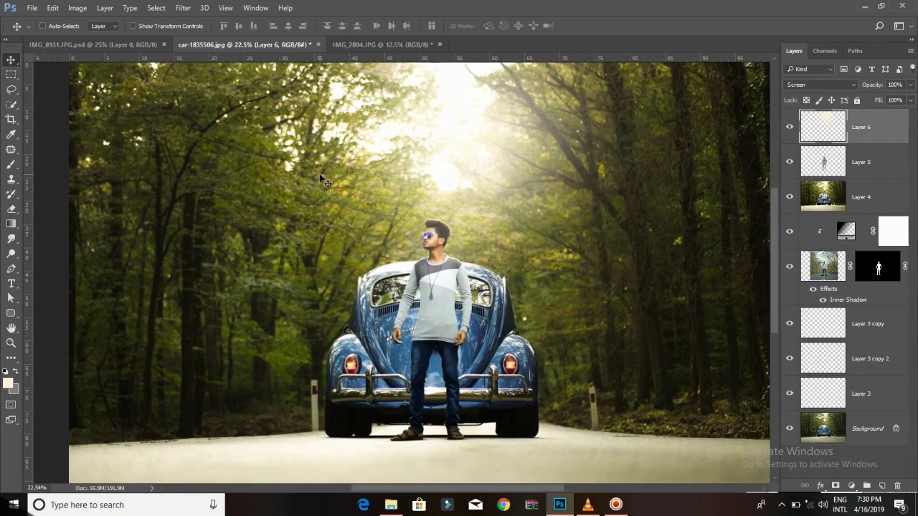
scroll(321, 179, "down", 1)
scroll(321, 180, "down", 1)
left_click(818, 194)
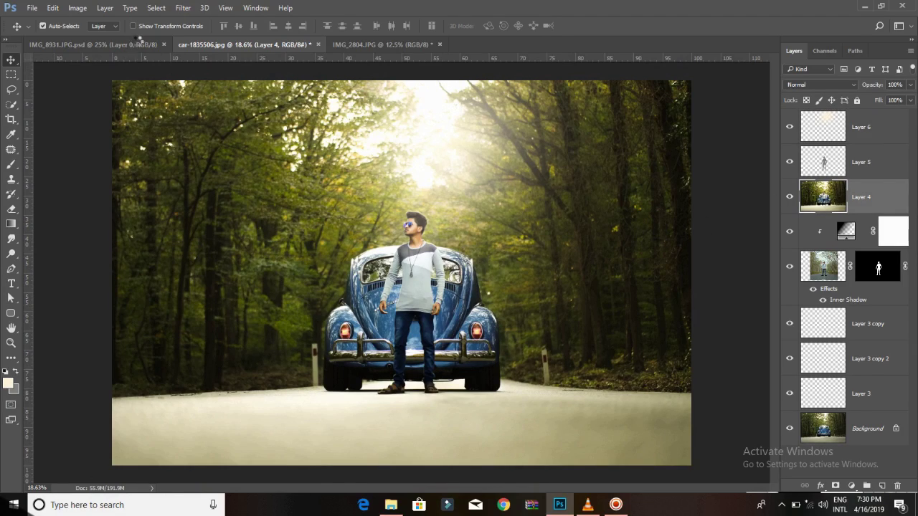
- Darken the road with a Camera Raw graduated filter: Temperature 0, Exposure -1.95, Contrast -21
key("shift+ctrl+a")
key("g")
left_click_drag(370, 408, 373, 320)
type("0")
key("Return")
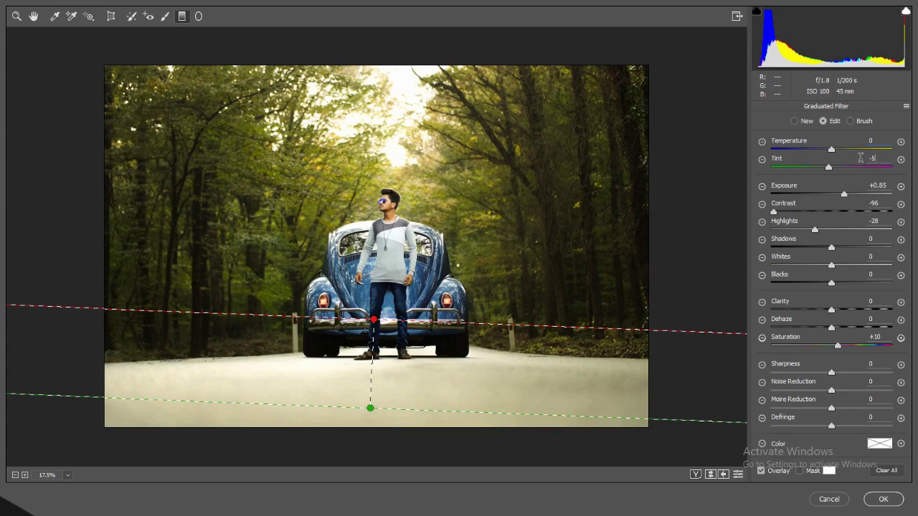
left_click(802, 194)
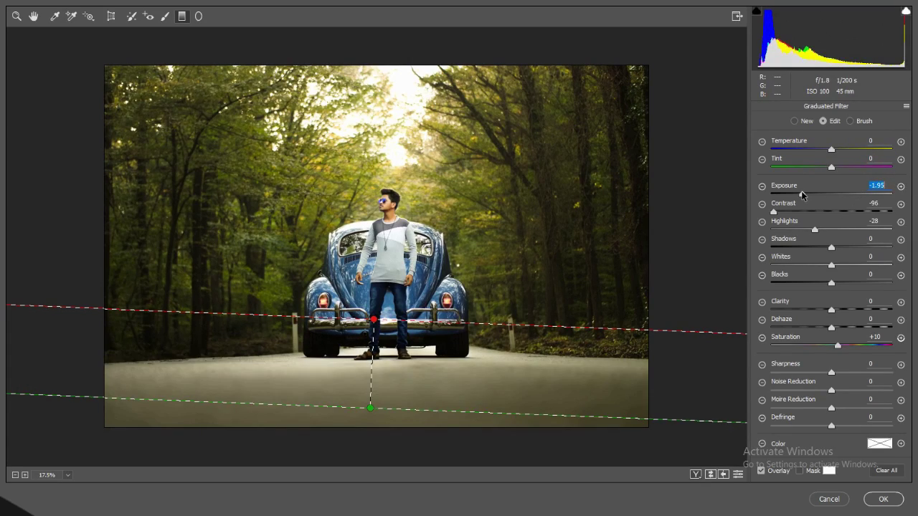
left_click(818, 212)
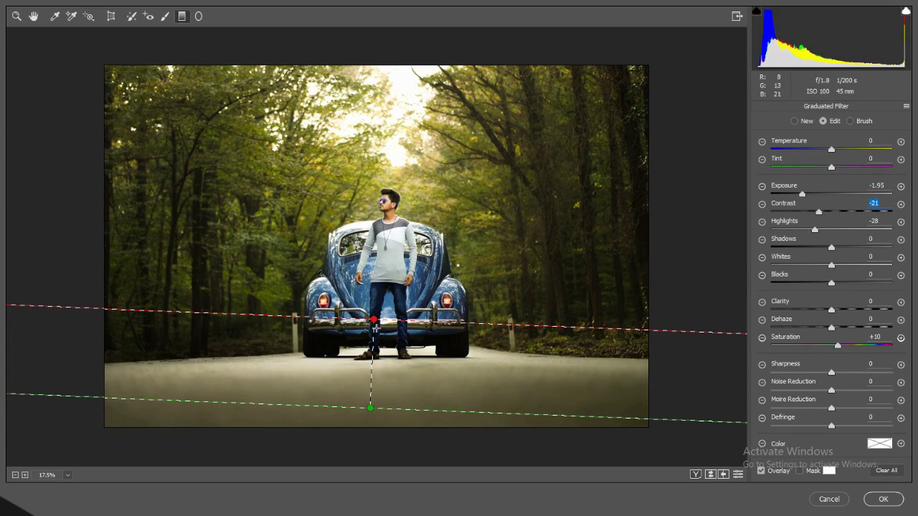
left_click_drag(382, 327, 380, 280)
key("z")
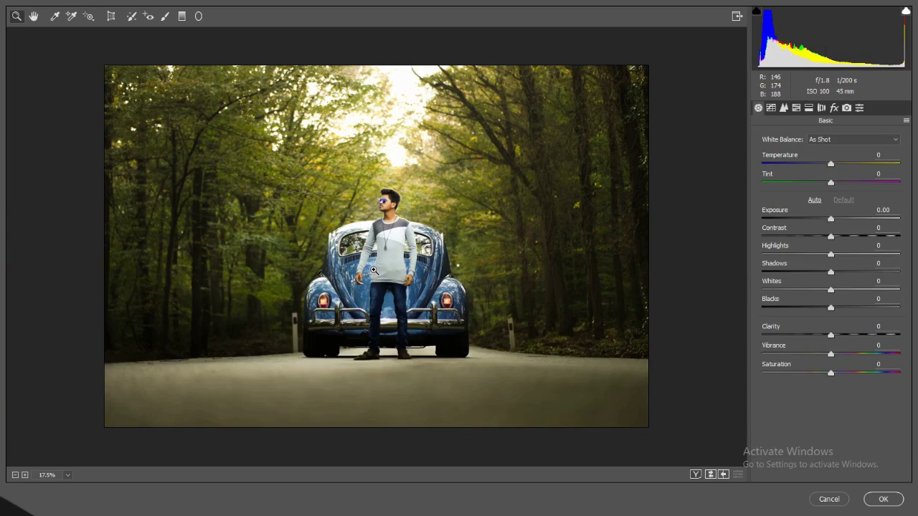
key("Return")
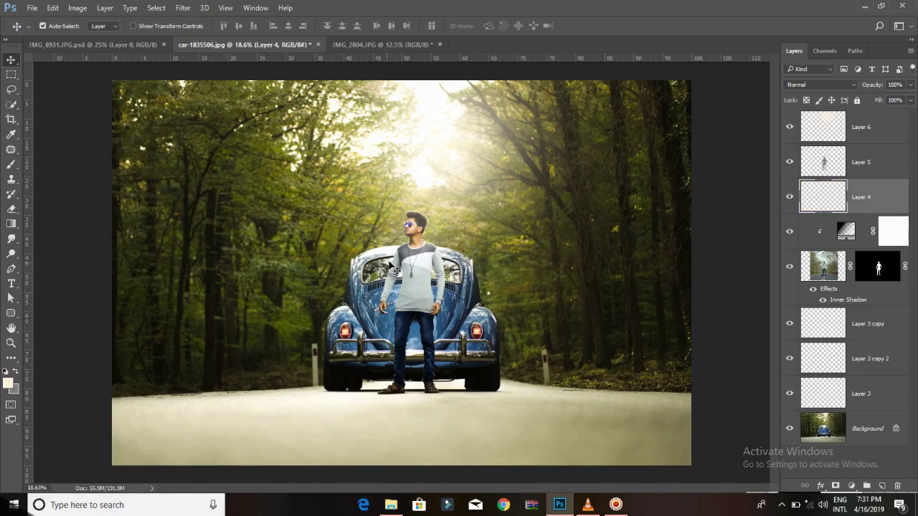